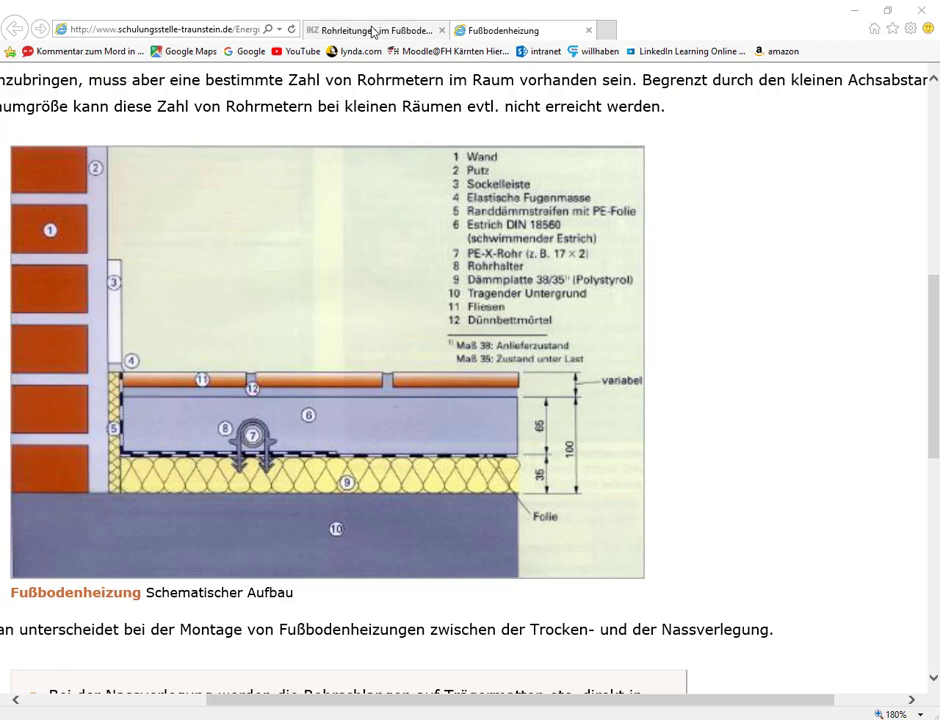
Read the 'Rohrleitungen im Fußboden' article on ikz.de in Internet Explorer
click(373, 32)
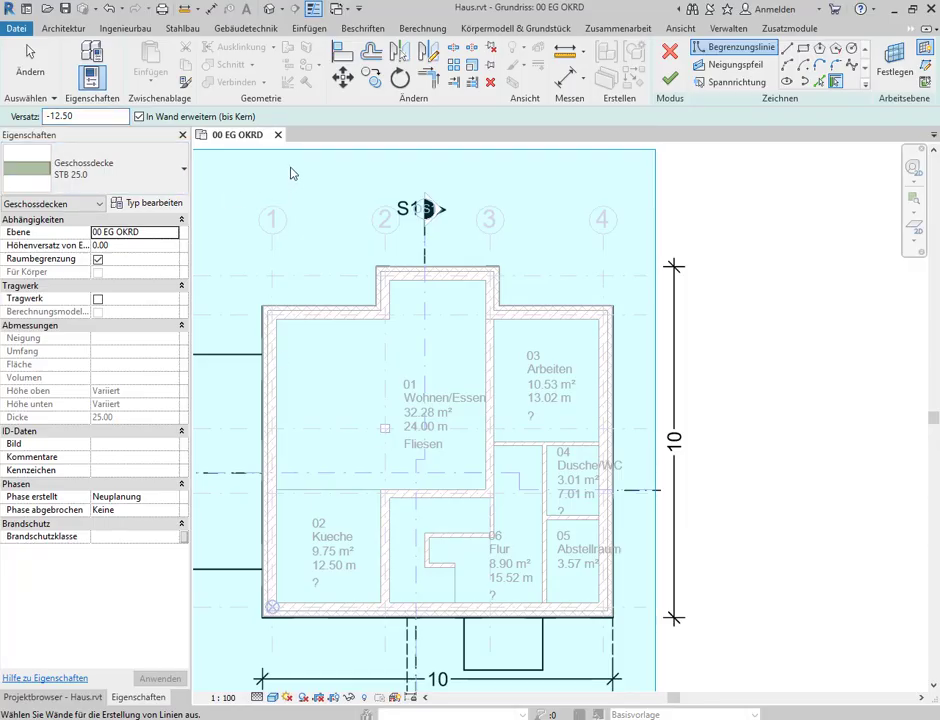
Cancel the old sketch, start a Nichttragende Geschossdecke, and clear the -12.50 Versatz value
click(668, 76)
key(Escape)
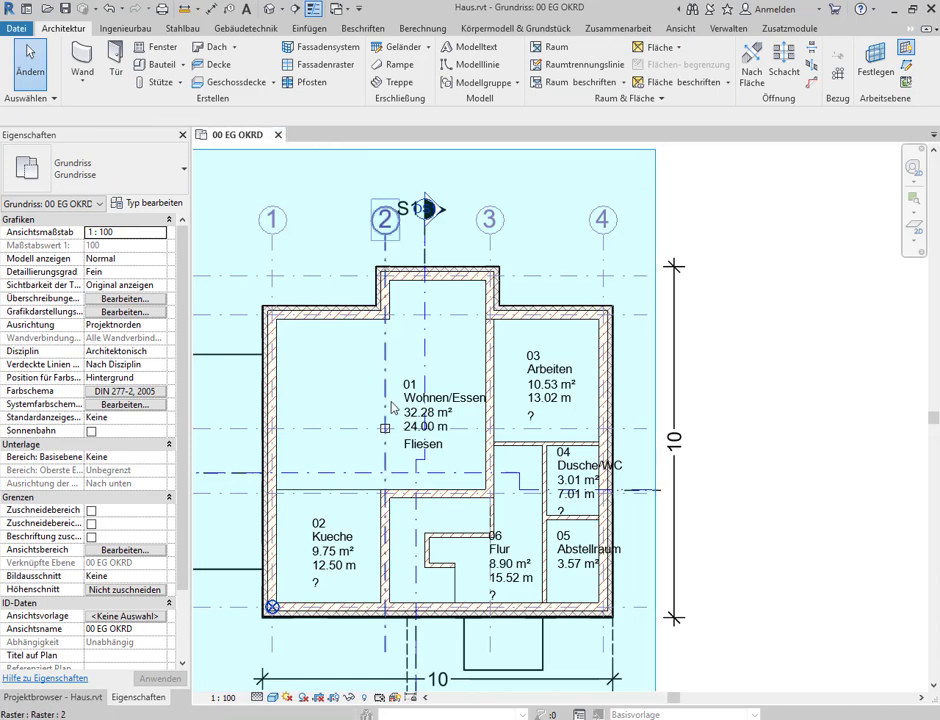
scroll(335, 430, down, 2)
scroll(330, 438, up, 2)
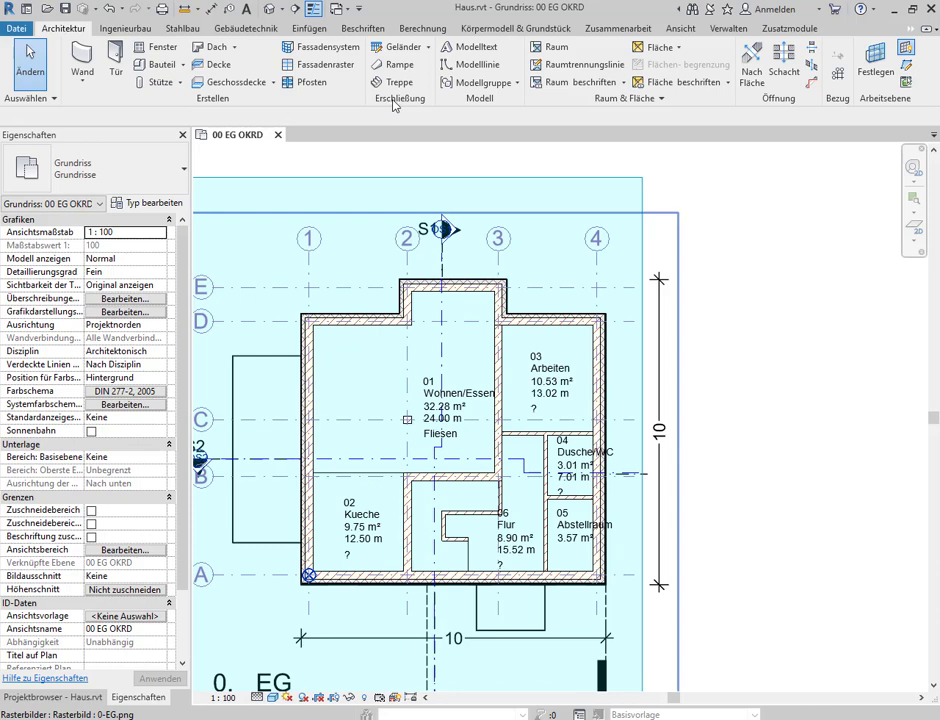
click(273, 82)
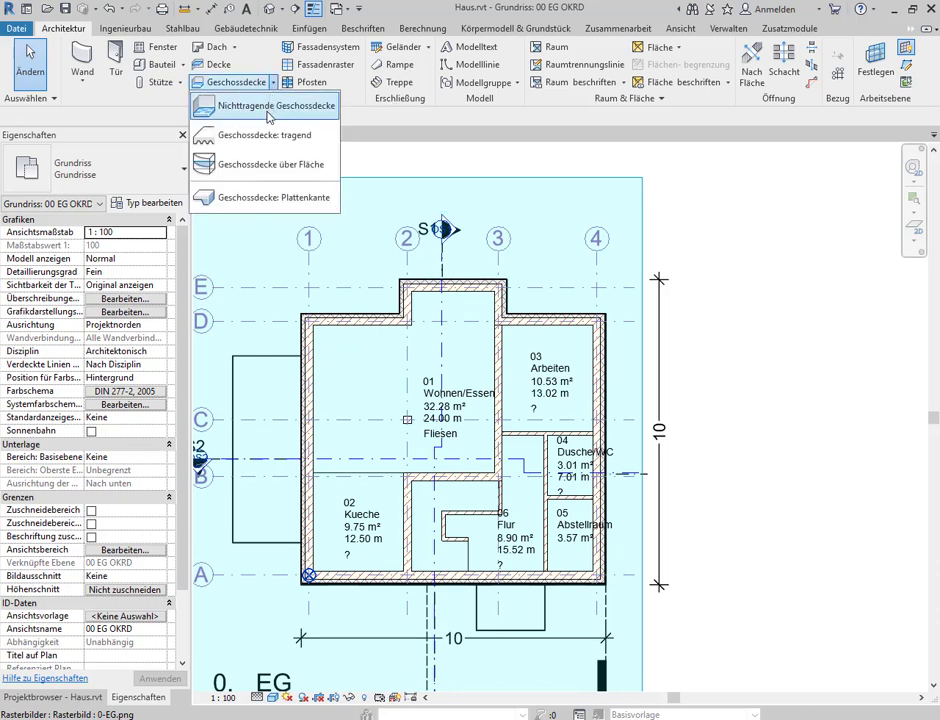
click(265, 105)
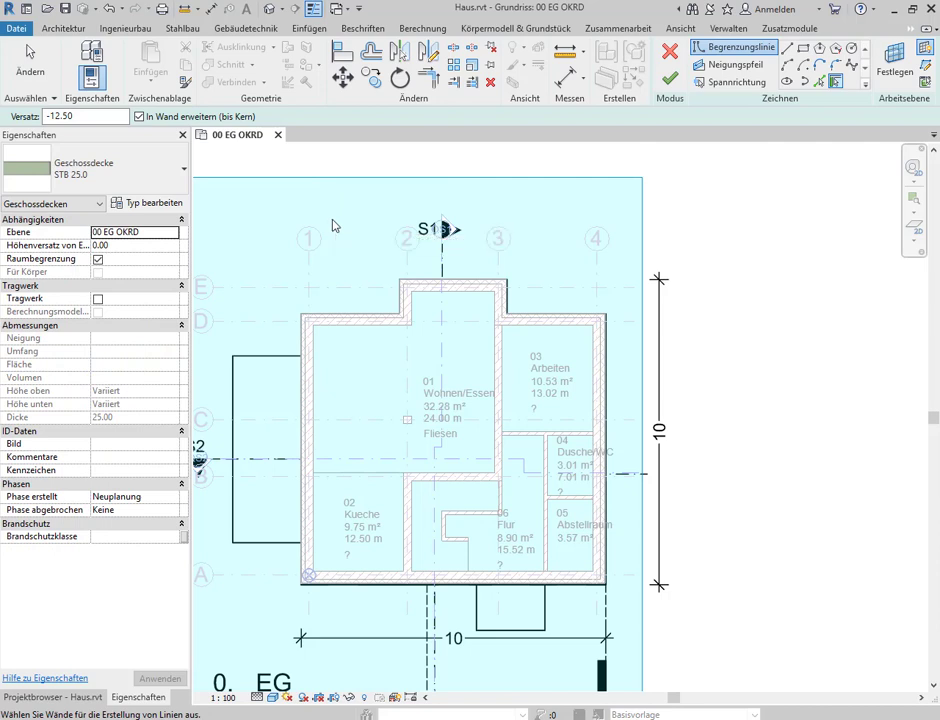
double_click(104, 118)
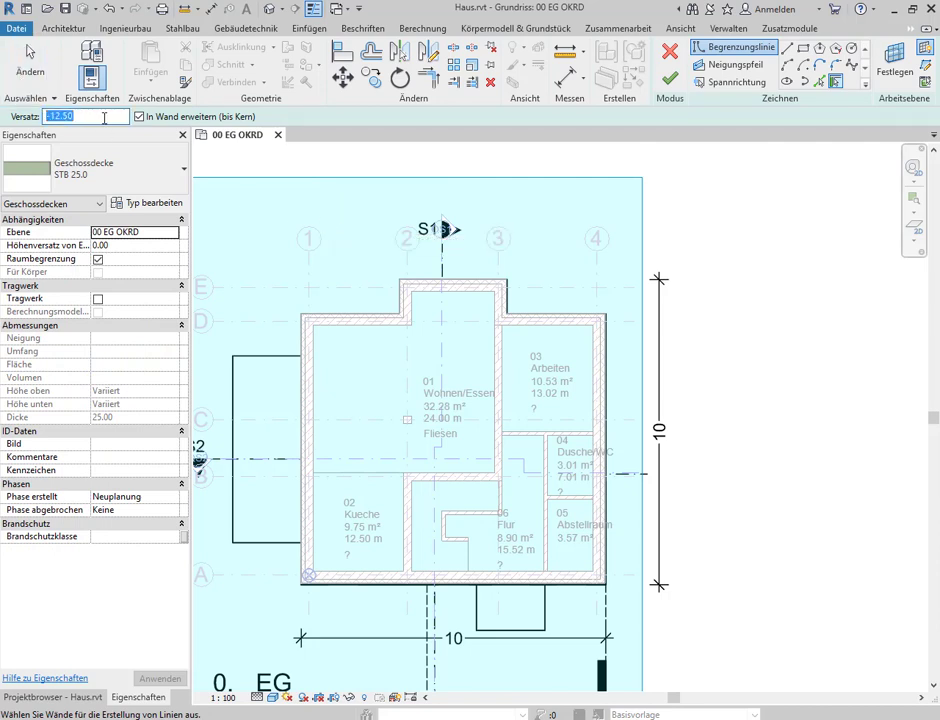
key(BackSpace)
Choose STB 25.0 as the floor type and open its type properties
click(148, 203)
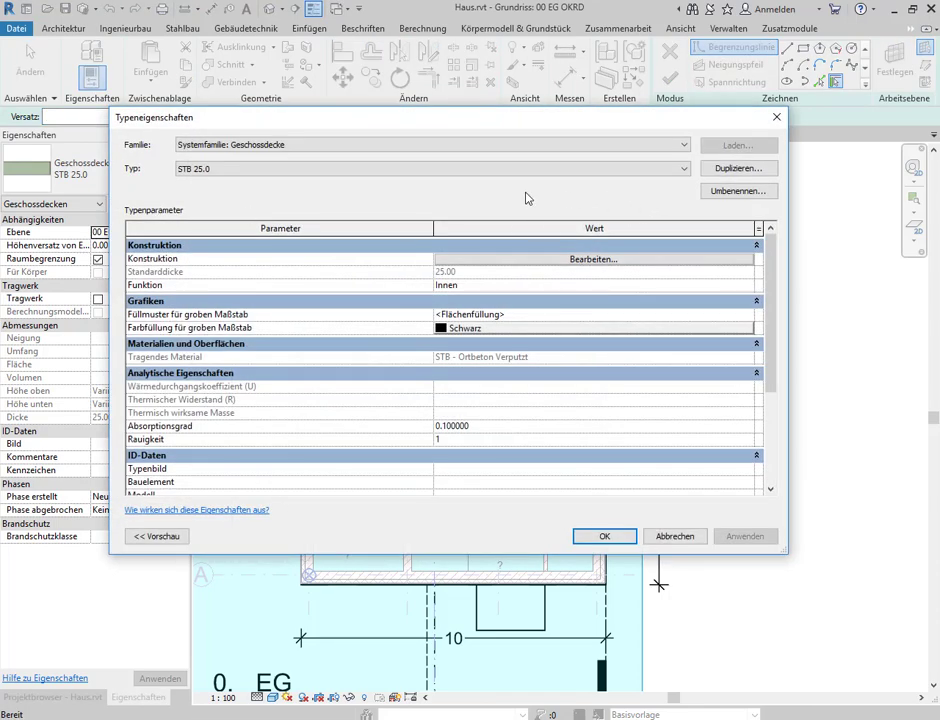
key(Escape)
click(113, 176)
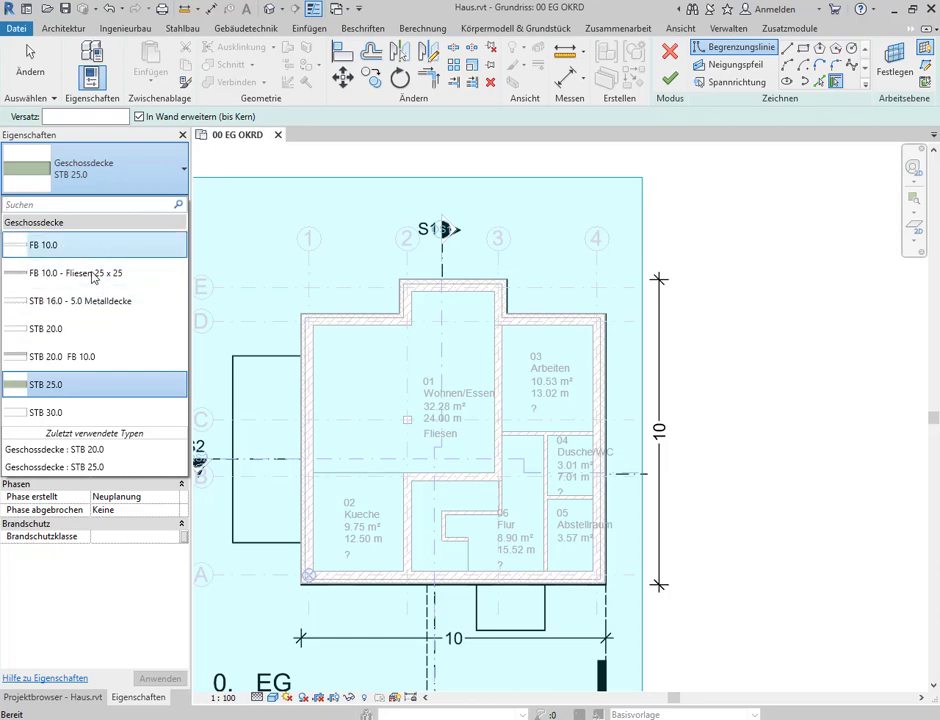
click(88, 385)
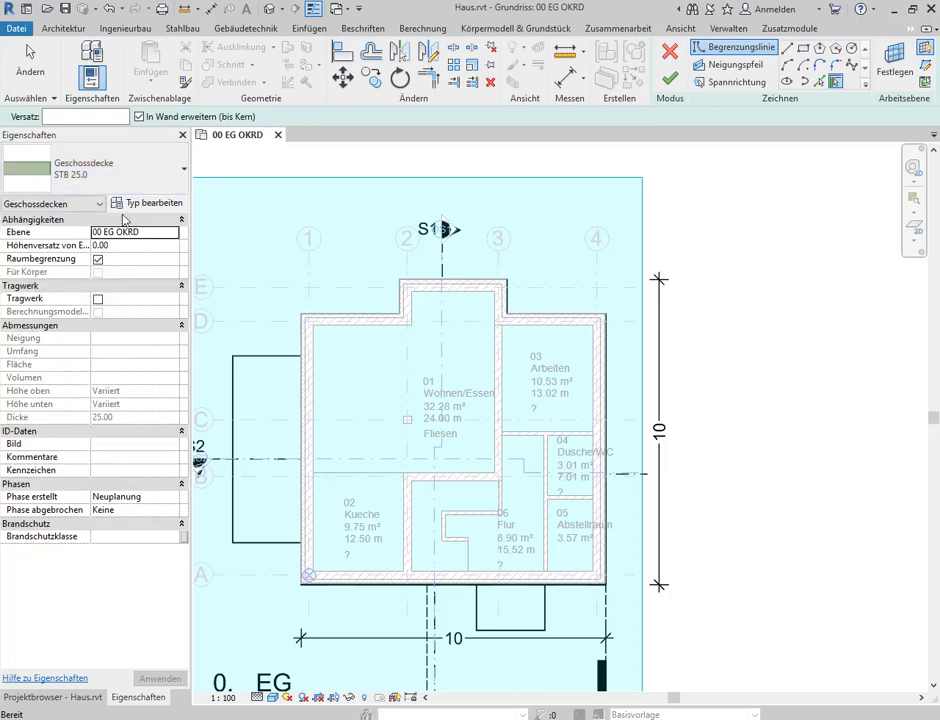
click(126, 253)
Duplicate STB 25.0 under the name 'Schuettung 12.5'
click(727, 168)
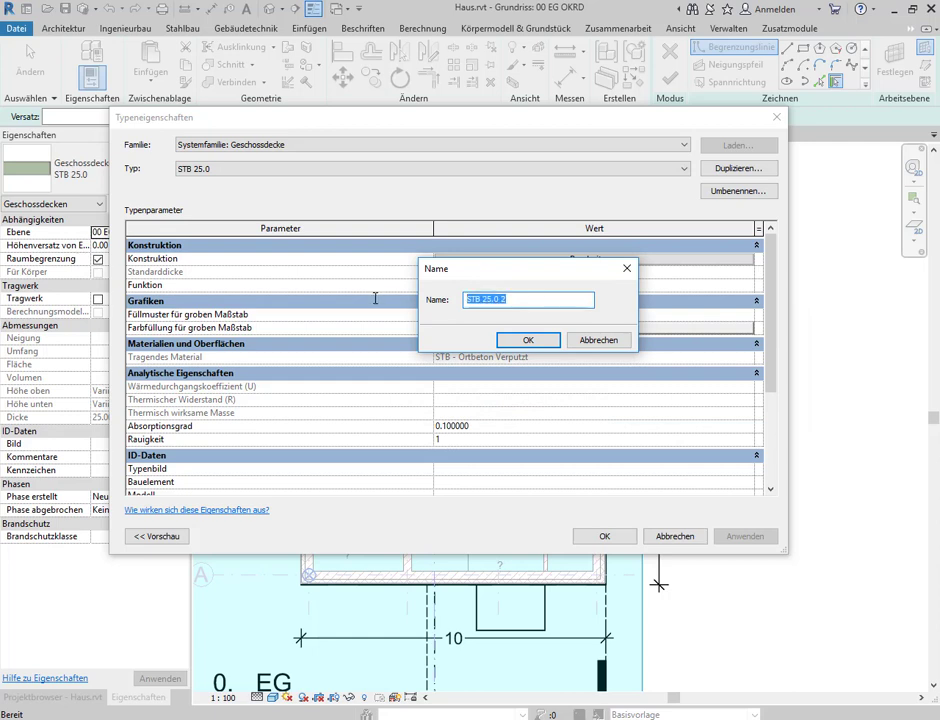
text(Schue)
text(ttung)
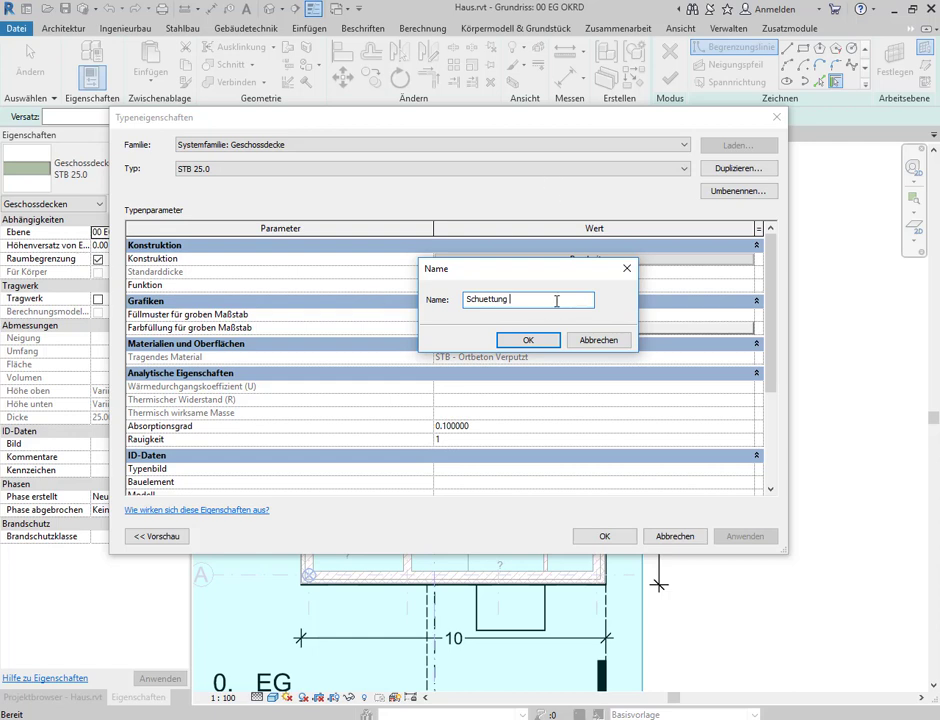
text( 1)
text(2,)
text(5cm)
key(Left)
key(Left)
key(Left)
key(BackSpace)
text(.)
key(Delete)
key(Delete)
key(BackSpace)
Confirm the name Schuettung 12.5 and browse materials for its structural layer
click(530, 340)
click(562, 259)
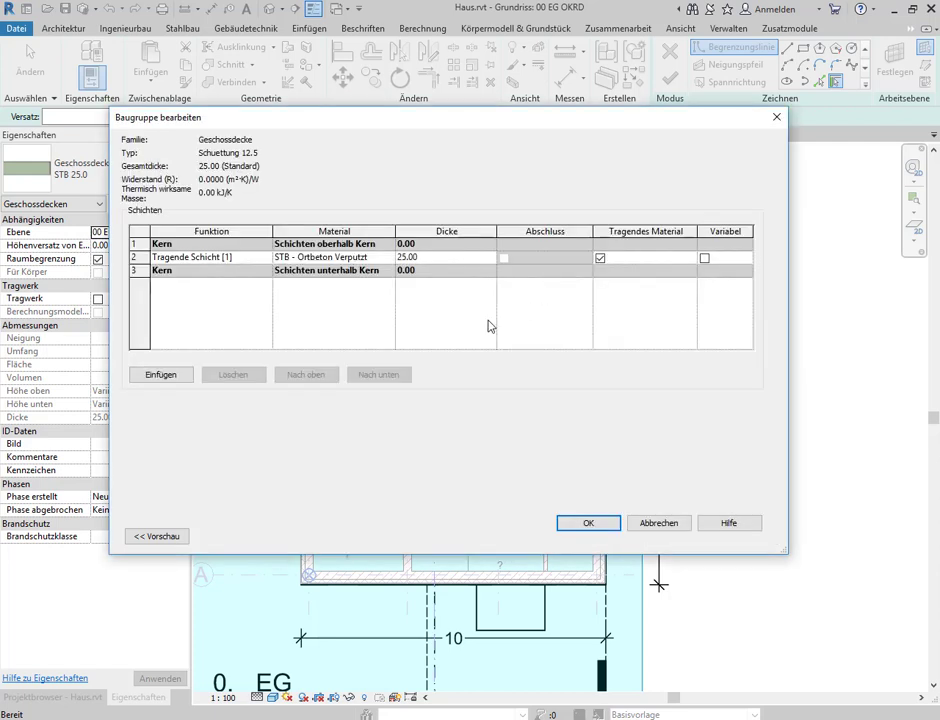
click(388, 258)
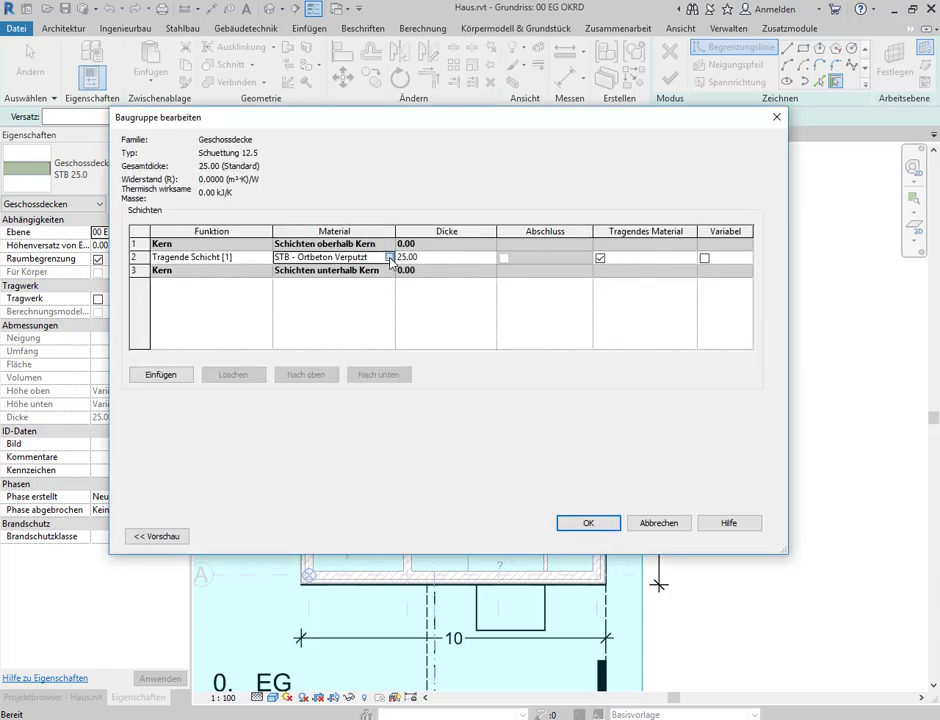
click(390, 257)
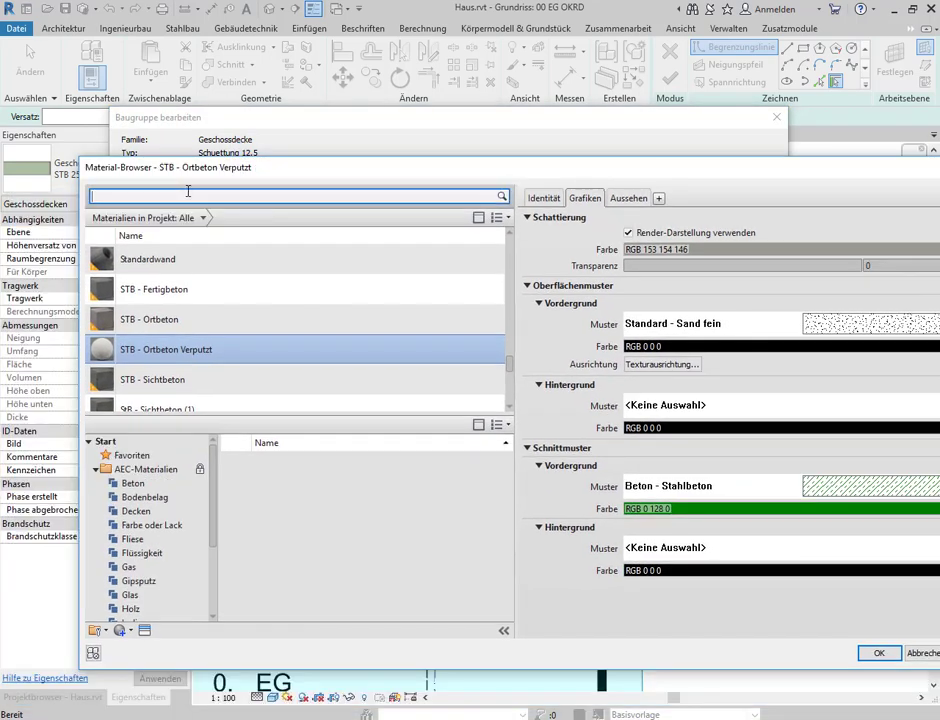
Search the library for 'perlit' and add Perlit to the project
text(perlit)
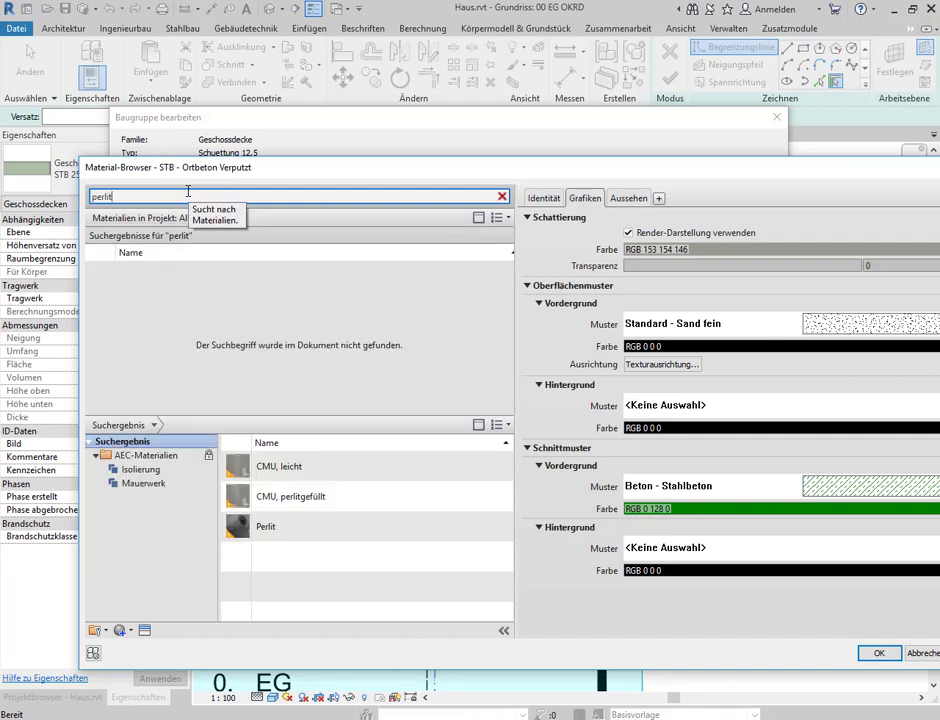
double_click(300, 530)
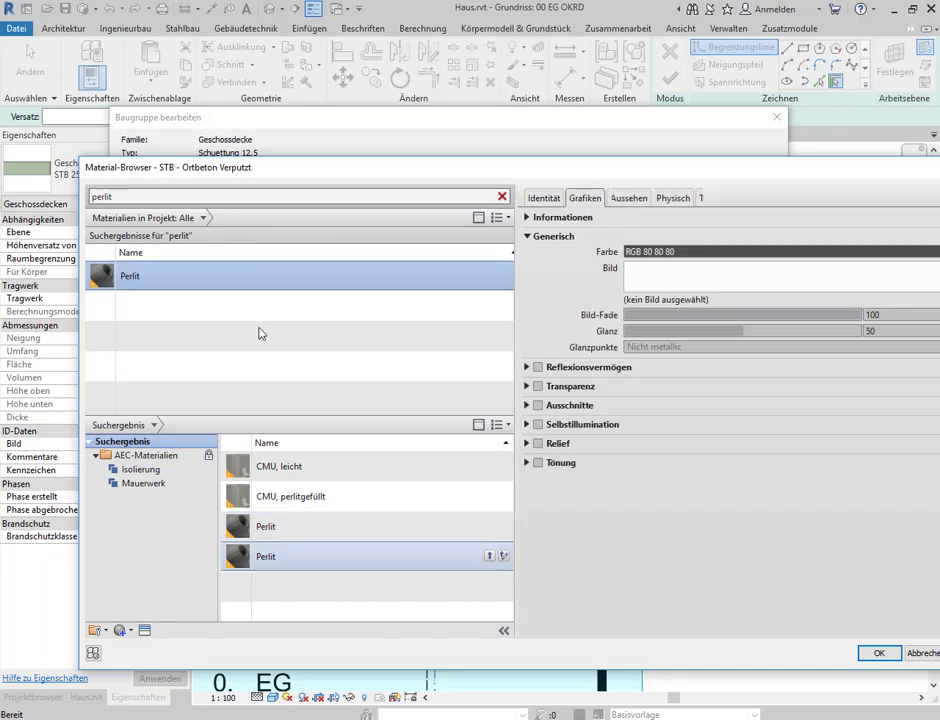
click(177, 285)
Set Perlit's foreground cut pattern to Sand
drag(656, 167, 580, 97)
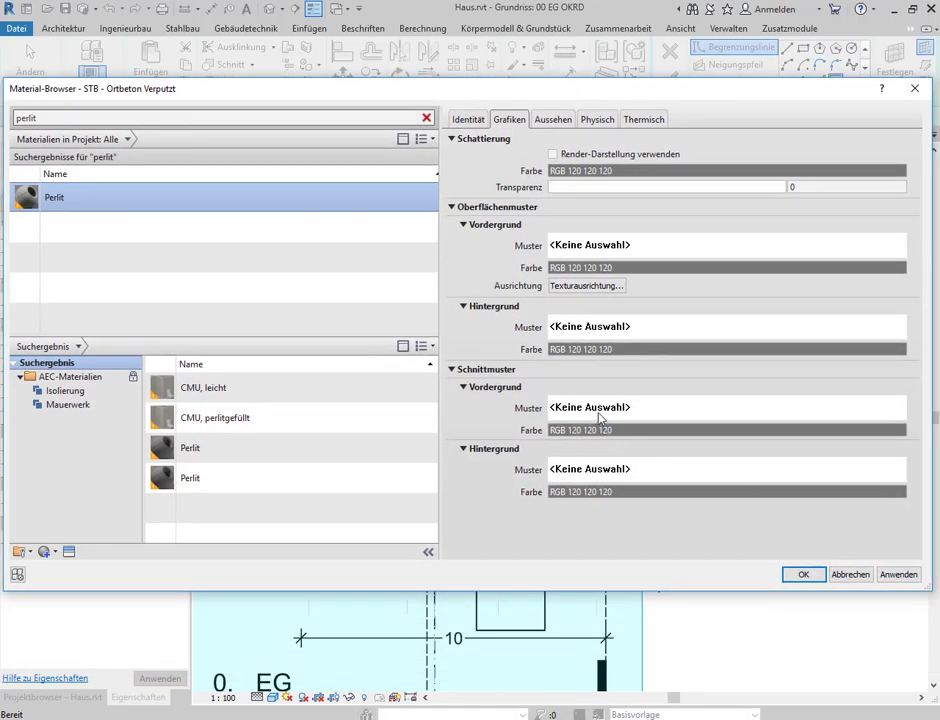
click(620, 413)
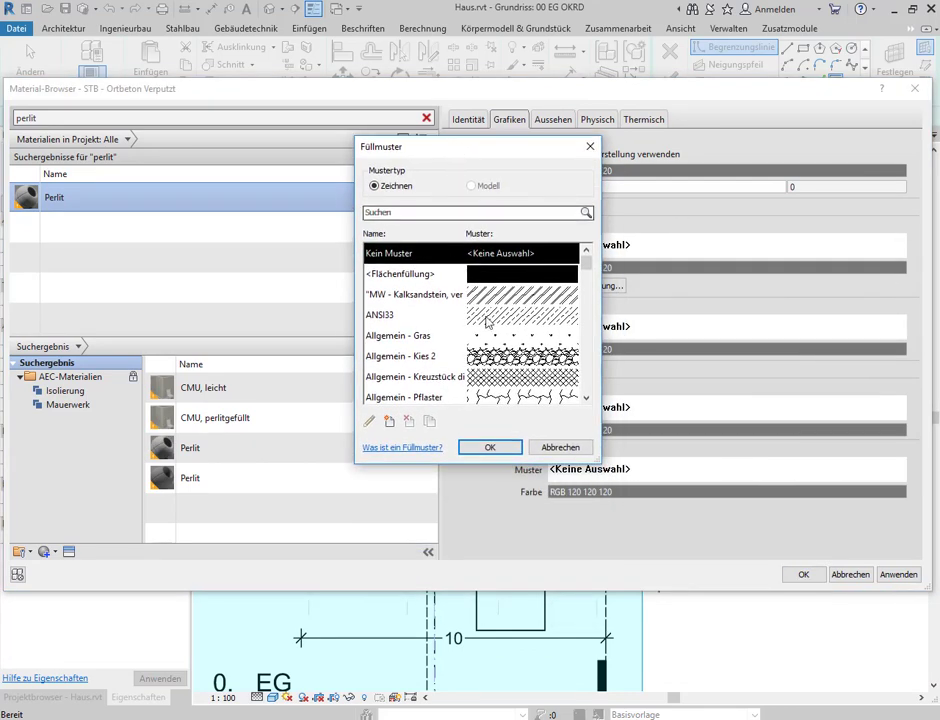
scroll(527, 343, down, 2)
scroll(527, 343, down, 1)
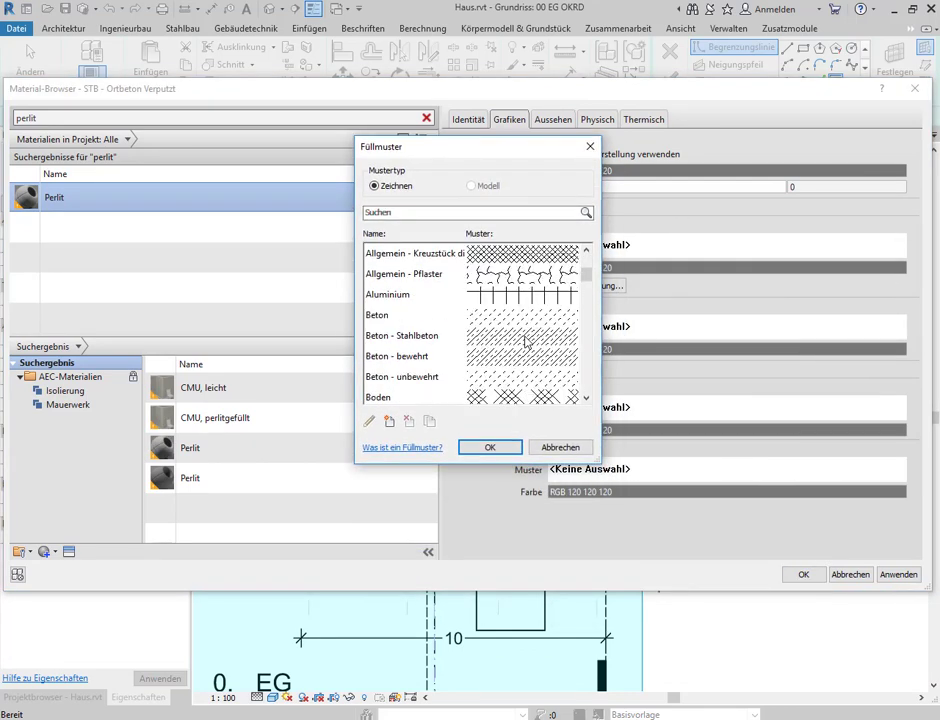
scroll(527, 343, down, 2)
scroll(527, 343, up, 1)
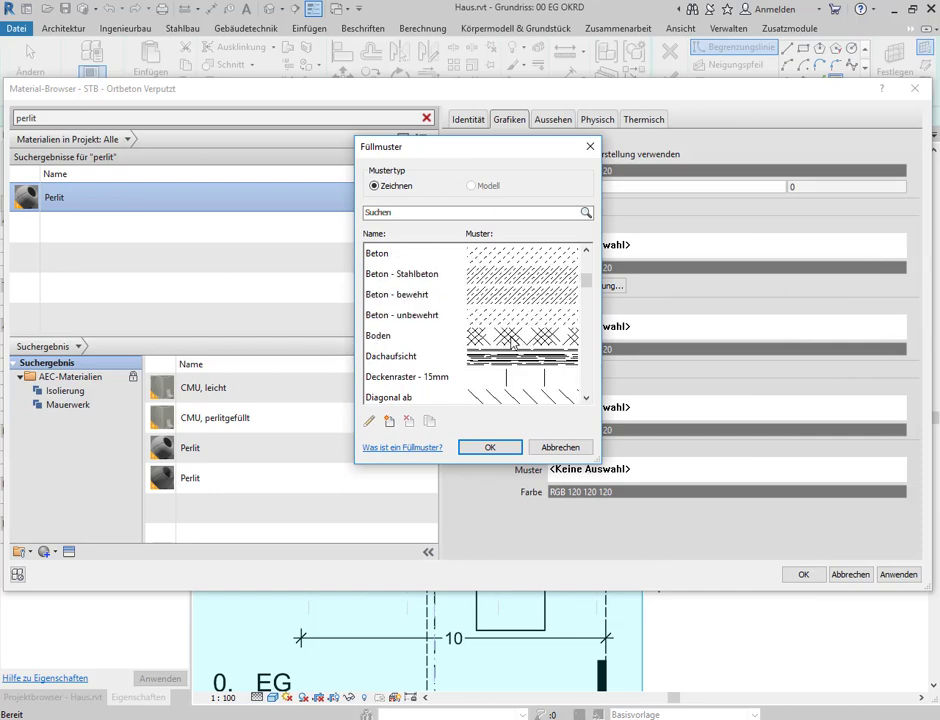
scroll(515, 343, down, 1)
scroll(512, 343, down, 1)
scroll(512, 343, down, 1)
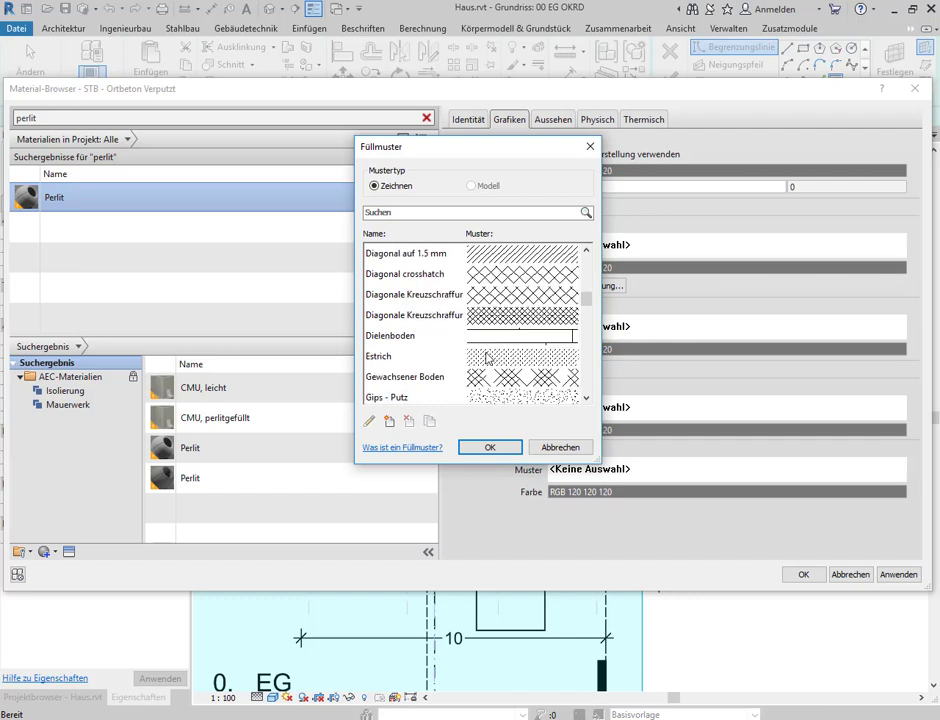
scroll(524, 362, down, 1)
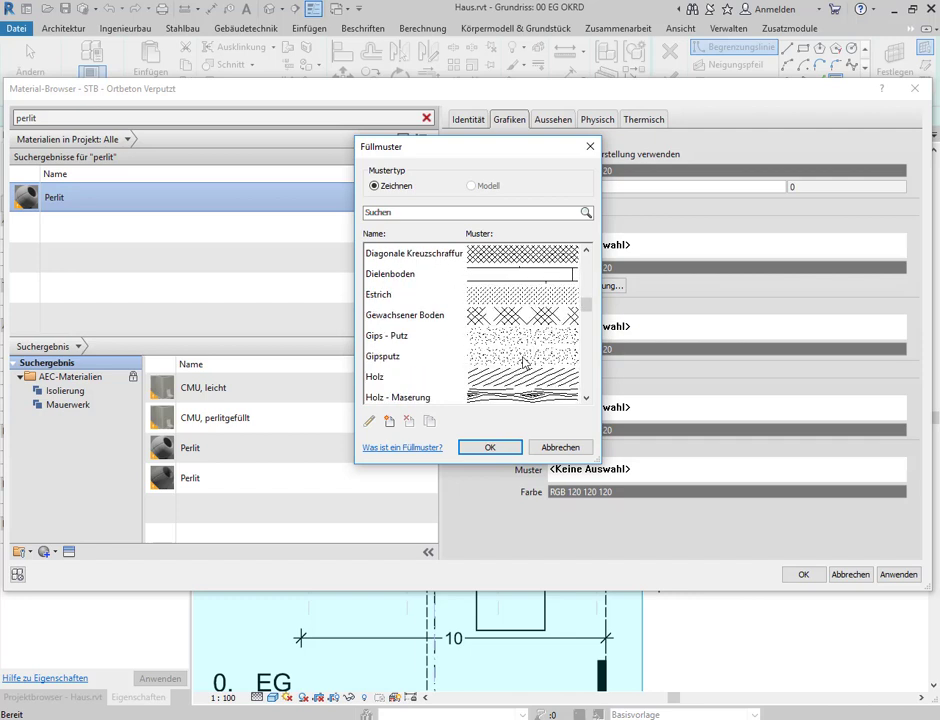
scroll(503, 350, down, 2)
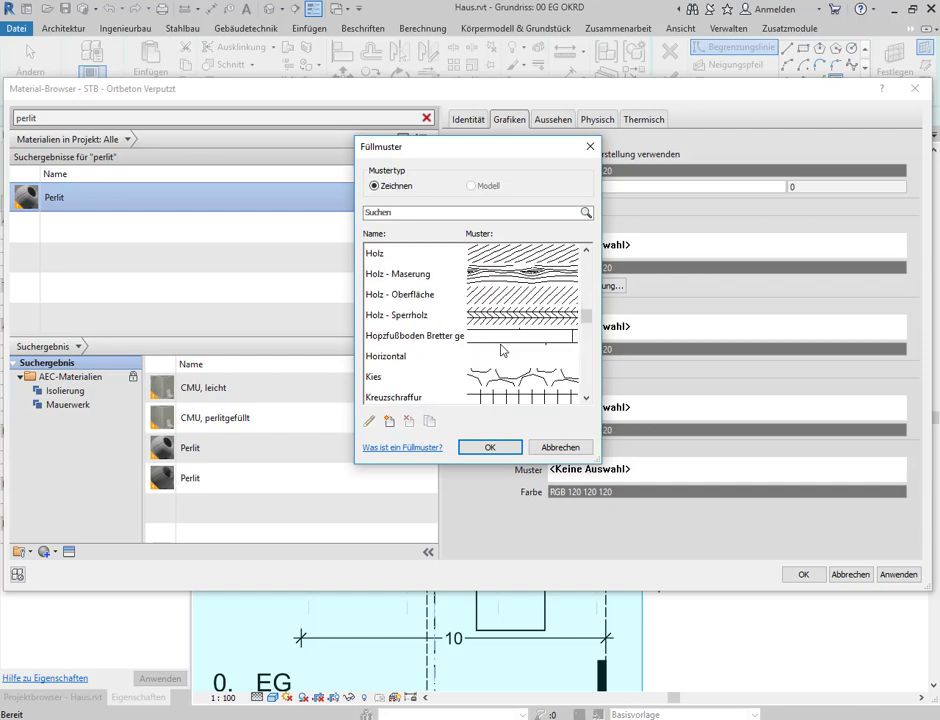
scroll(503, 350, down, 2)
scroll(503, 348, down, 1)
scroll(502, 345, down, 3)
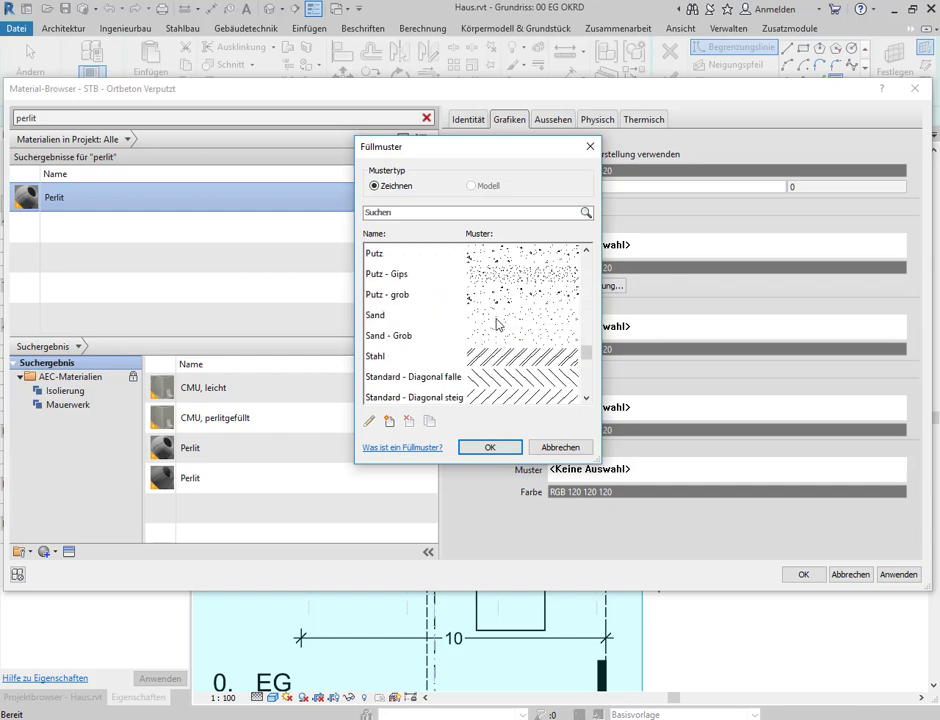
click(497, 320)
click(489, 447)
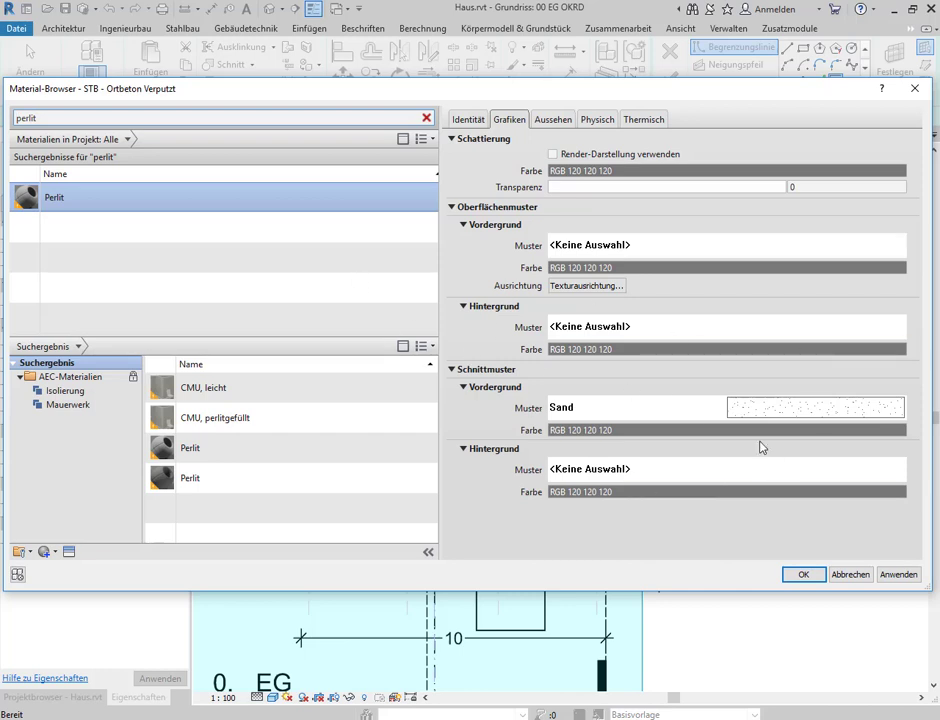
Rename the Perlit material to 'Schuettung'
right_click(69, 197)
click(111, 224)
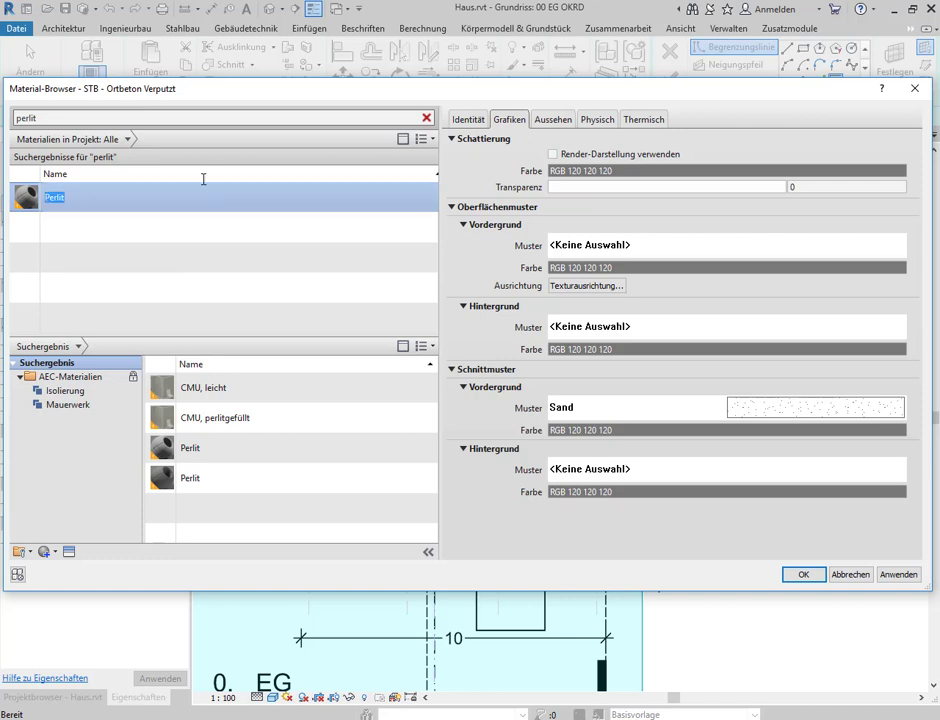
text(Sch)
key(BackSpace)
key(BackSpace)
key(BackSpace)
text(Schue)
text(ttung)
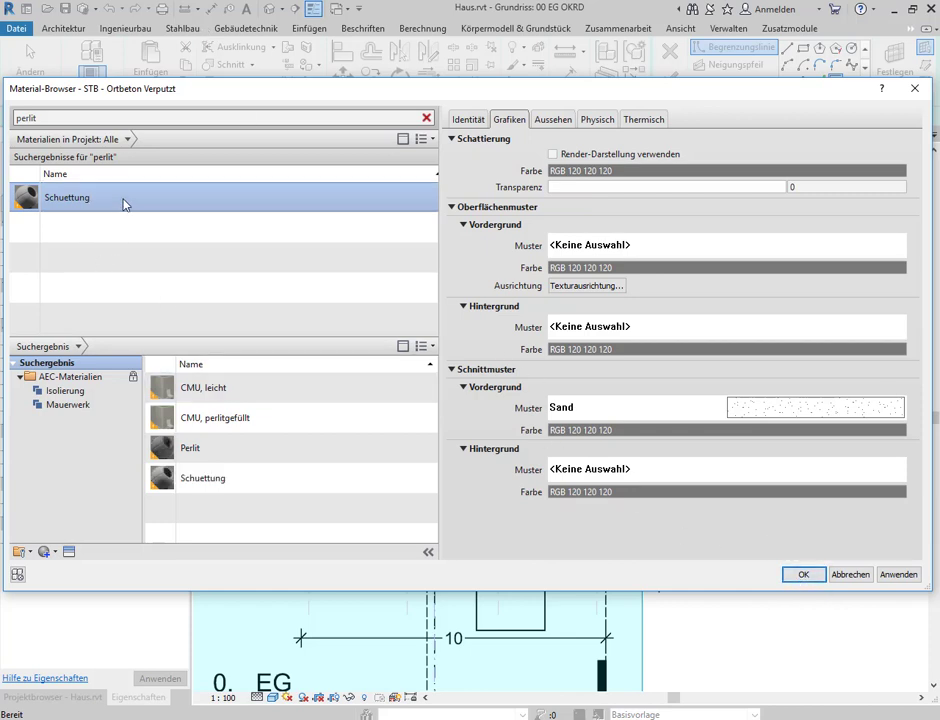
key(Escape)
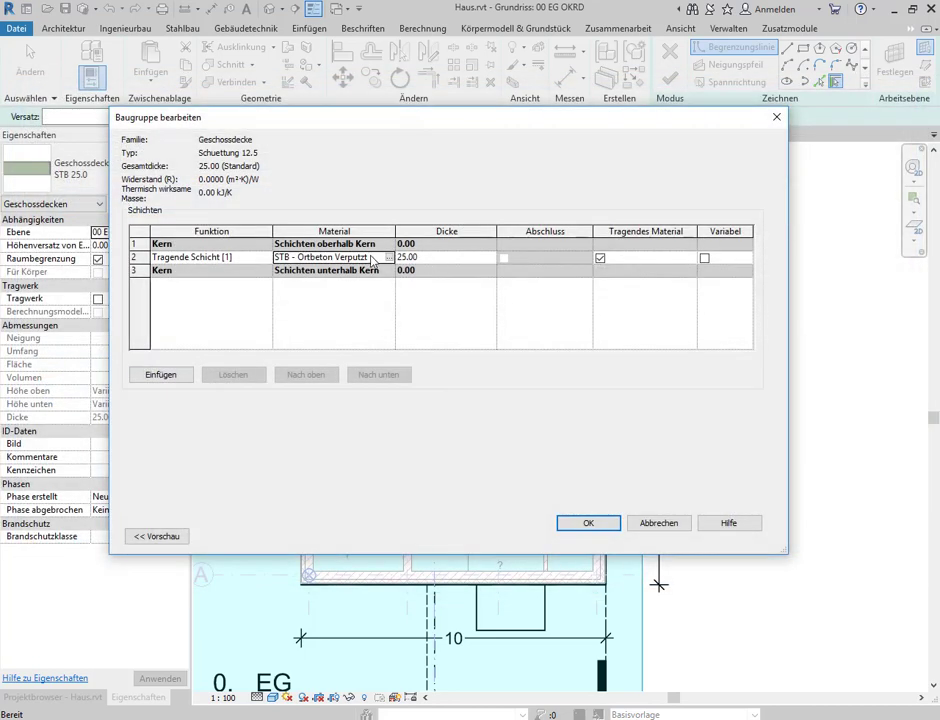
Give the structural layer Schuettung material with a thickness of 12.5
click(389, 258)
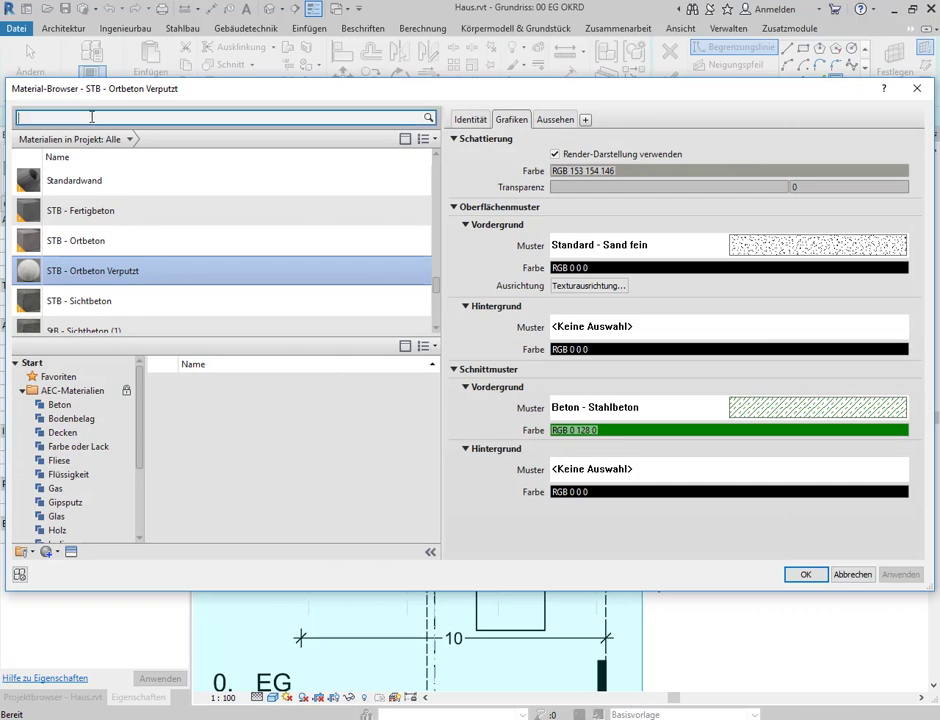
text(schu)
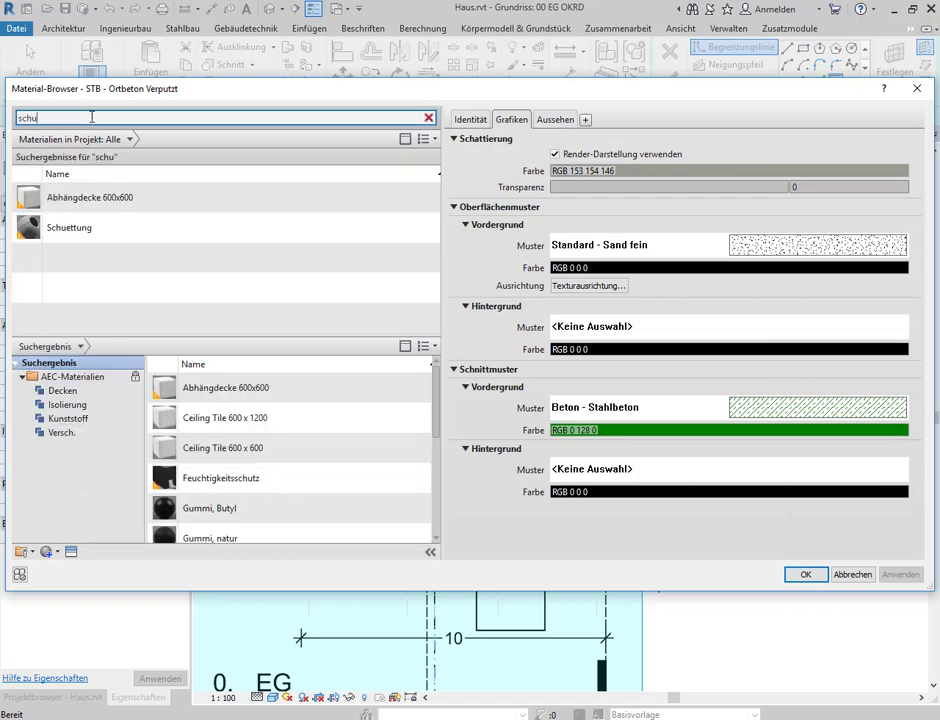
double_click(80, 227)
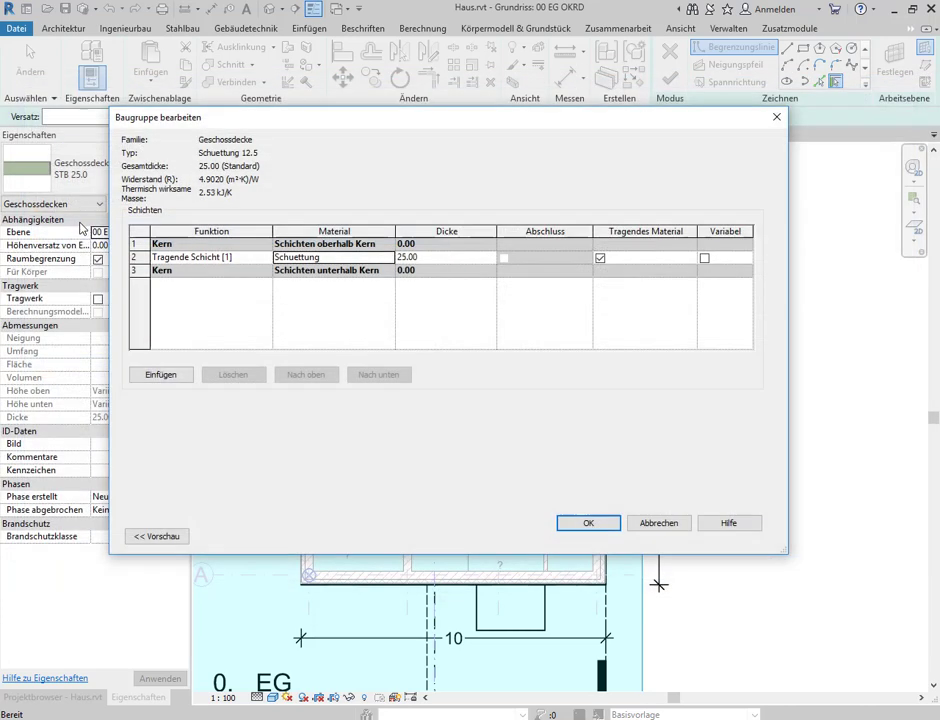
click(450, 258)
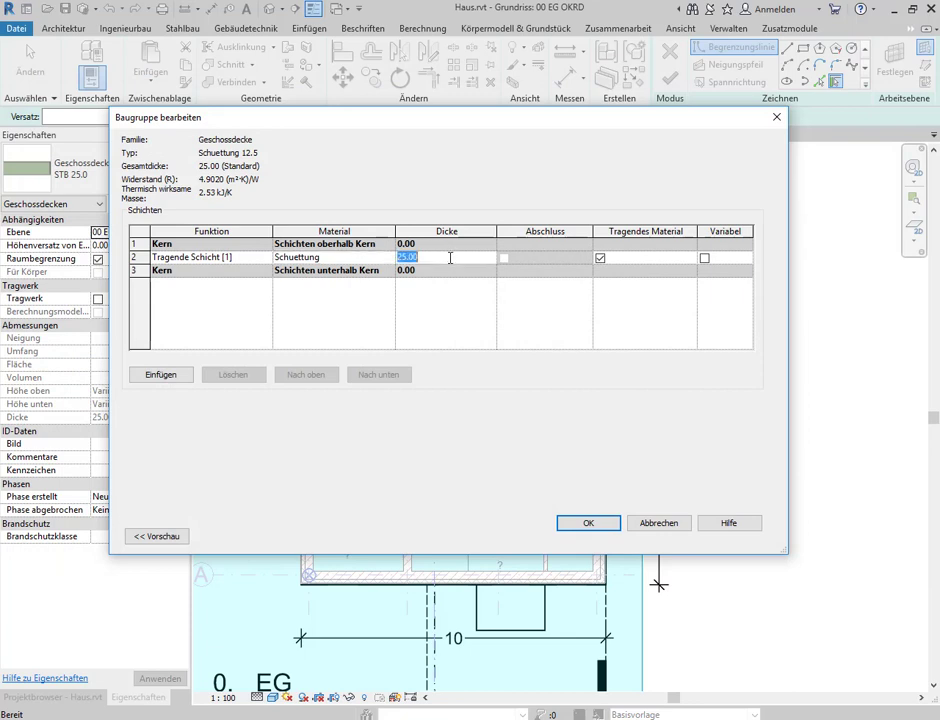
key(BackSpace)
text(12.)
text(5)
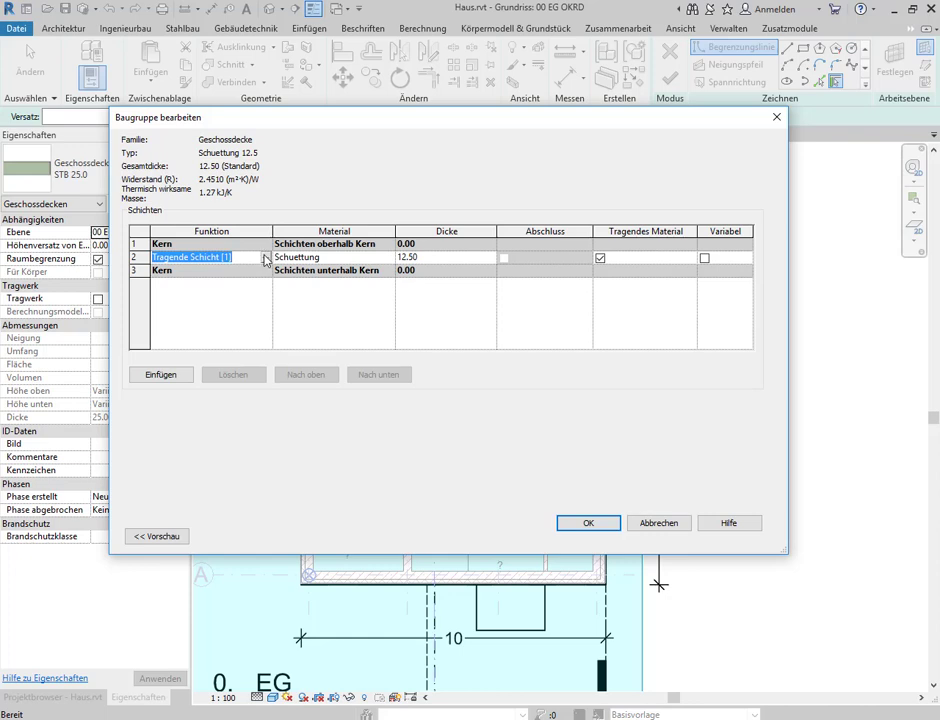
Set the layer function to Träger [2] and accept the layer structure
click(266, 258)
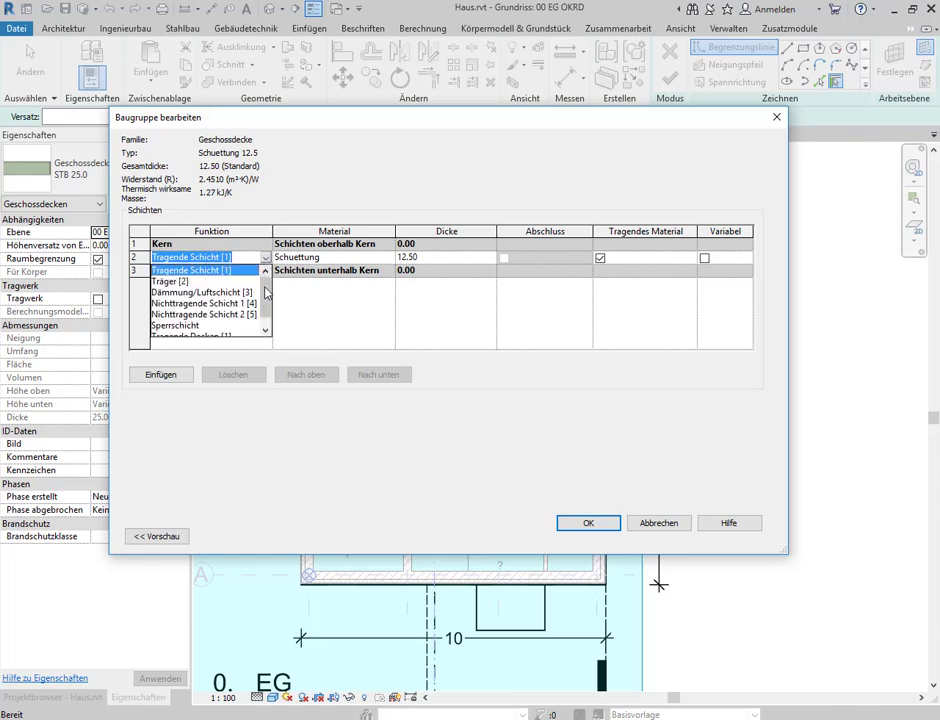
drag(266, 292, 266, 304)
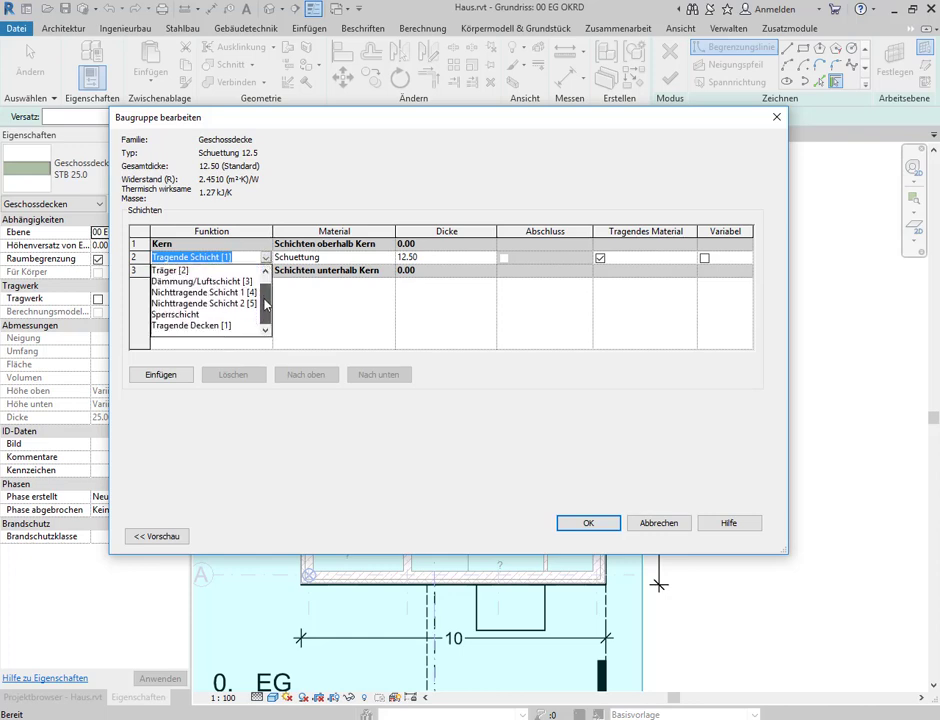
scroll(205, 290, up, 1)
click(205, 281)
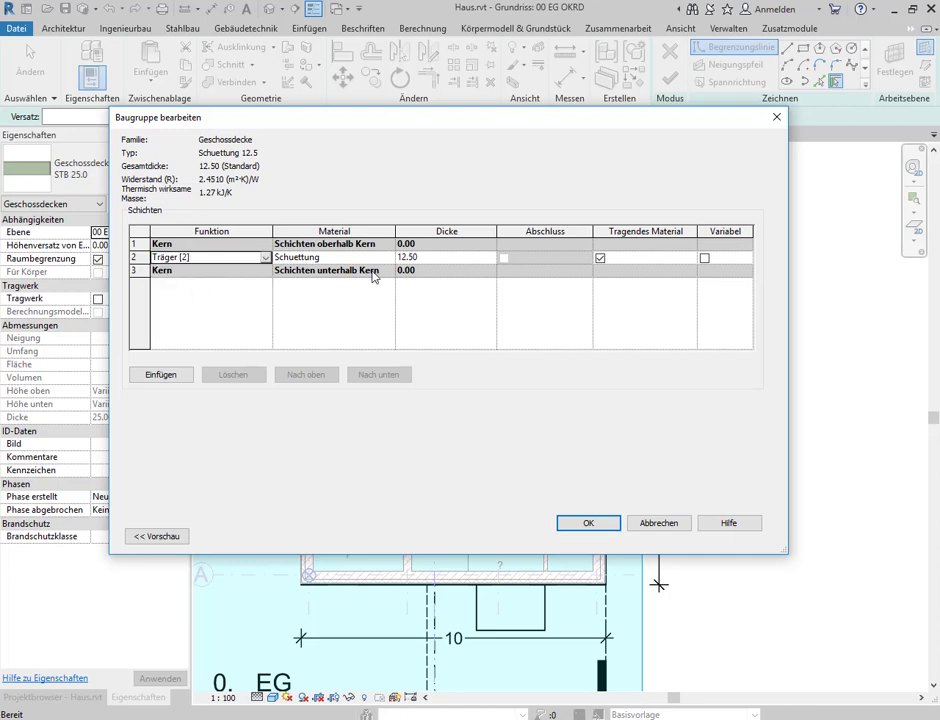
click(577, 527)
Close the type properties and set the boundary Versatz in the options bar to 0
click(601, 536)
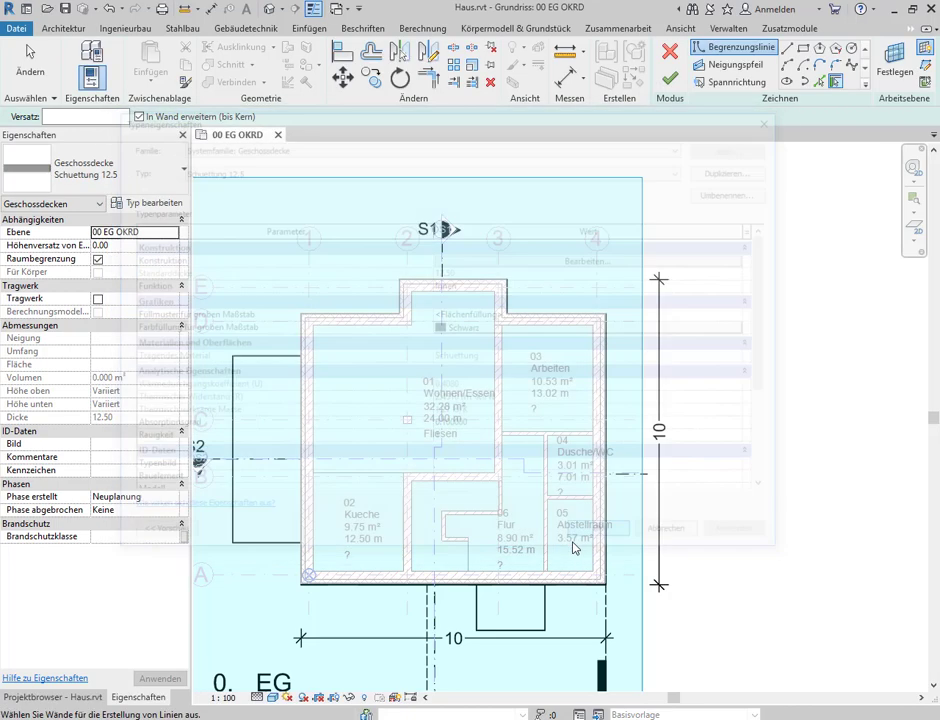
scroll(563, 452, up, 2)
scroll(563, 452, up, 2)
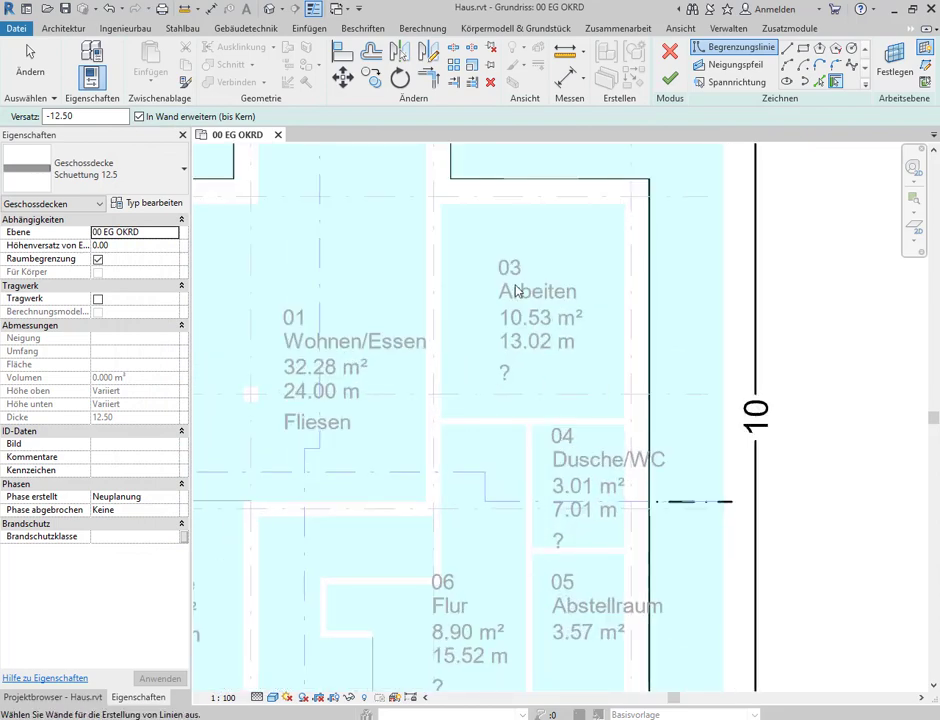
scroll(455, 219, up, 2)
scroll(455, 218, down, 1)
scroll(472, 296, down, 3)
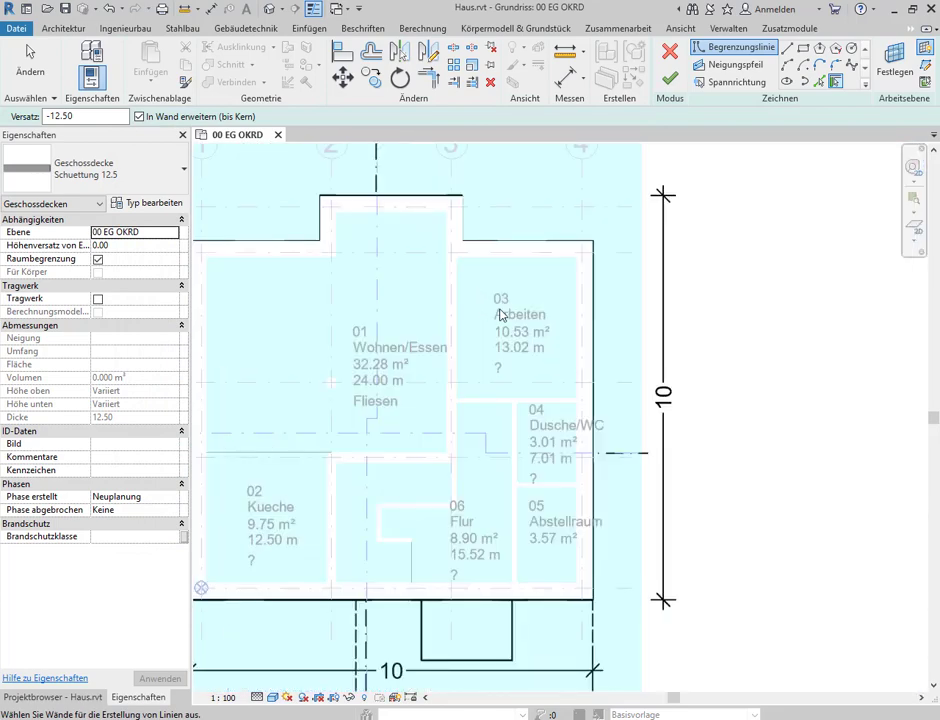
middle_drag(417, 420, 449, 439)
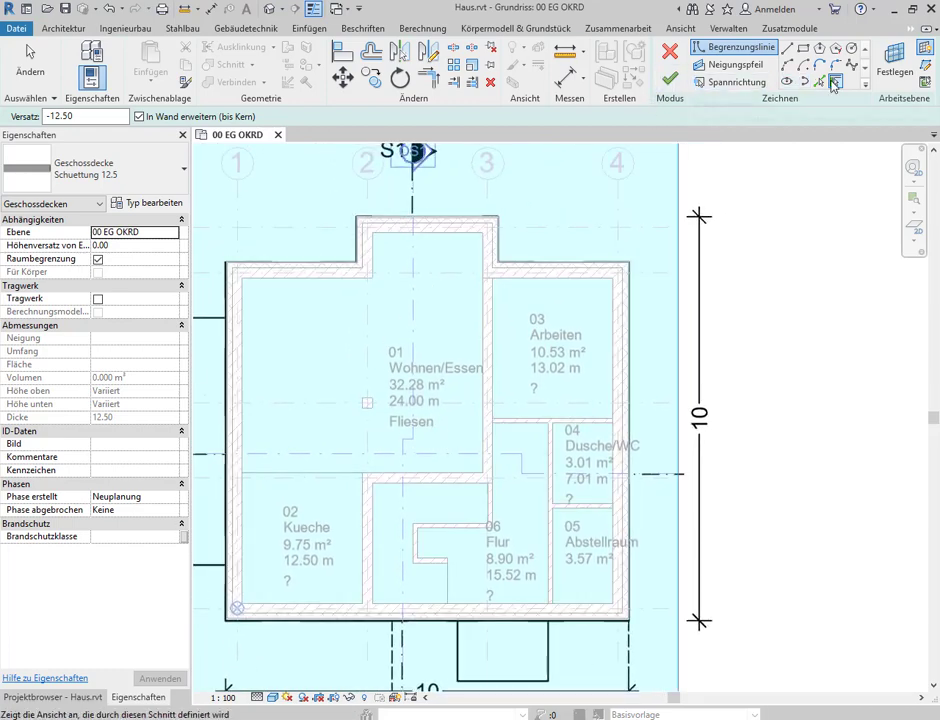
double_click(60, 116)
text(0)
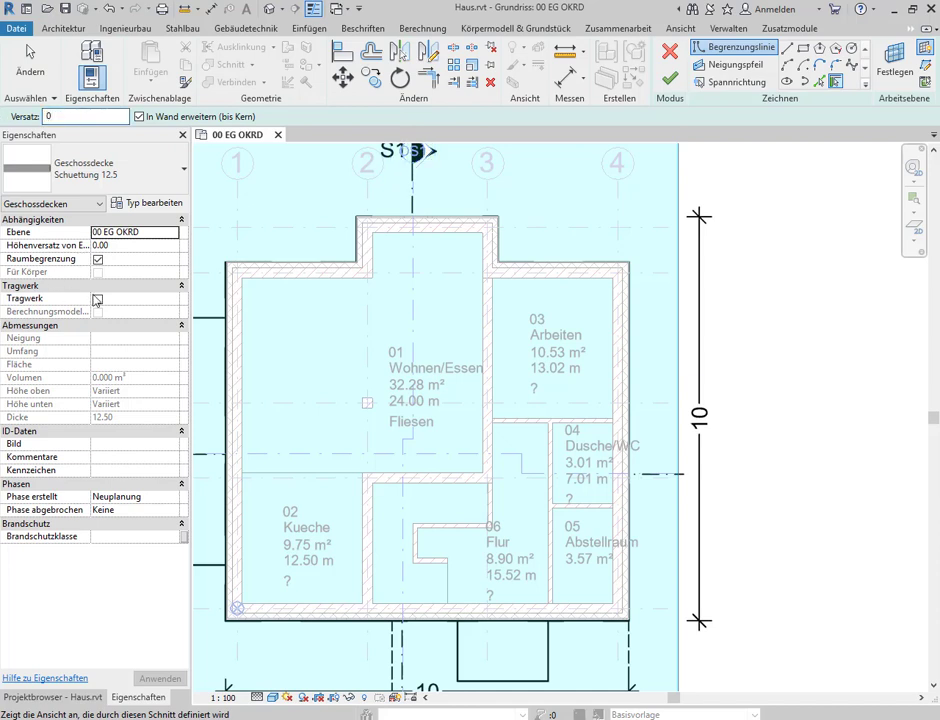
key(Return)
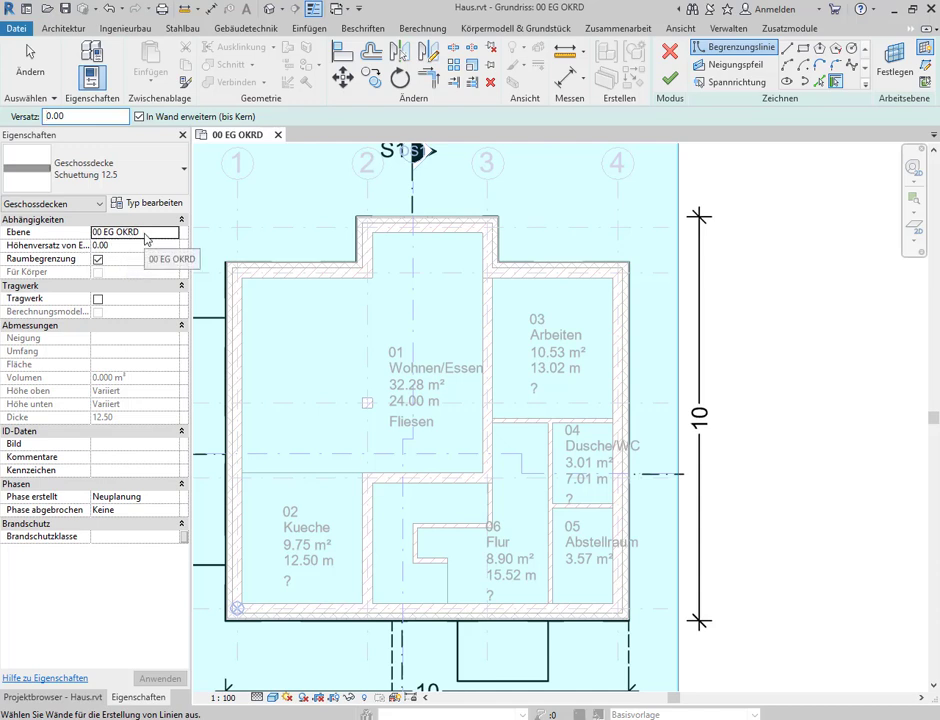
Set the floor's Höhenversatz von Ebene to 12.5
click(134, 245)
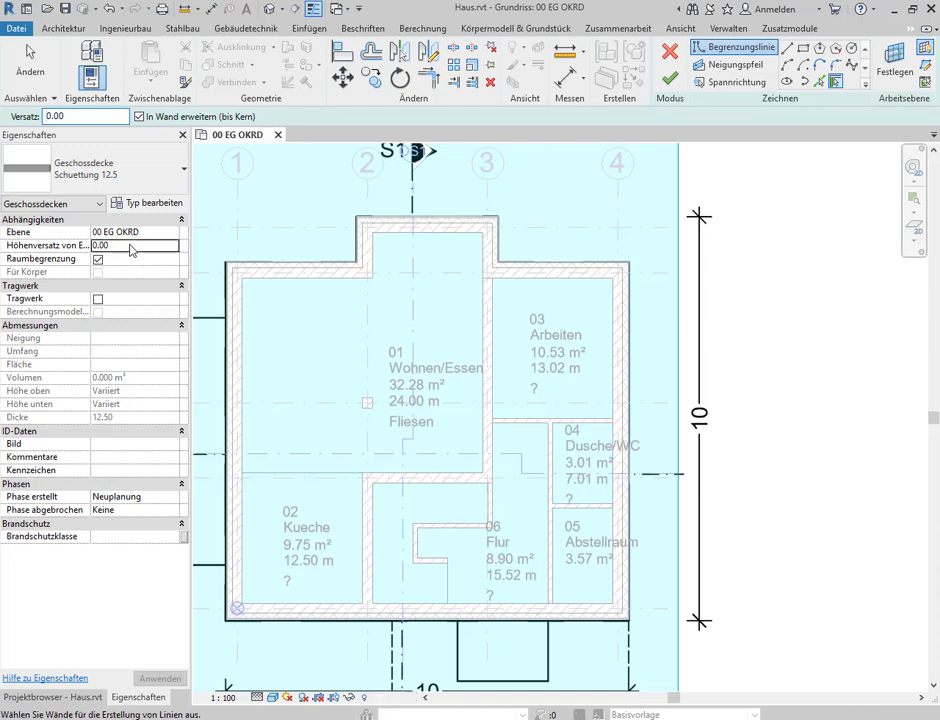
text(12)
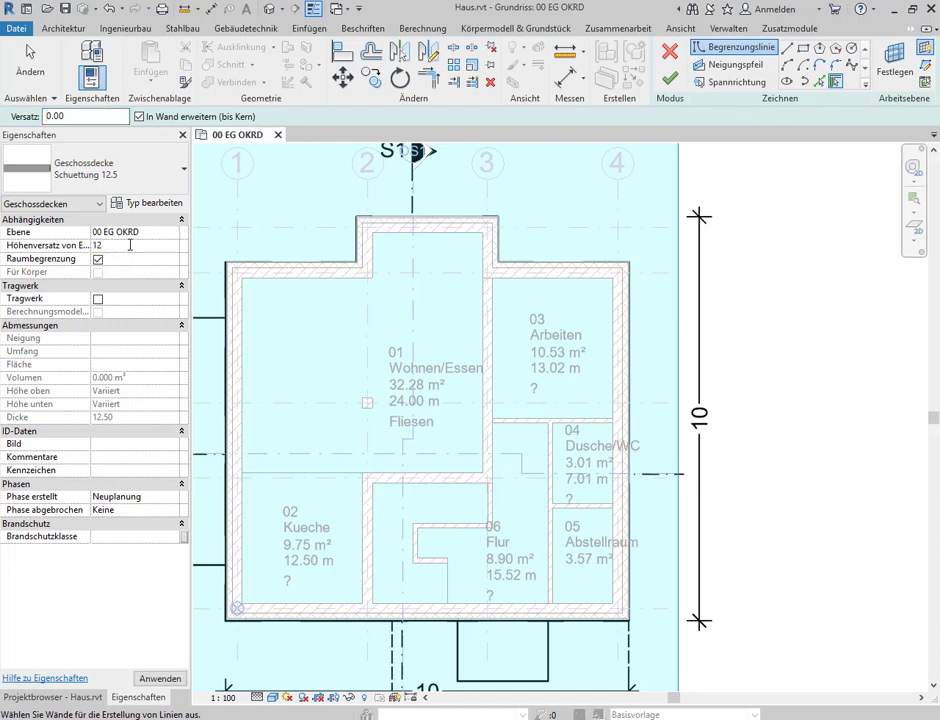
key(Return)
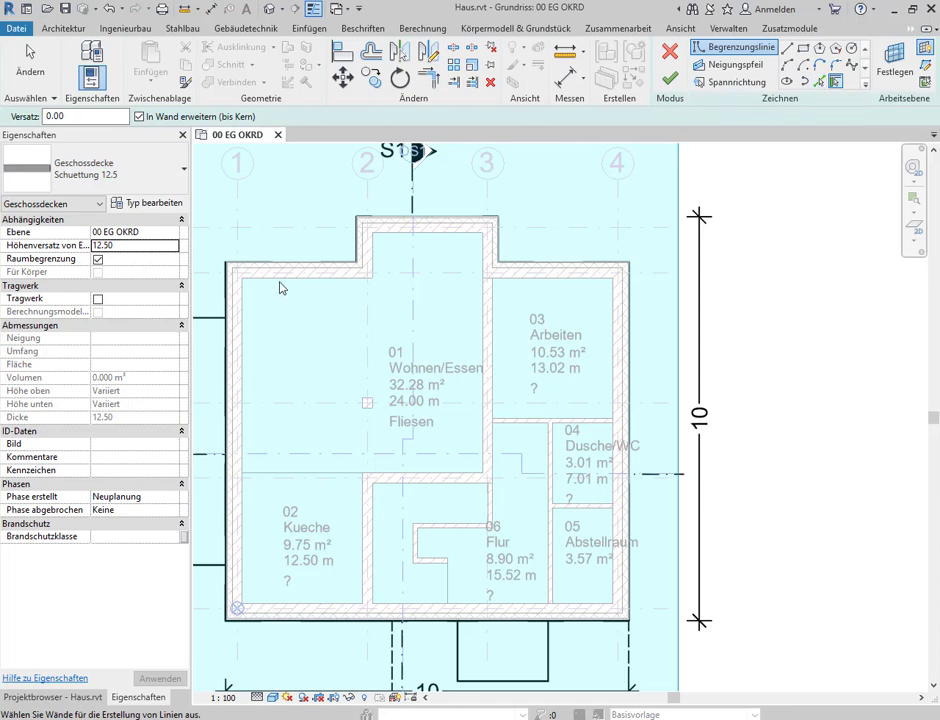
Pick the top, left, bottom, Kueche/Flur, Arbeiten and bay walls as boundary lines
click(246, 312)
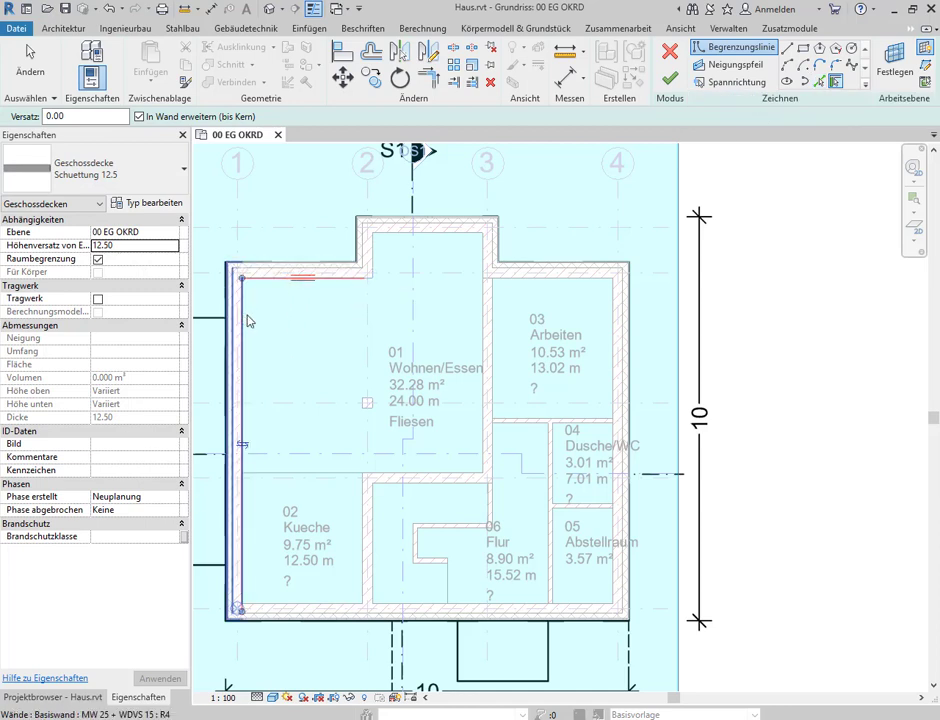
click(249, 320)
click(316, 610)
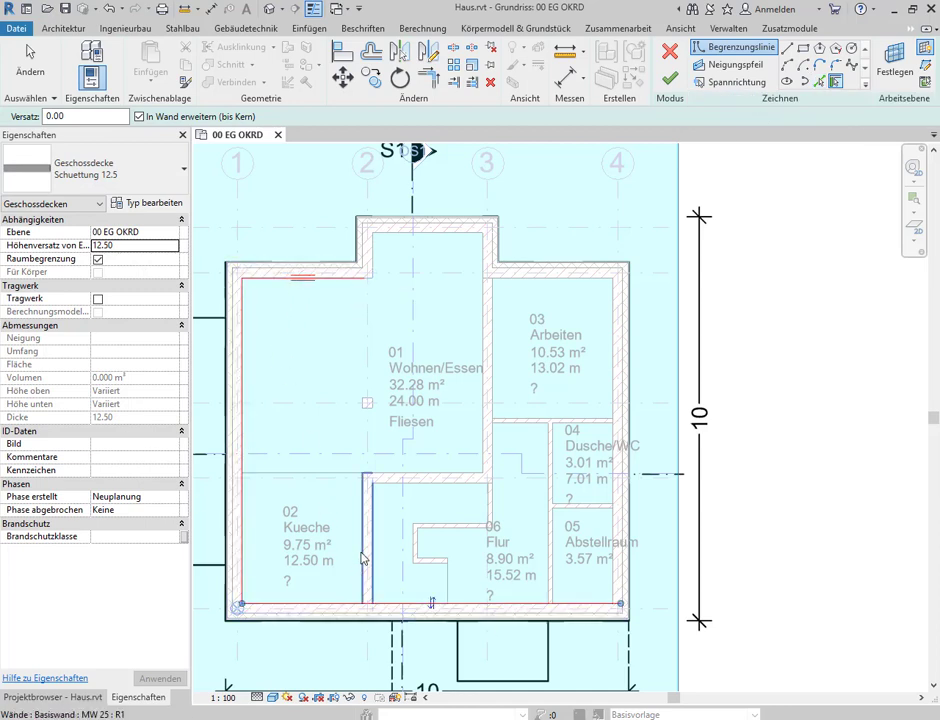
click(396, 479)
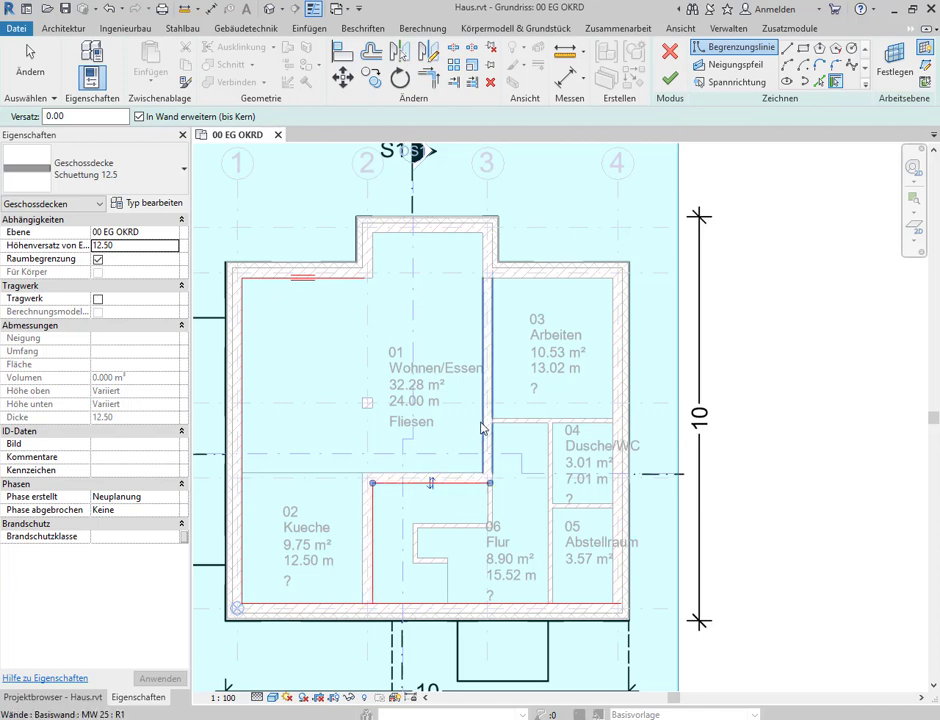
click(483, 426)
click(465, 240)
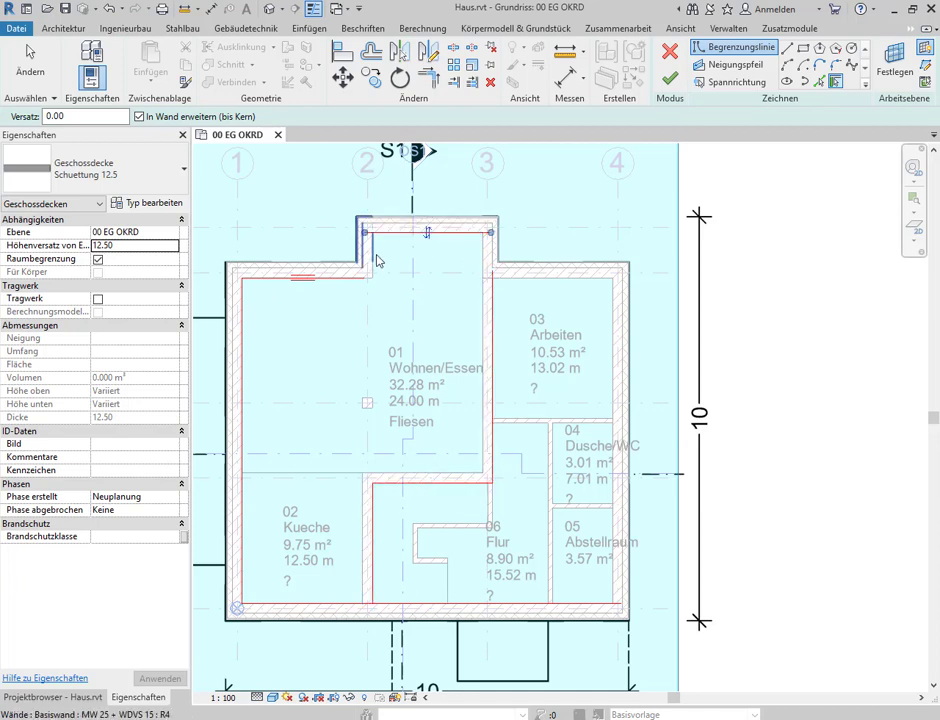
click(376, 261)
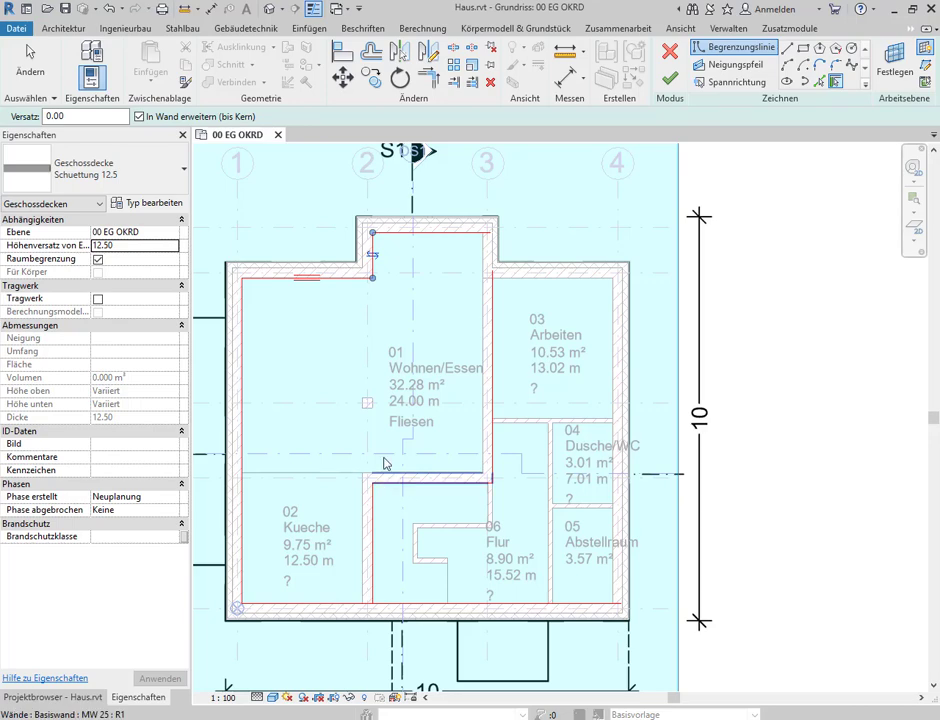
scroll(331, 612, up, 2)
scroll(363, 581, up, 4)
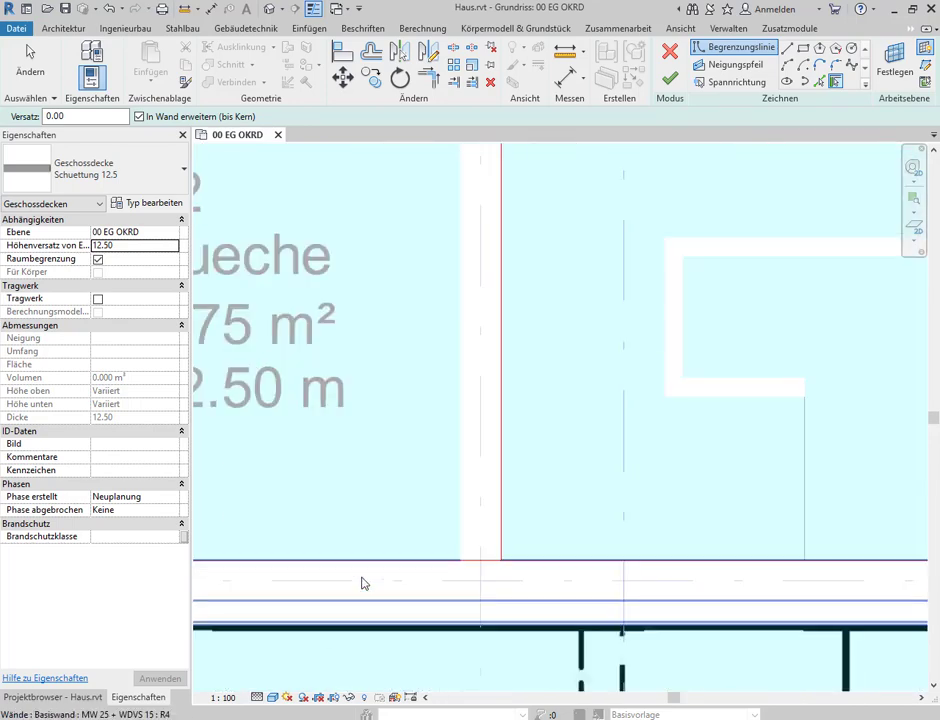
scroll(432, 453, down, 3)
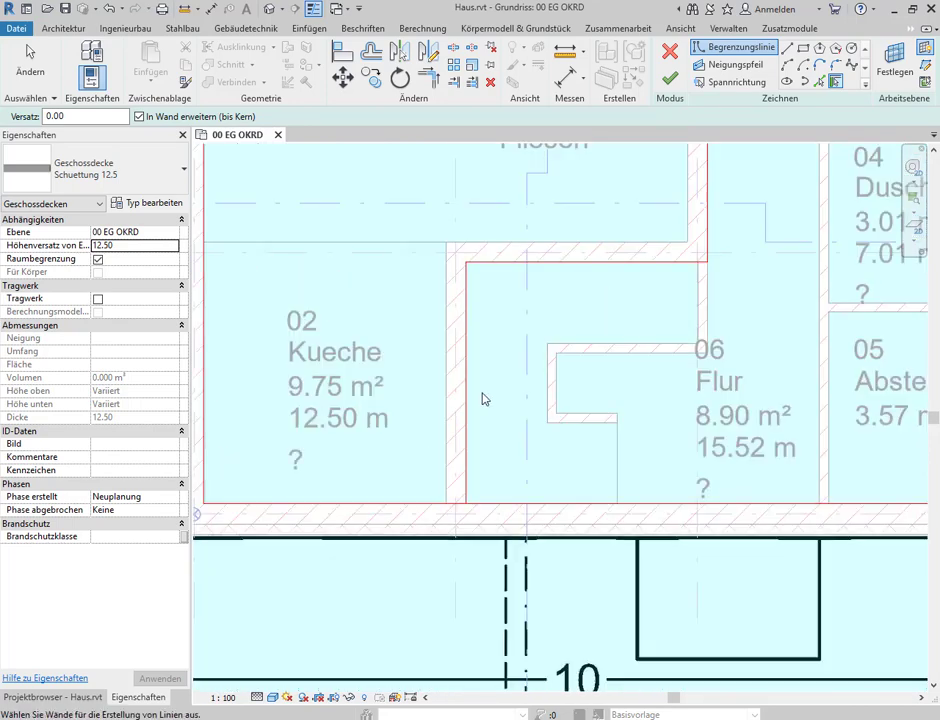
middle_drag(489, 464, 655, 462)
scroll(655, 462, up, 1)
scroll(655, 462, down, 2)
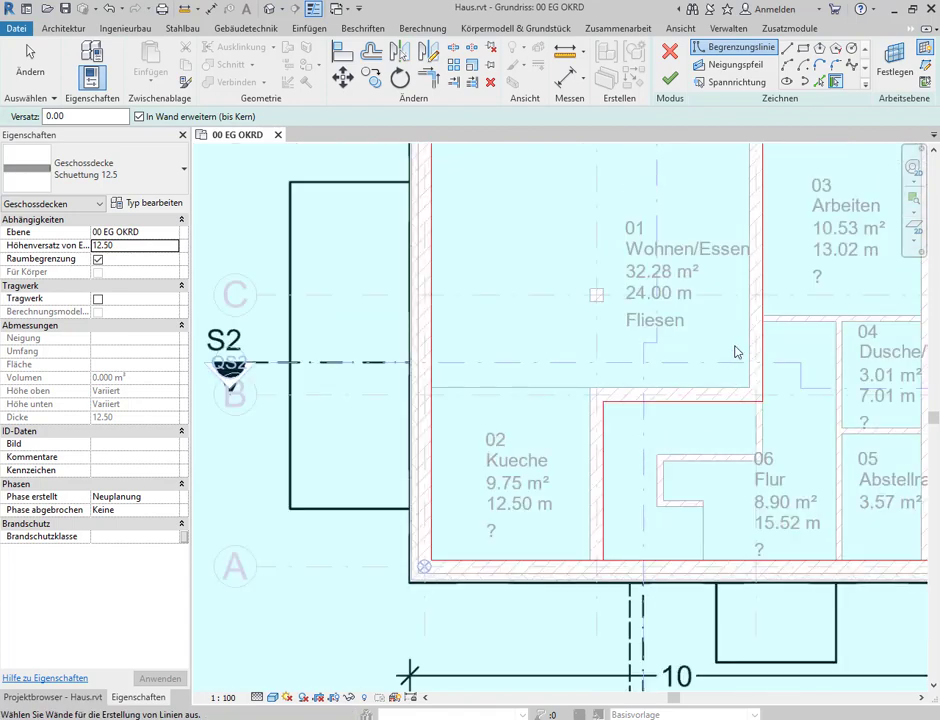
scroll(736, 352, down, 2)
middle_drag(726, 315, 489, 420)
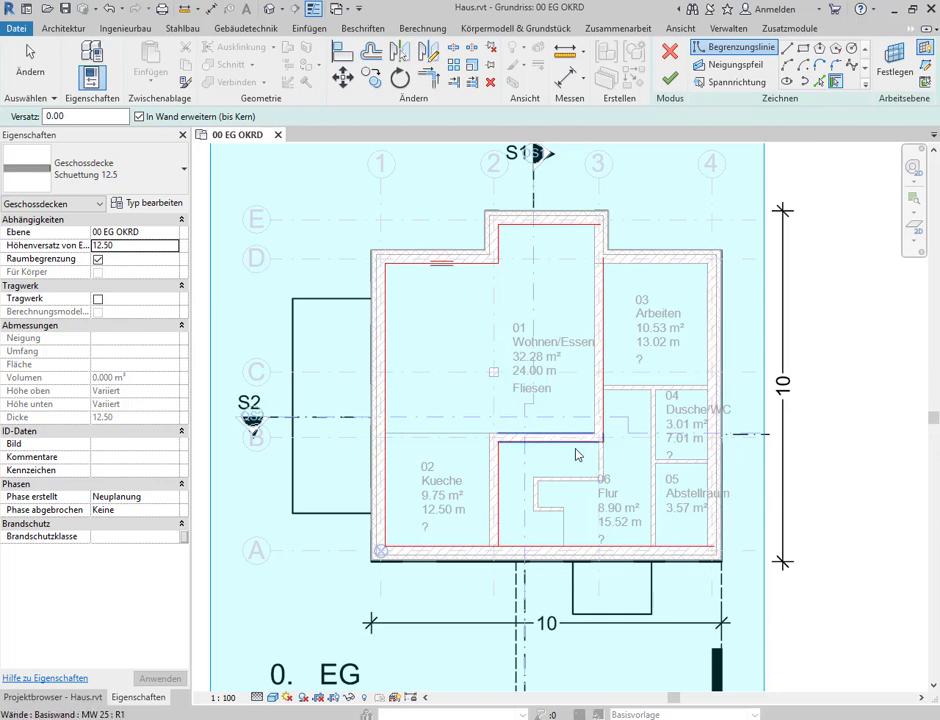
Remove the two wrongly placed boundary lines
key(Escape)
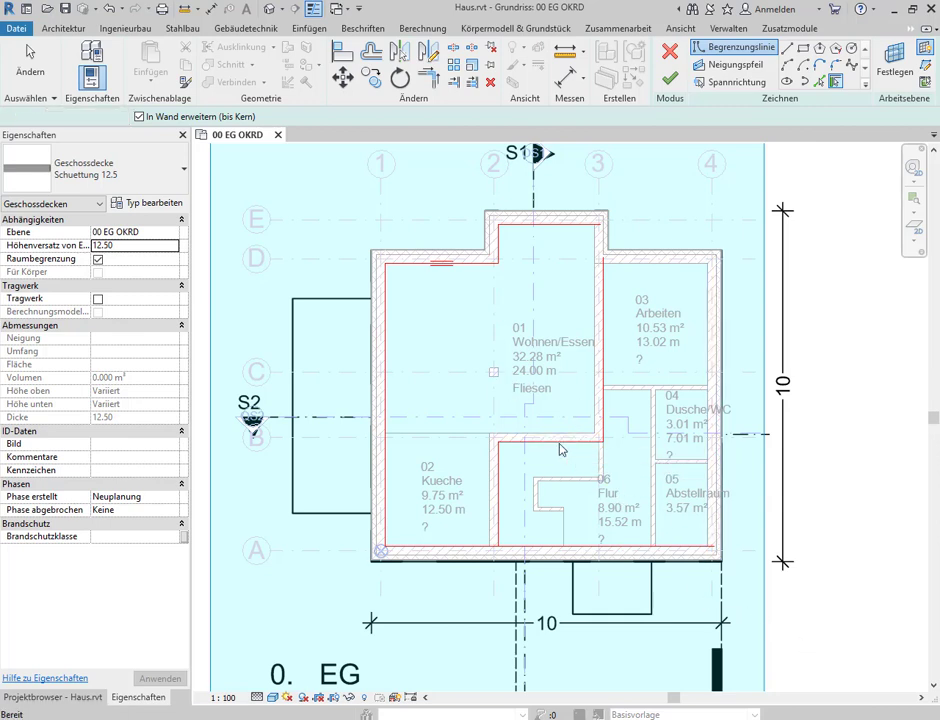
click(503, 441)
key(Escape)
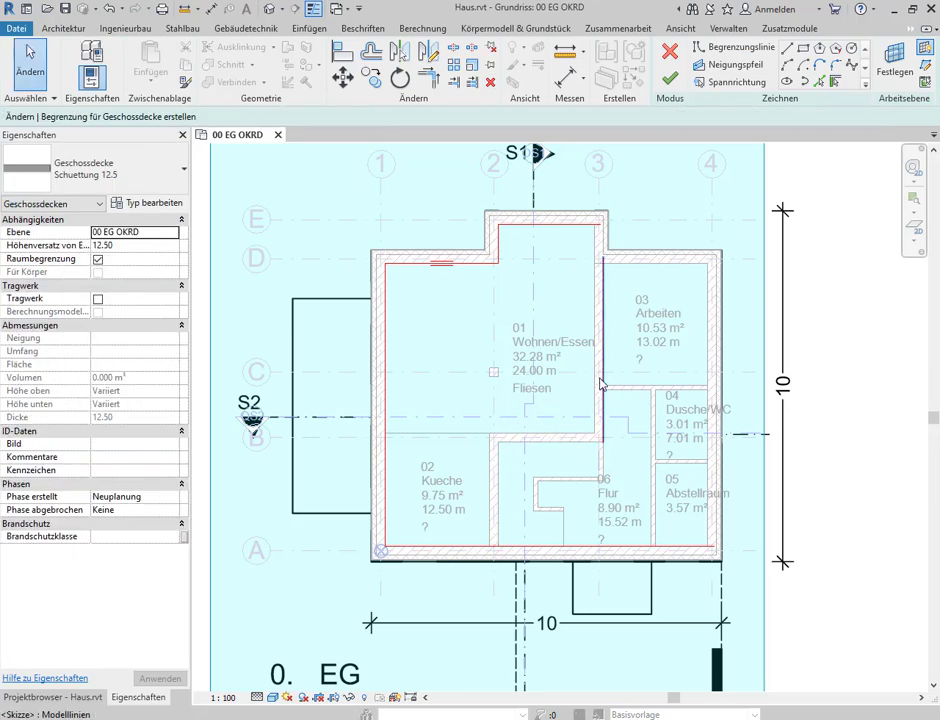
click(602, 382)
key(Escape)
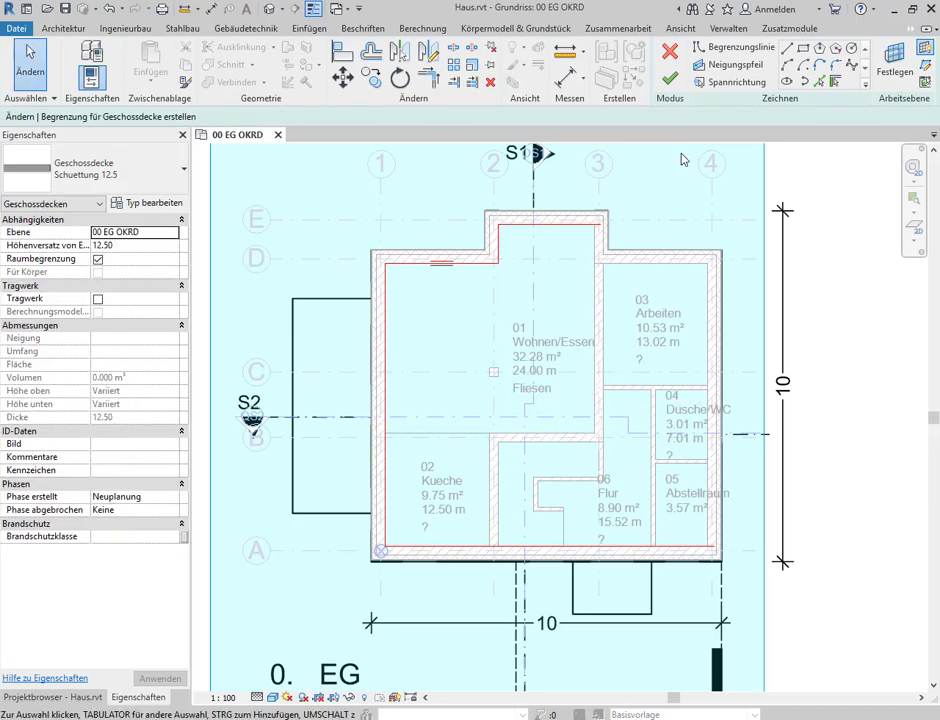
Pick the Wohnen/Essen–Arbeiten, Wohnen/Essen–Flur and Kueche/Flur walls as boundary lines
click(735, 47)
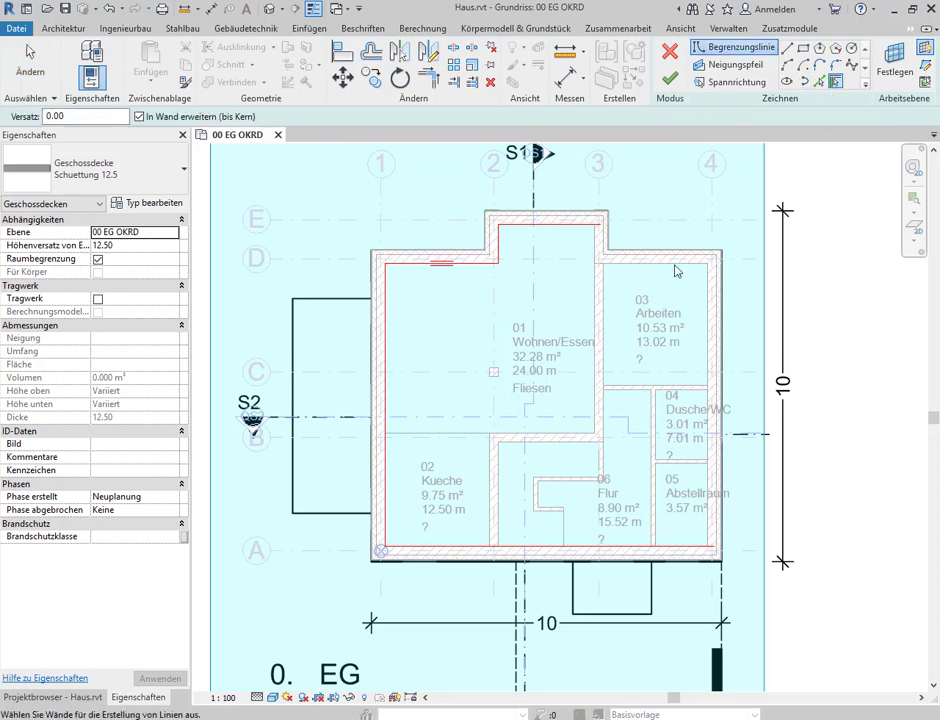
click(592, 340)
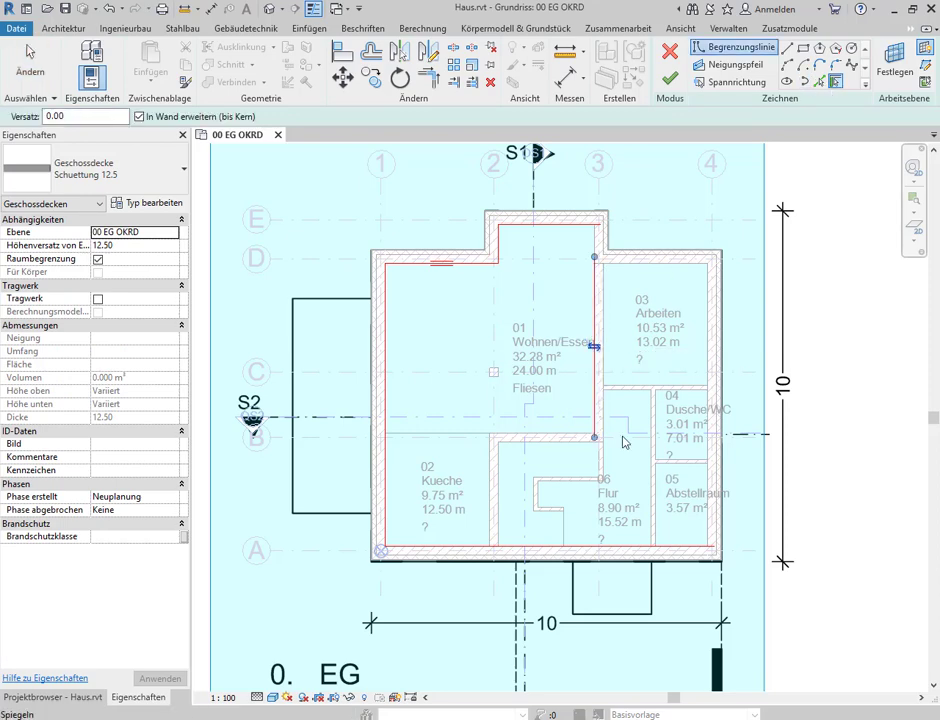
click(556, 435)
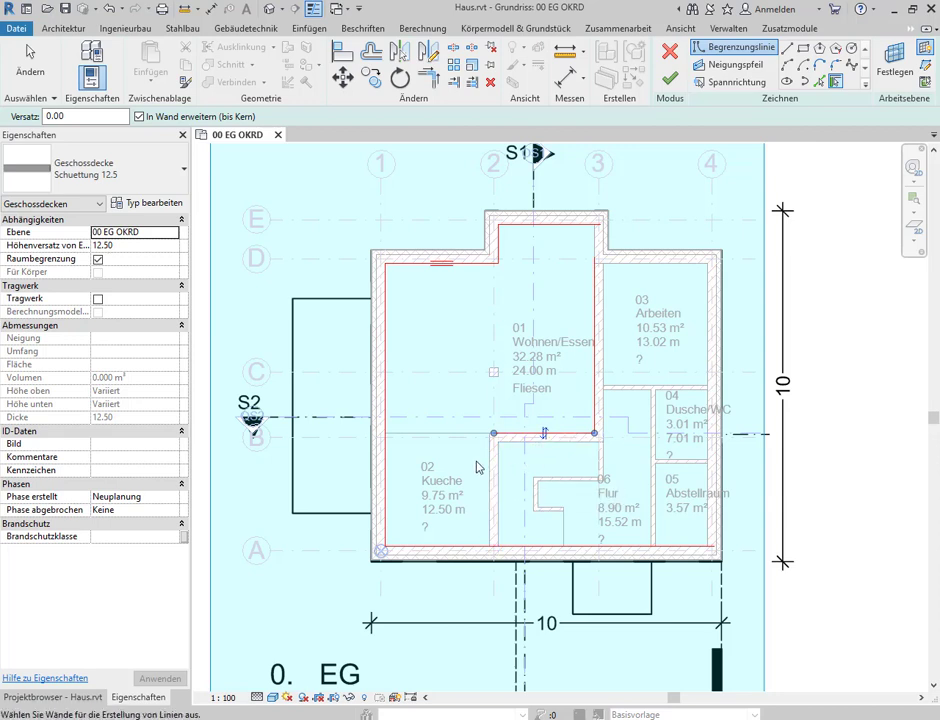
click(487, 495)
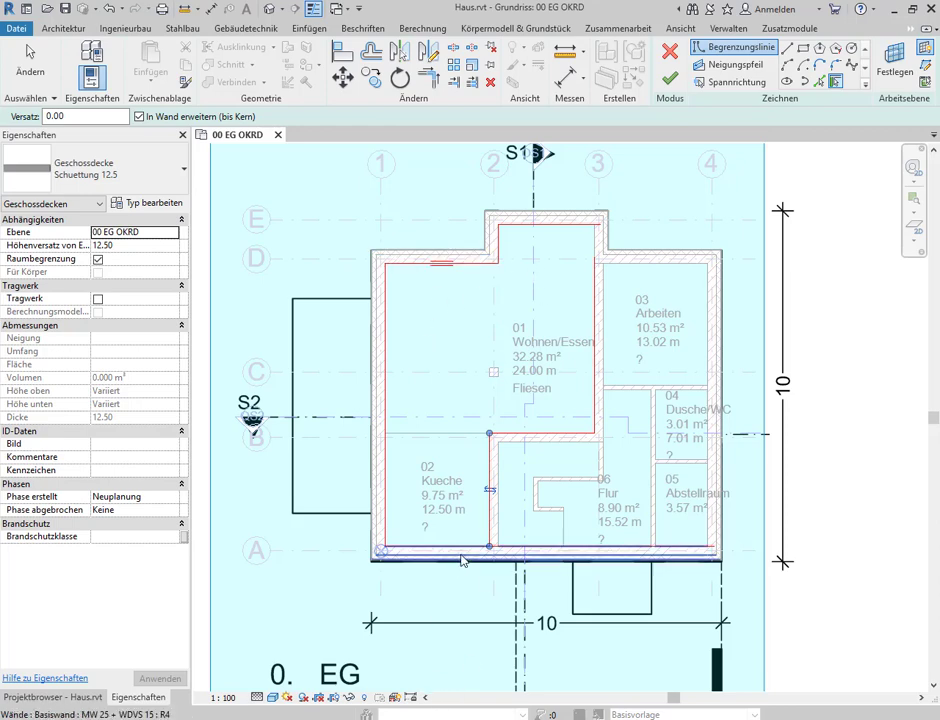
scroll(461, 558, up, 2)
scroll(435, 640, up, 2)
middle_drag(435, 640, 375, 715)
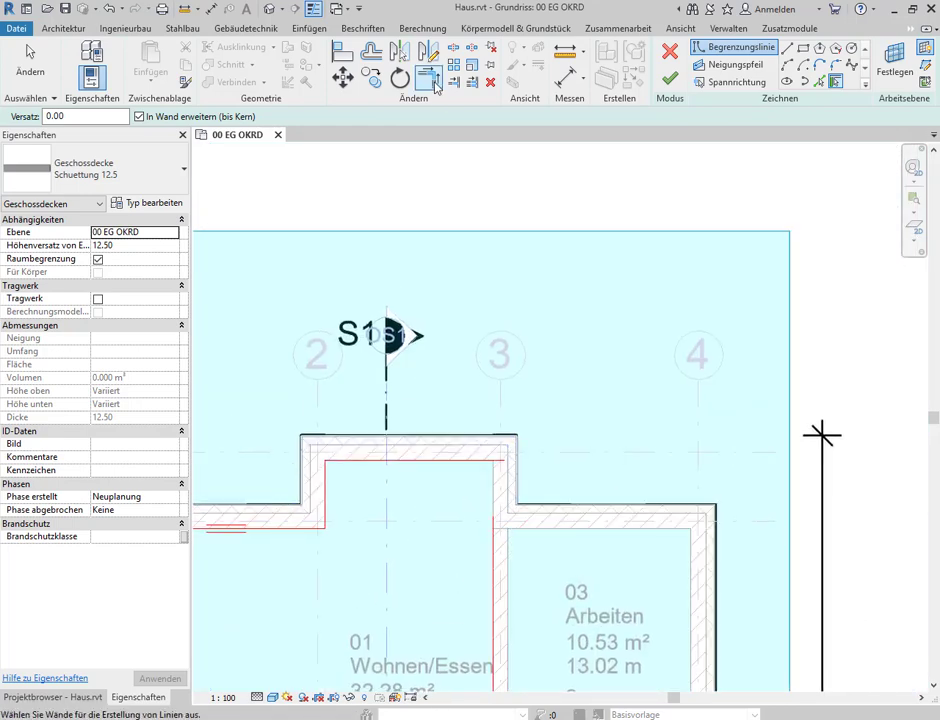
Close the bay's top boundary corner with Trim/Extend to Corner
click(428, 80)
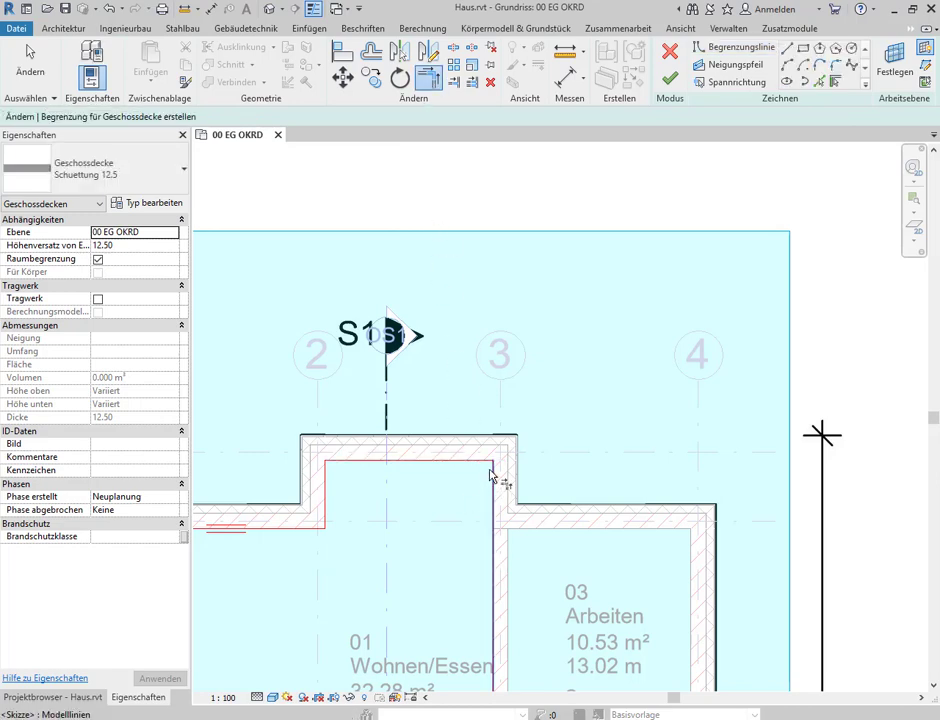
scroll(447, 552, down, 4)
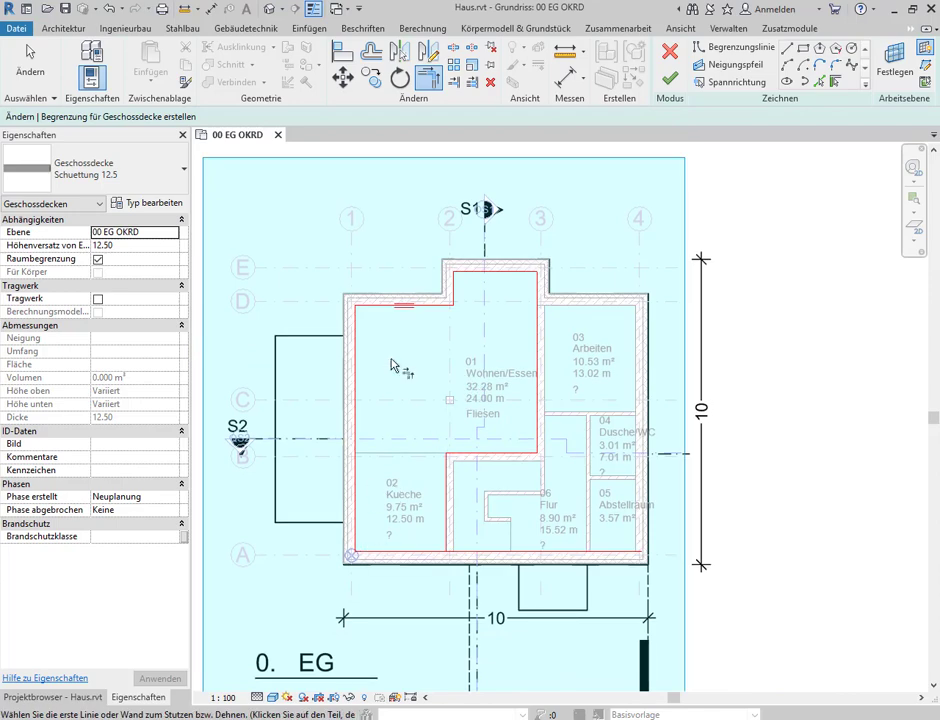
scroll(382, 319, up, 2)
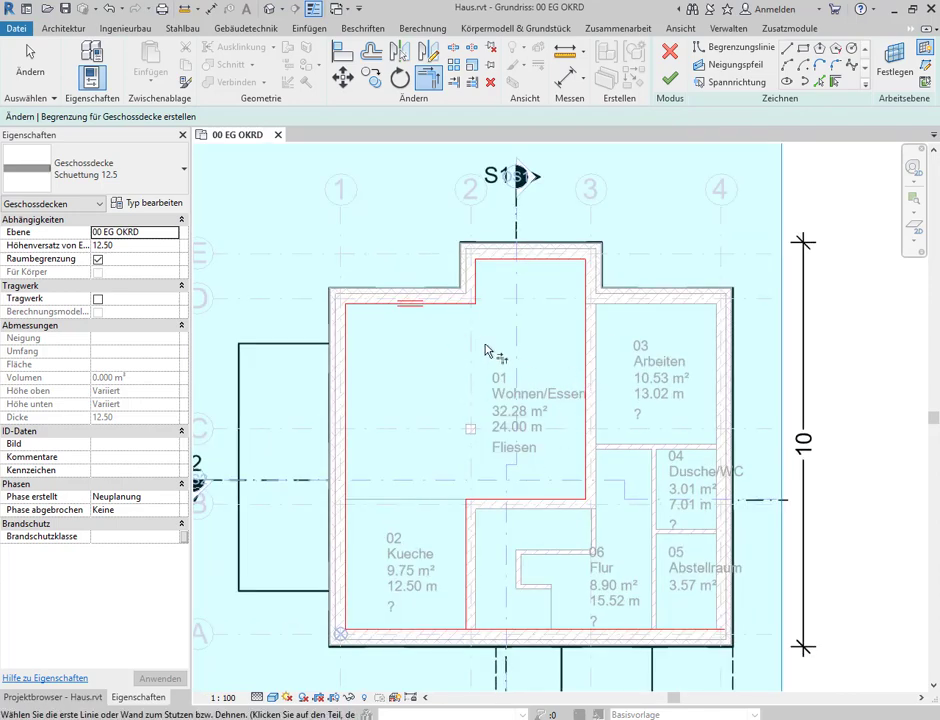
Draw a 25 × 25 rectangular boundary inside Wohnen/Essen by picking two diagonal corners
click(805, 50)
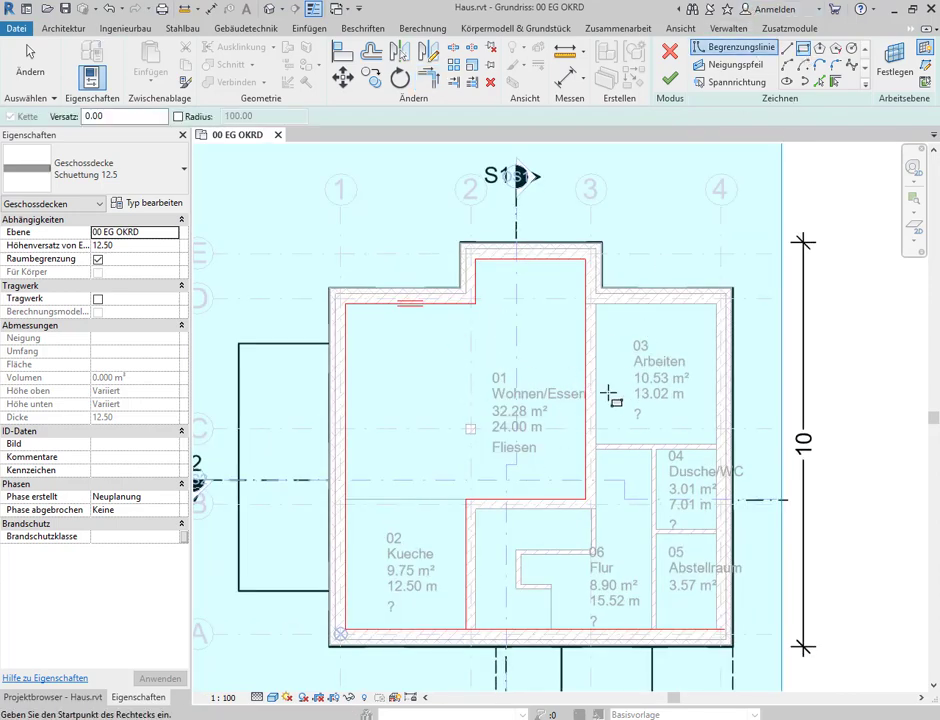
scroll(483, 430, up, 4)
scroll(405, 420, up, 3)
scroll(338, 477, up, 2)
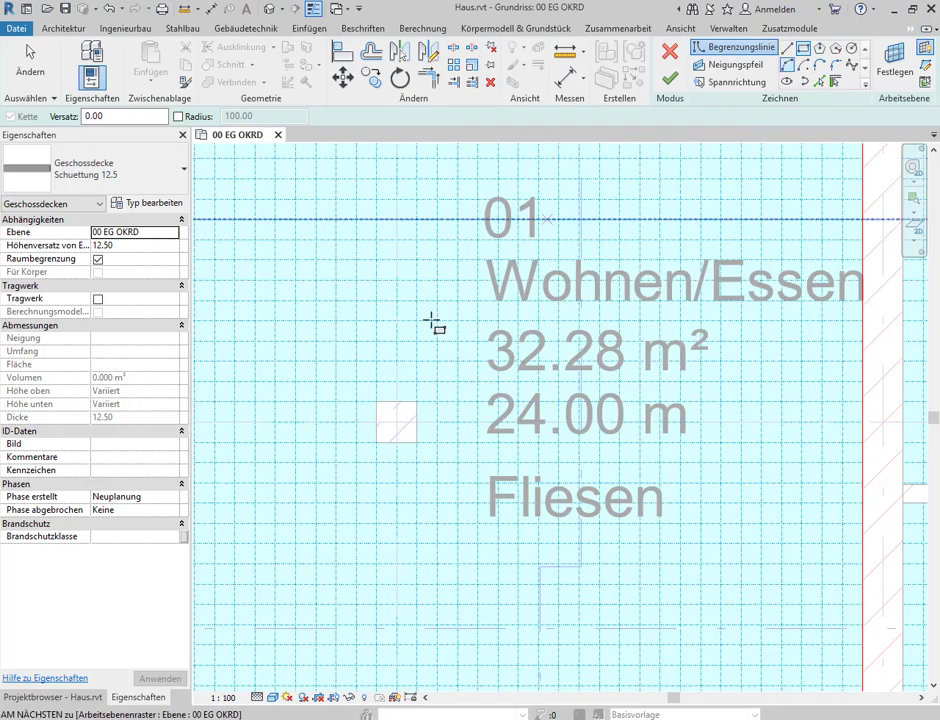
click(377, 403)
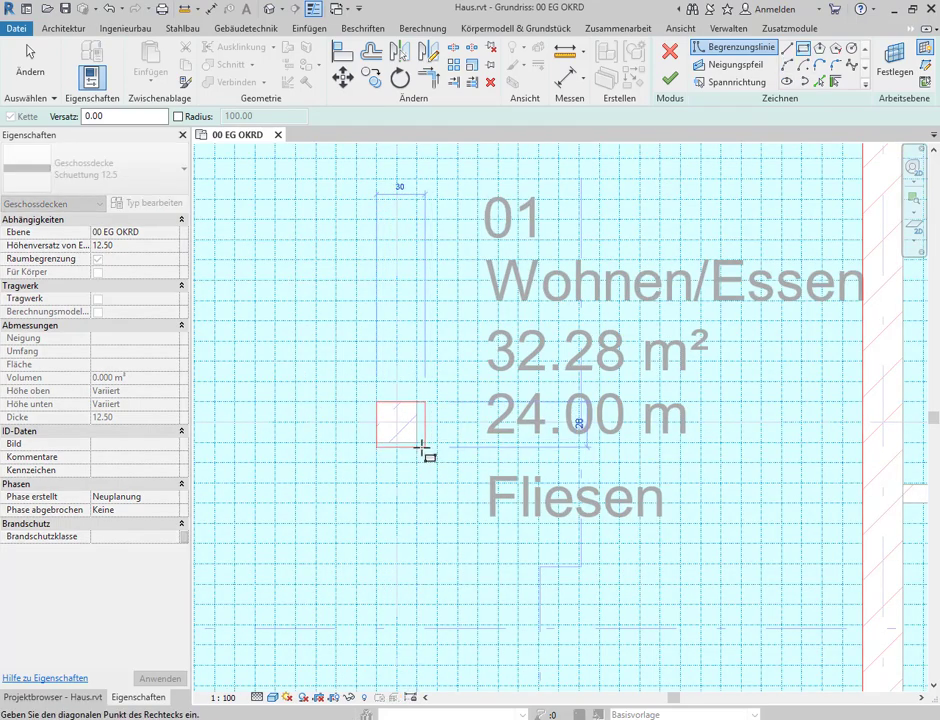
click(417, 442)
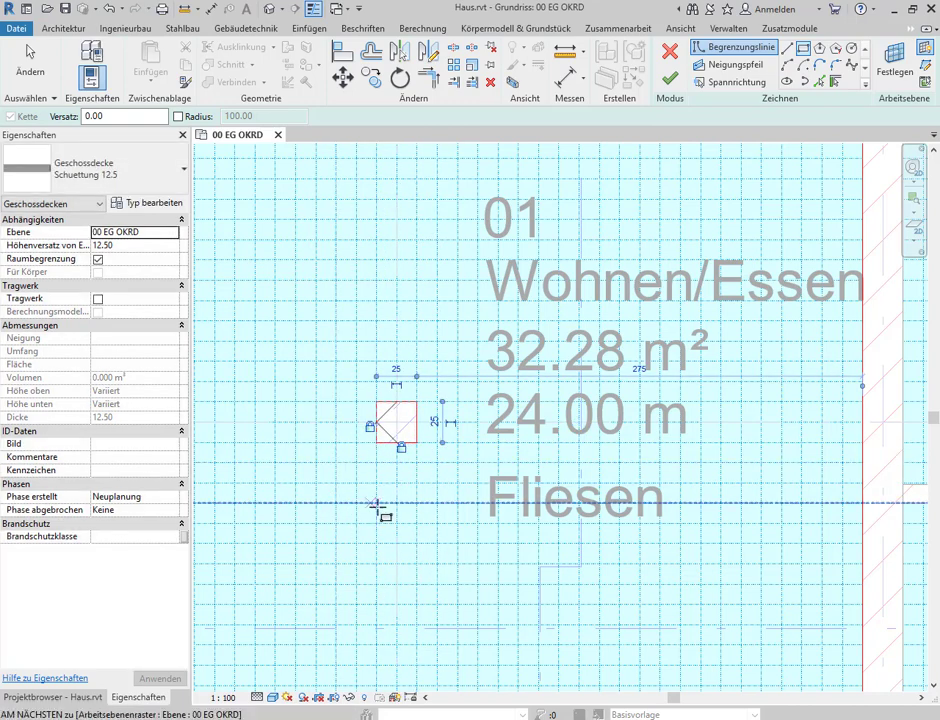
Zoom and pan around the plan to review the whole building outline in the sketch
scroll(378, 505, down, 3)
scroll(313, 440, down, 2)
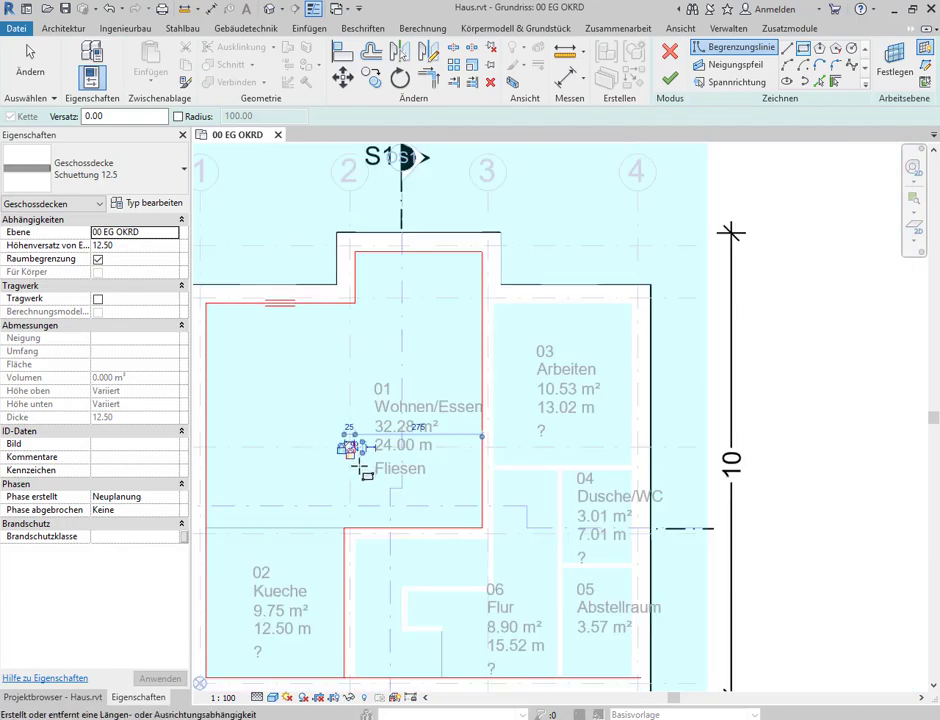
scroll(346, 441, down, 2)
mouse_move(325, 489)
middle_down()
mouse_move(478, 457)
mouse_move(480, 443)
middle_up()
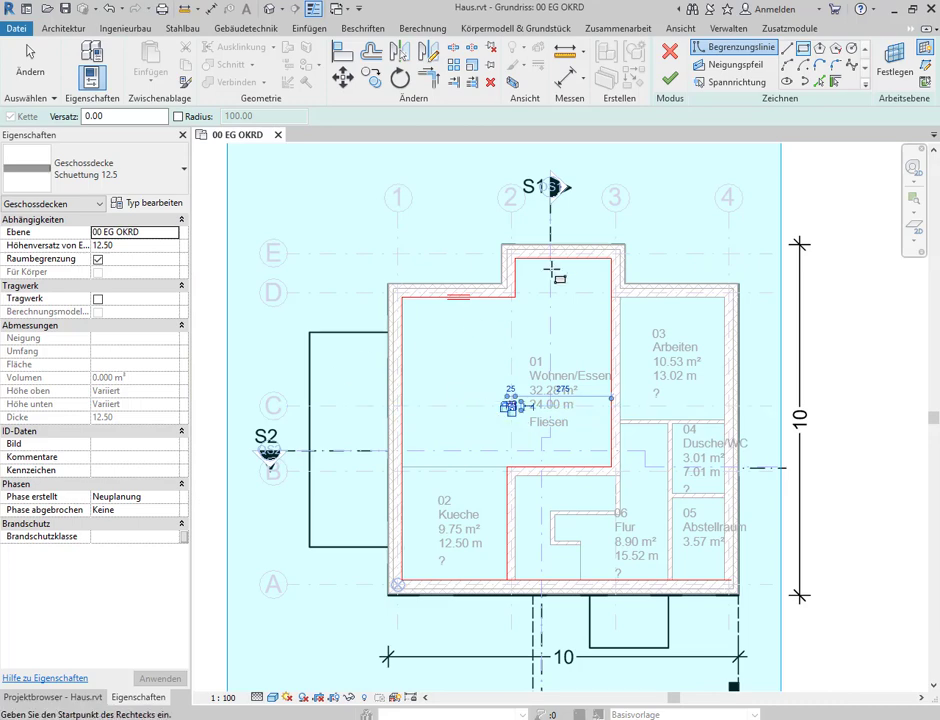
scroll(499, 433, up, 2)
scroll(518, 432, up, 3)
scroll(519, 432, up, 1)
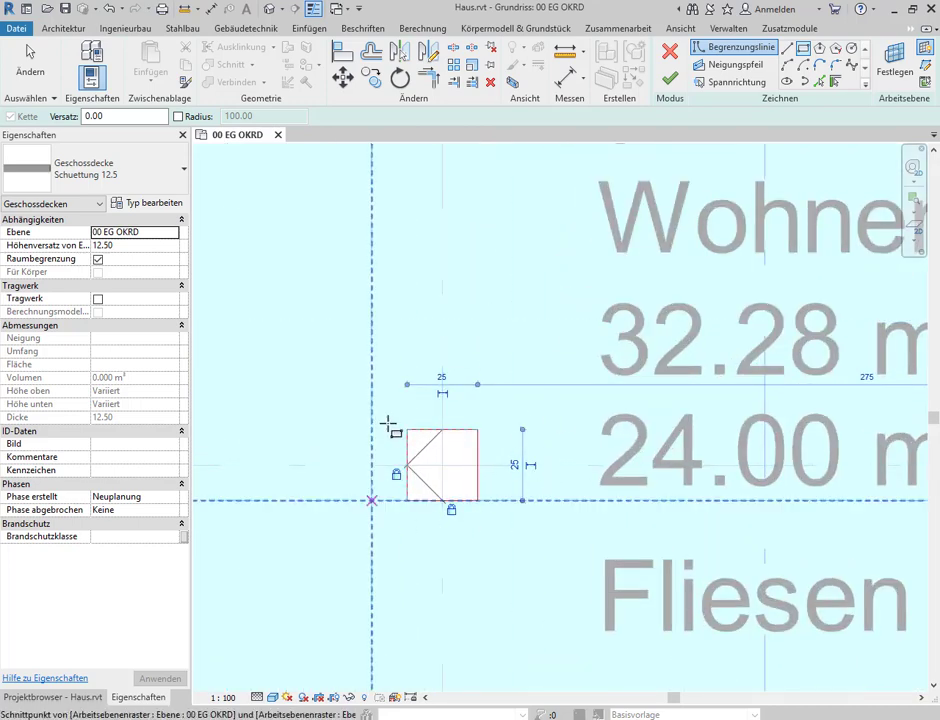
scroll(496, 492, down, 3)
scroll(485, 503, down, 2)
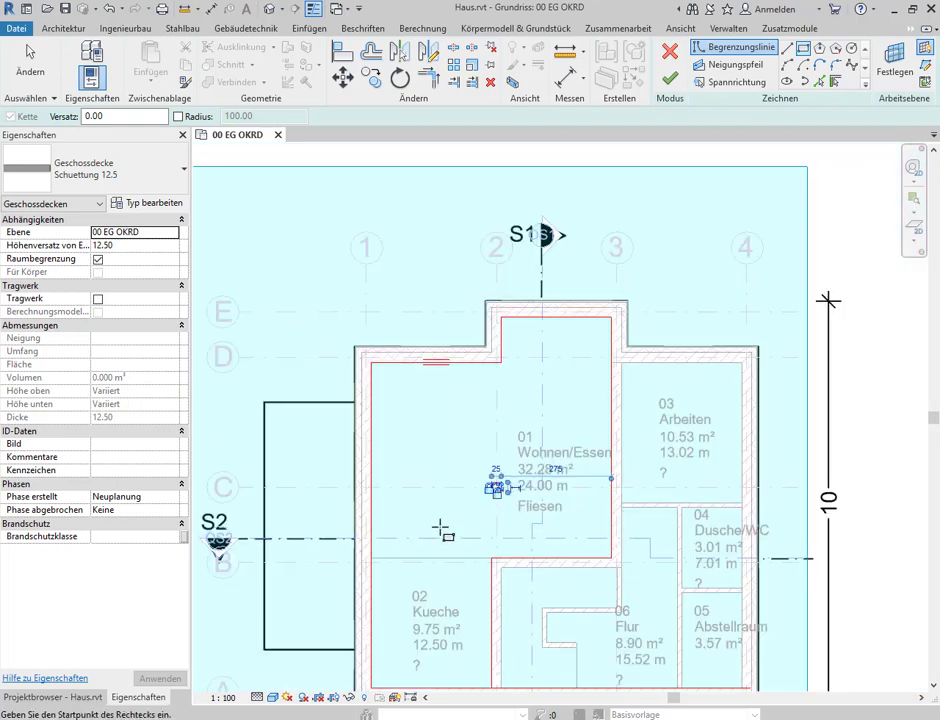
middle_drag(441, 529, 495, 310)
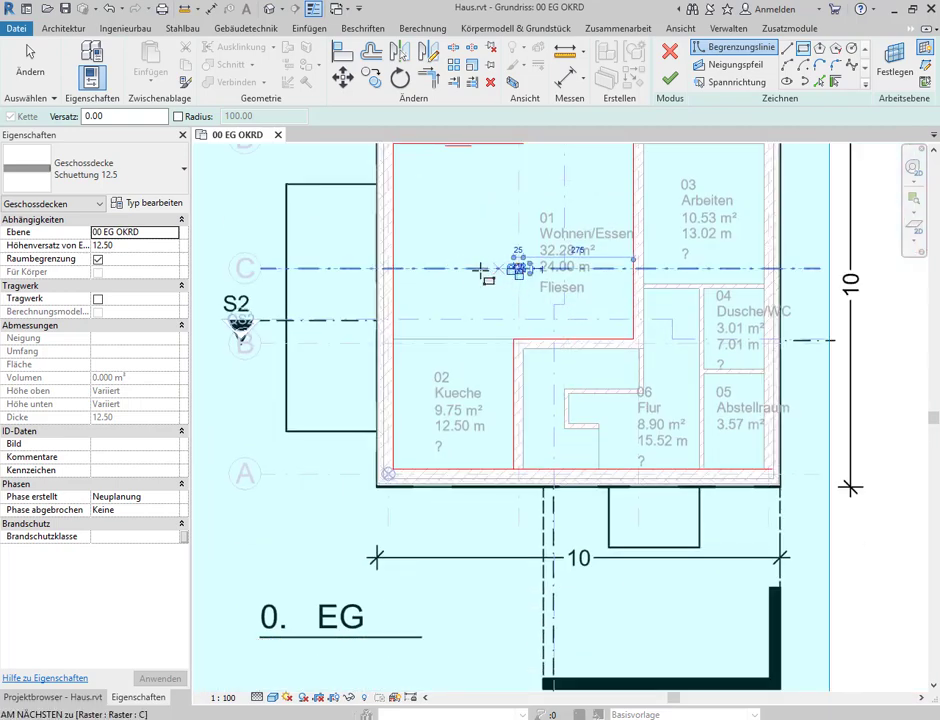
middle_drag(493, 266, 462, 382)
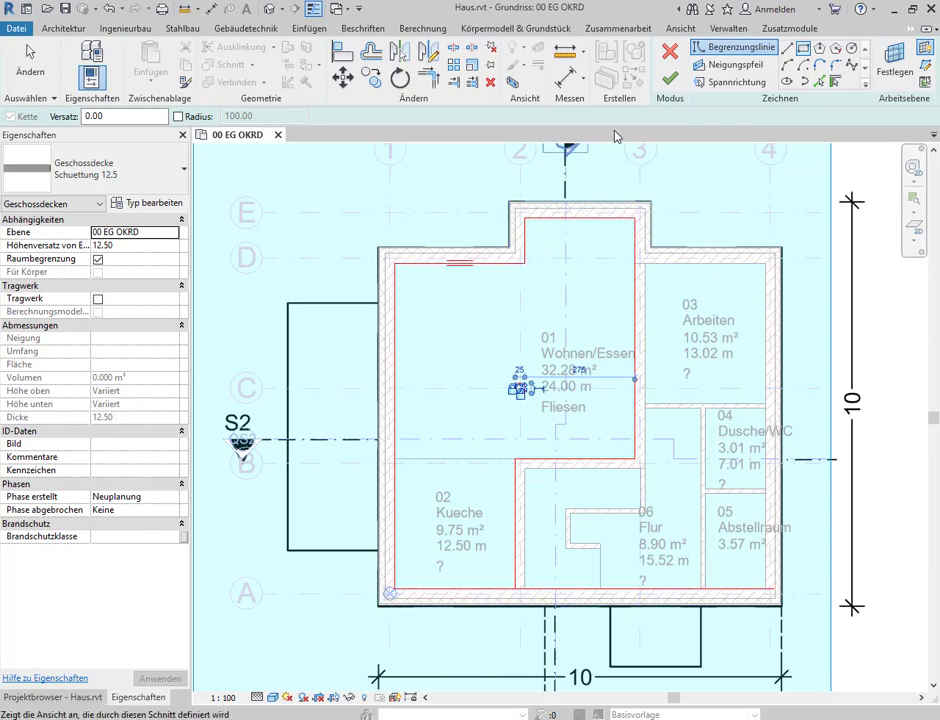
Try to finish the floor sketch, then dismiss the boundary error to keep editing
click(668, 84)
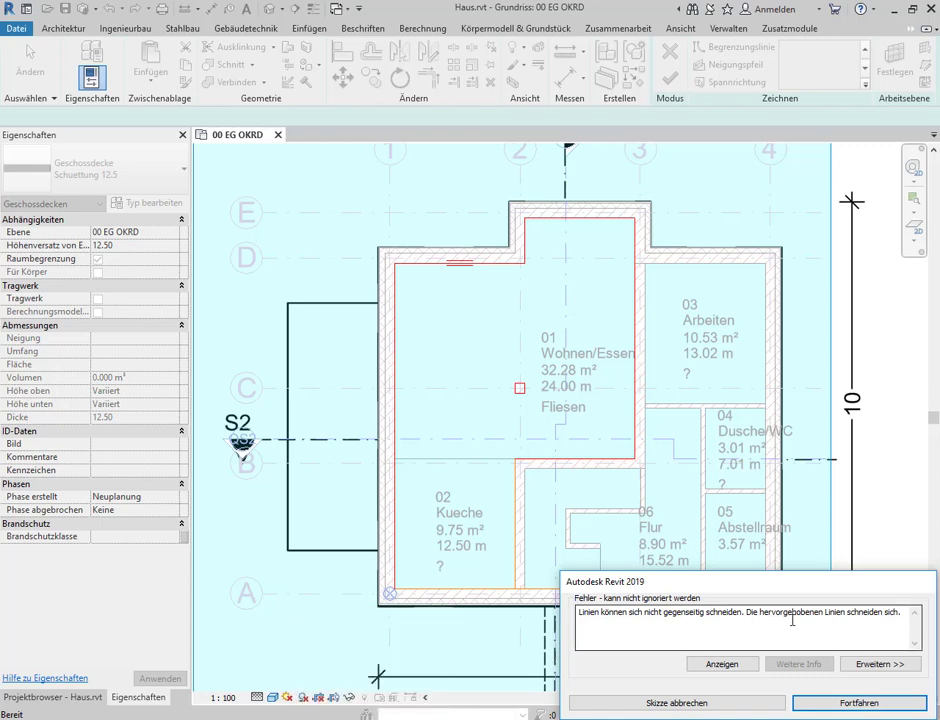
drag(570, 584, 680, 528)
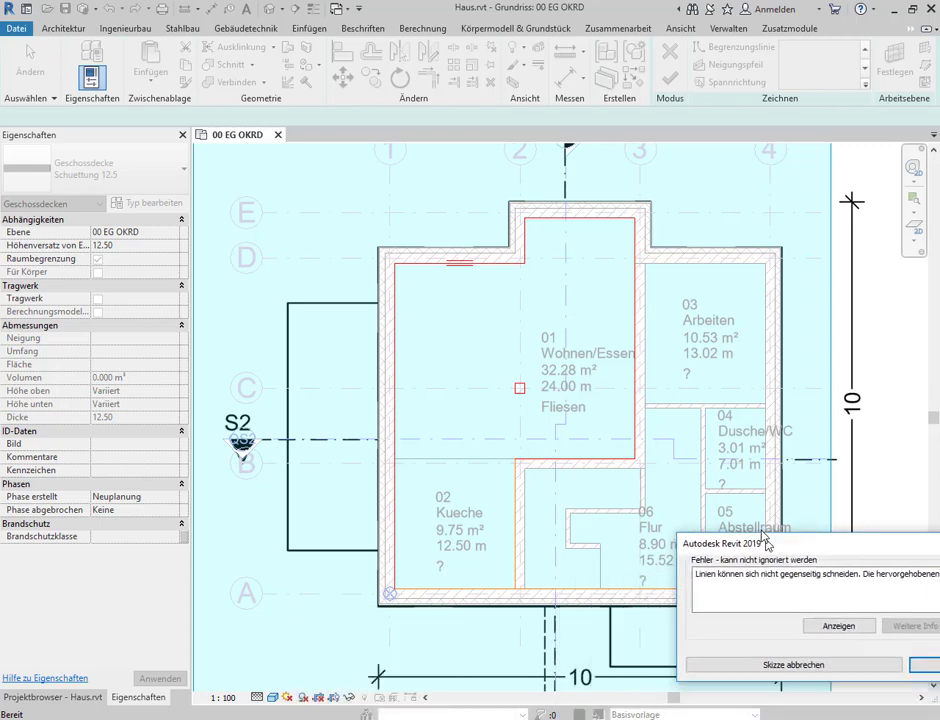
scroll(555, 590, up, 5)
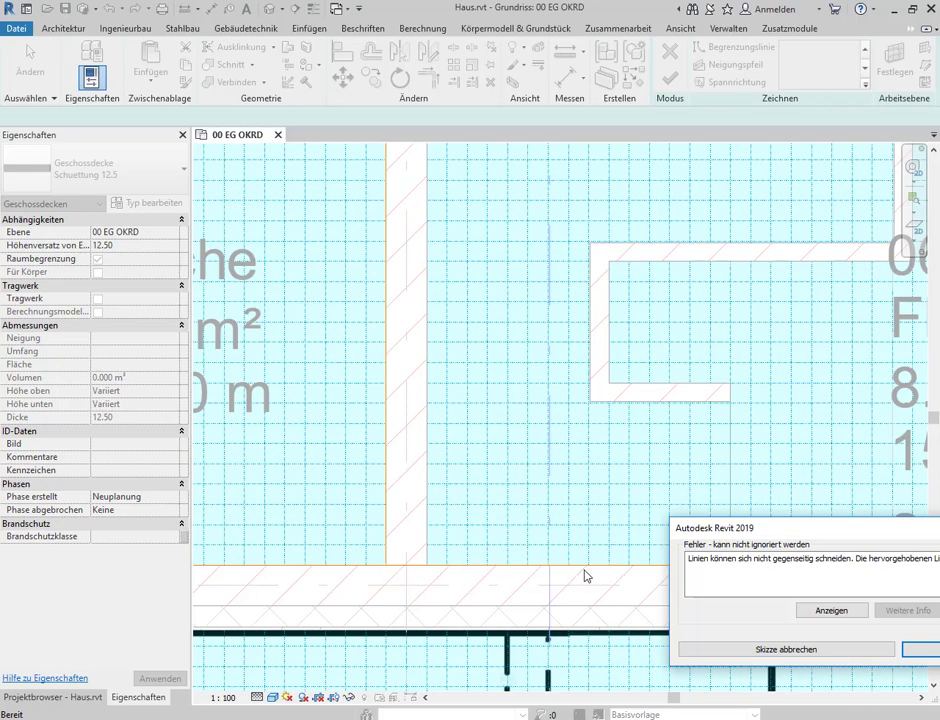
drag(746, 526, 364, 306)
click(605, 432)
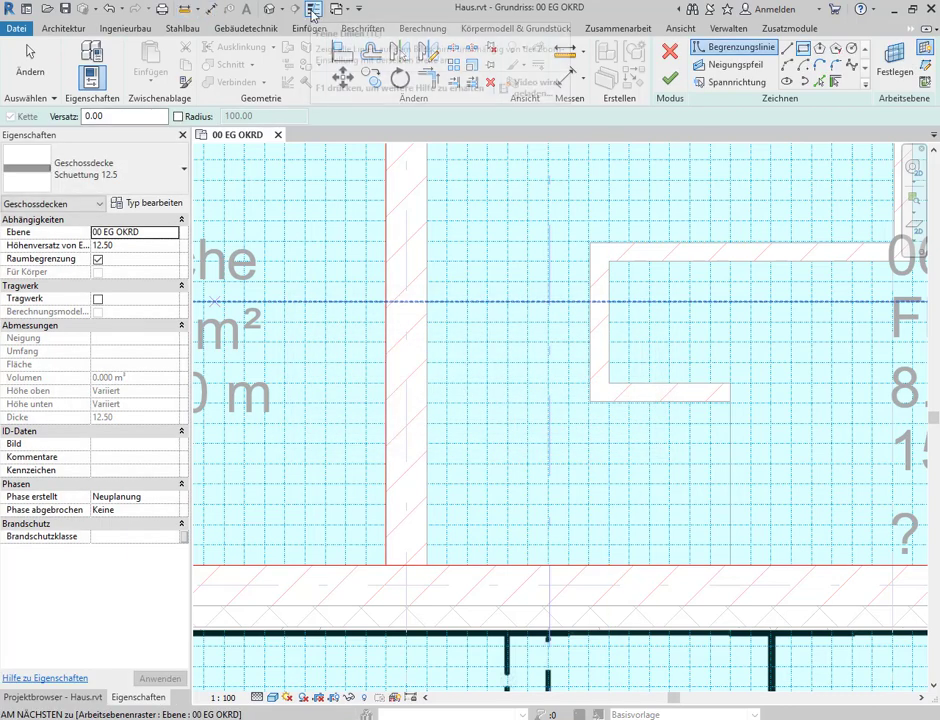
Turn off Thin Lines so lines show at full line weight
click(185, 10)
scroll(493, 628, down, 1)
scroll(420, 571, down, 2)
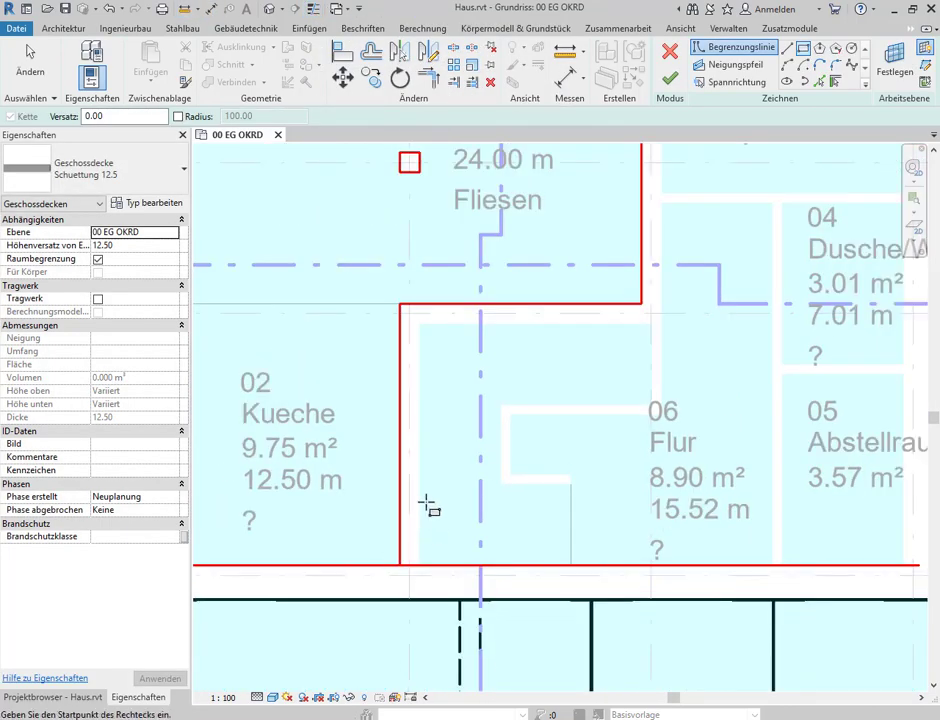
scroll(426, 504, down, 2)
scroll(405, 556, down, 2)
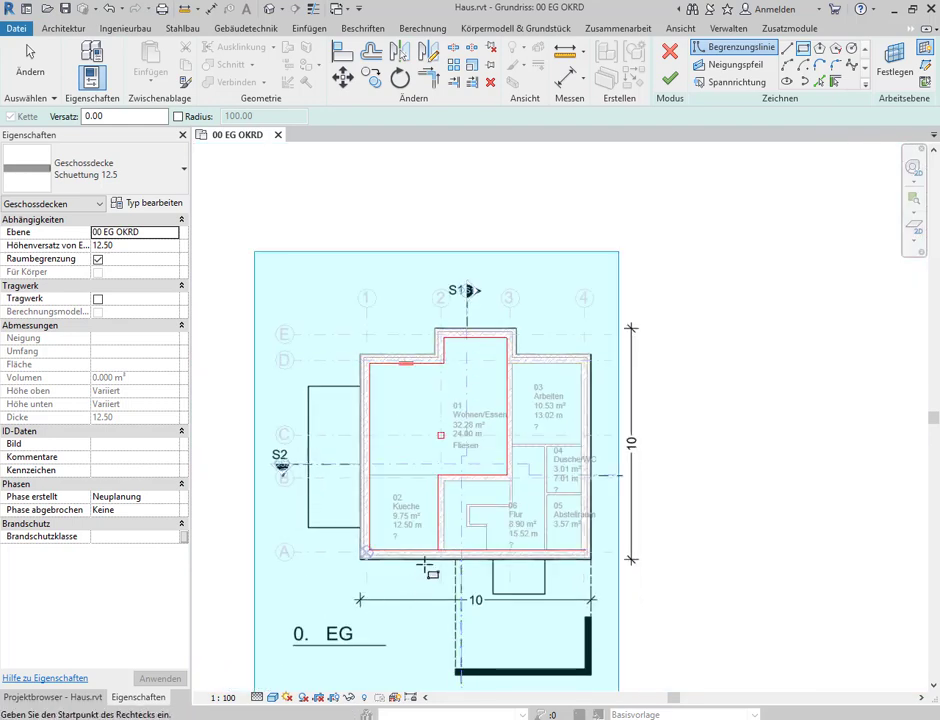
scroll(438, 556, up, 5)
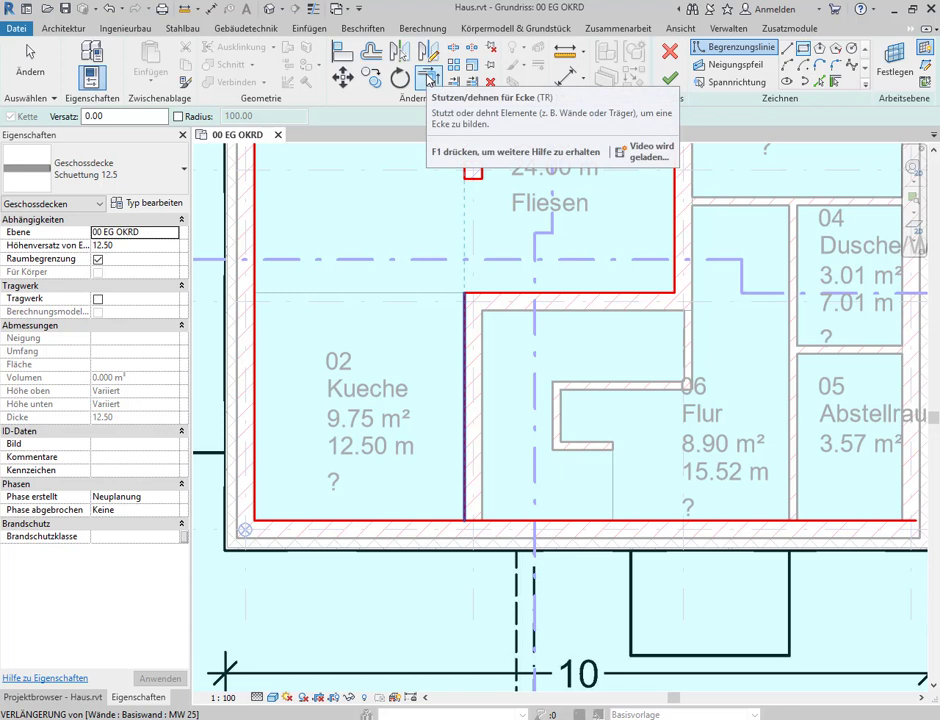
Trim the bottom boundary line to a corner with the Kueche/Flur line
click(428, 80)
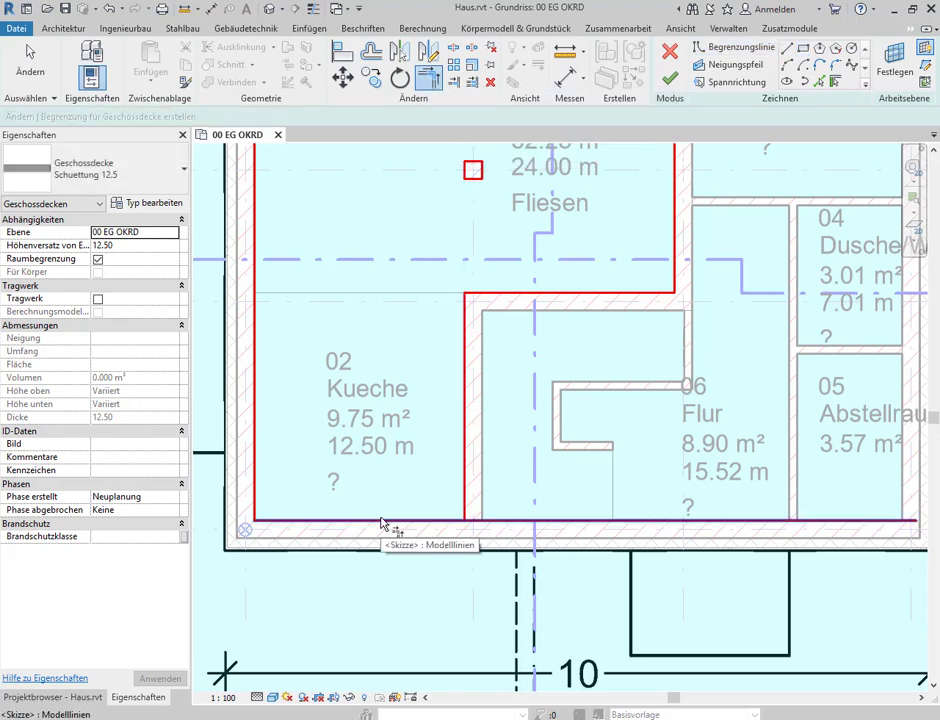
click(378, 522)
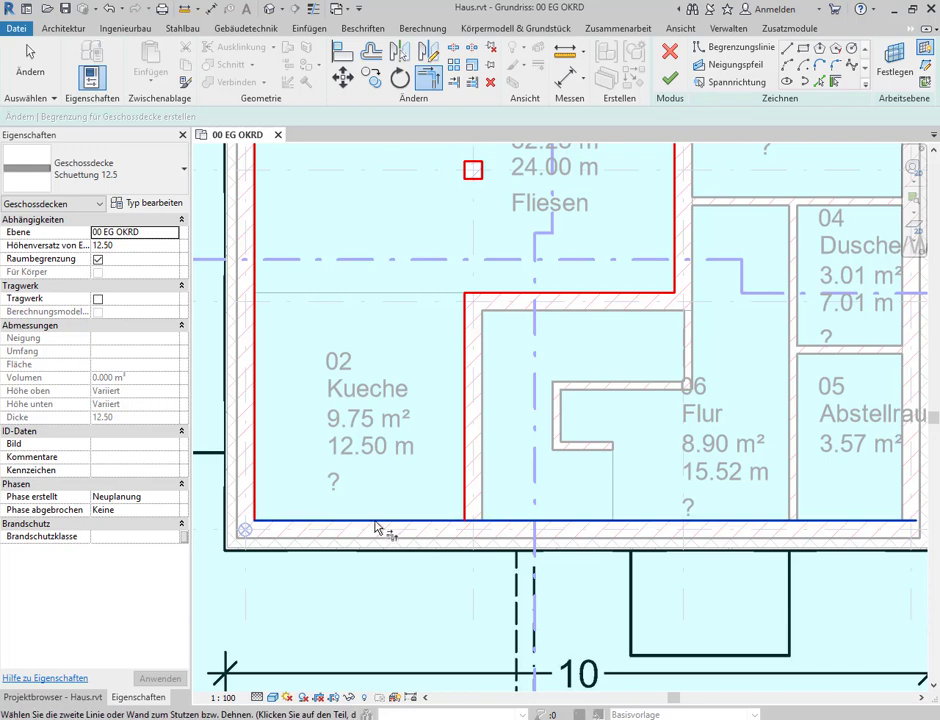
click(465, 455)
scroll(660, 535, down, 3)
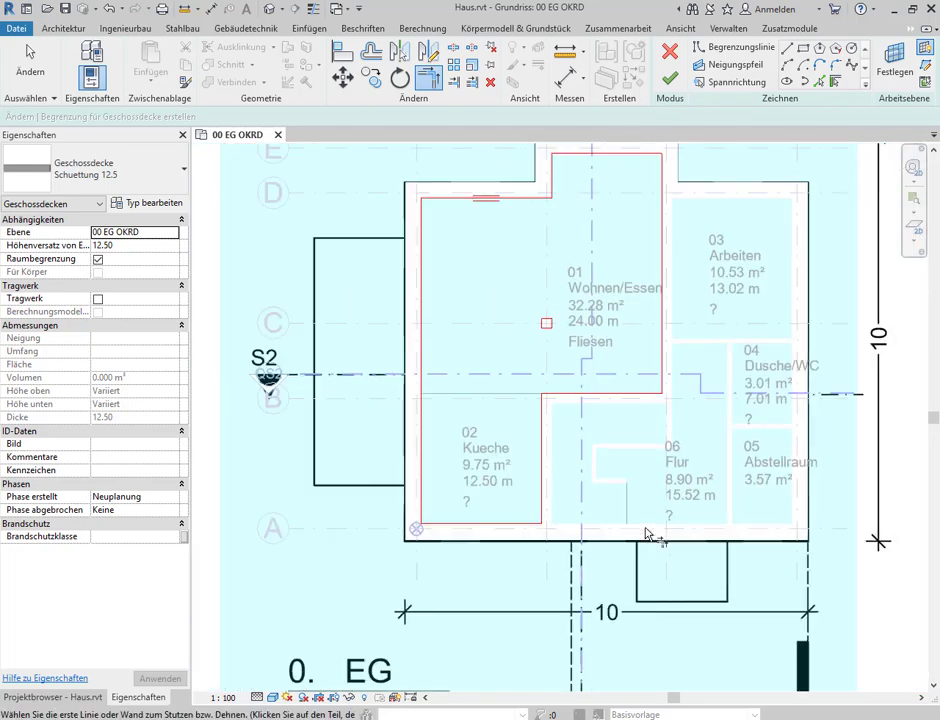
Finish the Schuettung 12.5 floor, declining wall attachment and overlap cutting
click(670, 80)
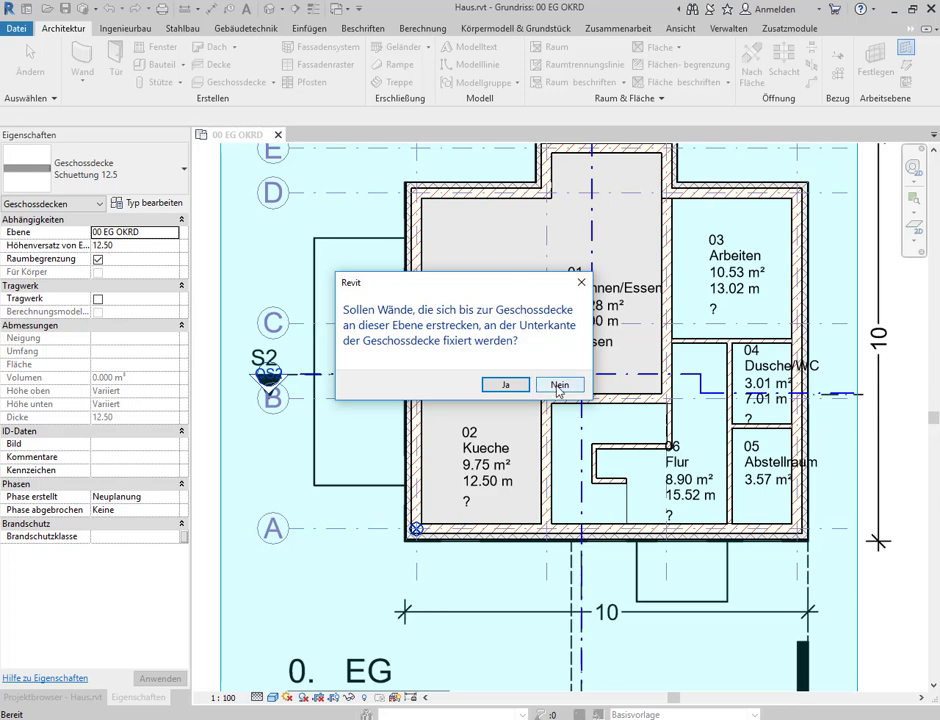
click(558, 387)
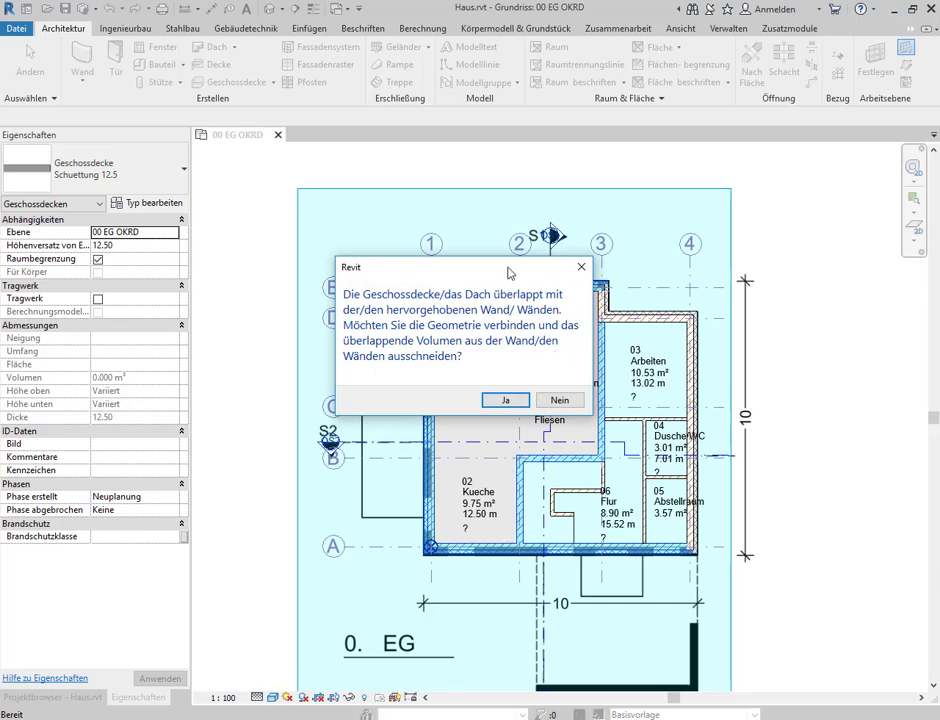
drag(510, 273, 824, 235)
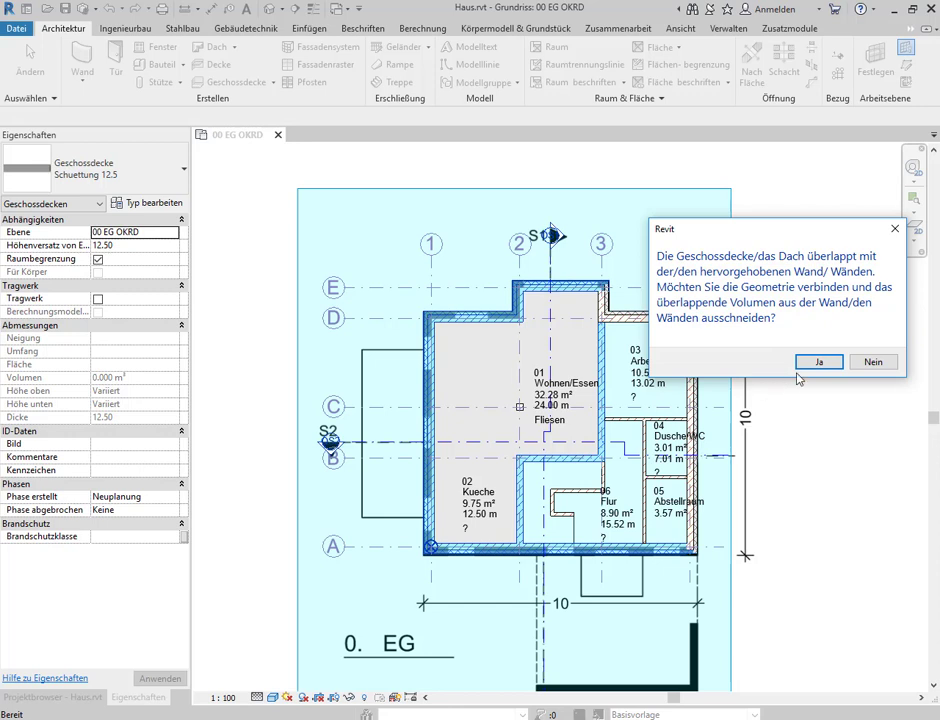
click(873, 362)
scroll(511, 397, up, 2)
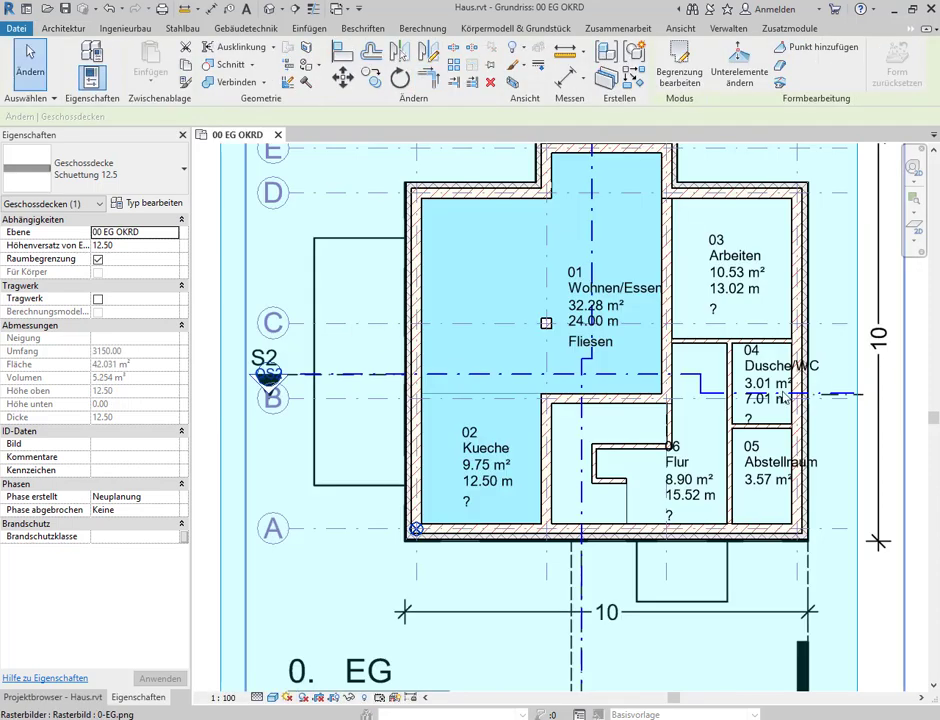
middle_drag(525, 381, 434, 481)
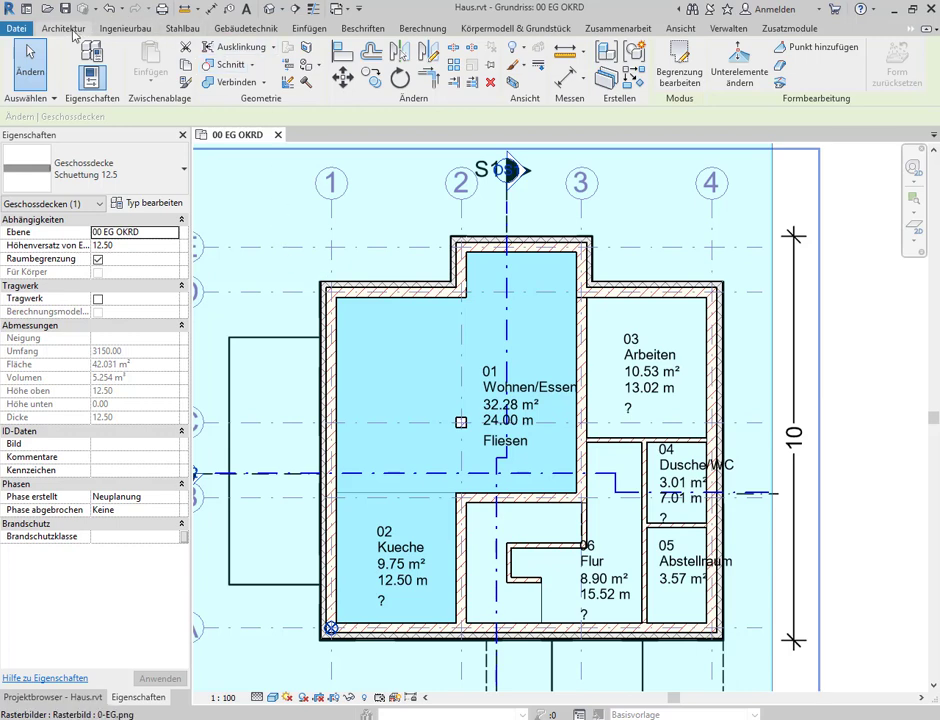
Check the Geschossdecke dropdown on the Architektur tab, deselect the floor, and show the Project Browser
click(73, 31)
click(273, 82)
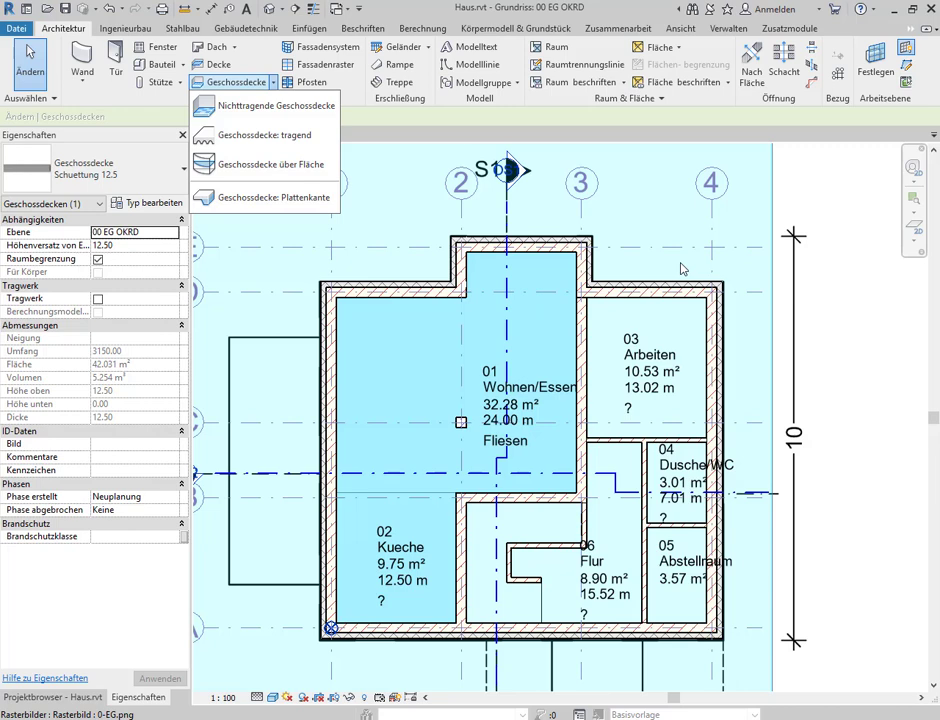
click(520, 324)
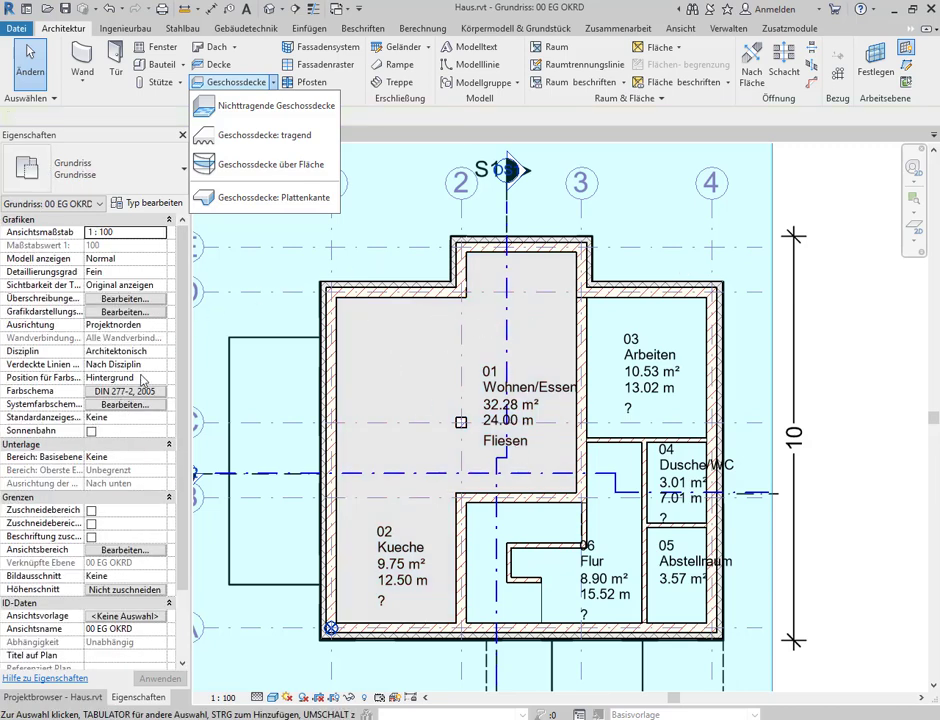
scroll(243, 420, down, 2)
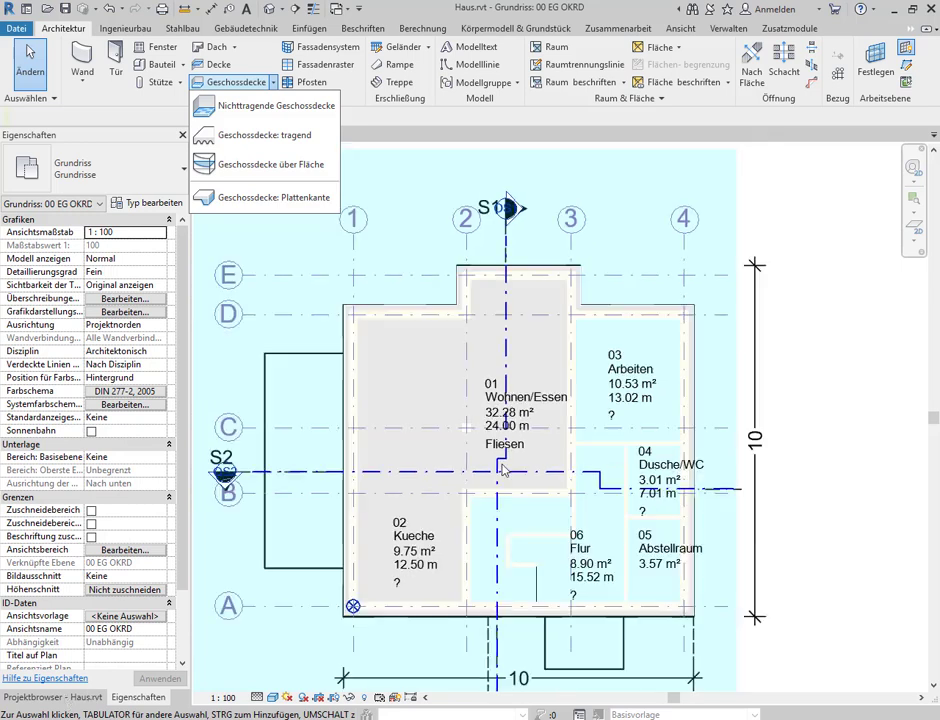
scroll(243, 420, down, 2)
scroll(255, 450, up, 5)
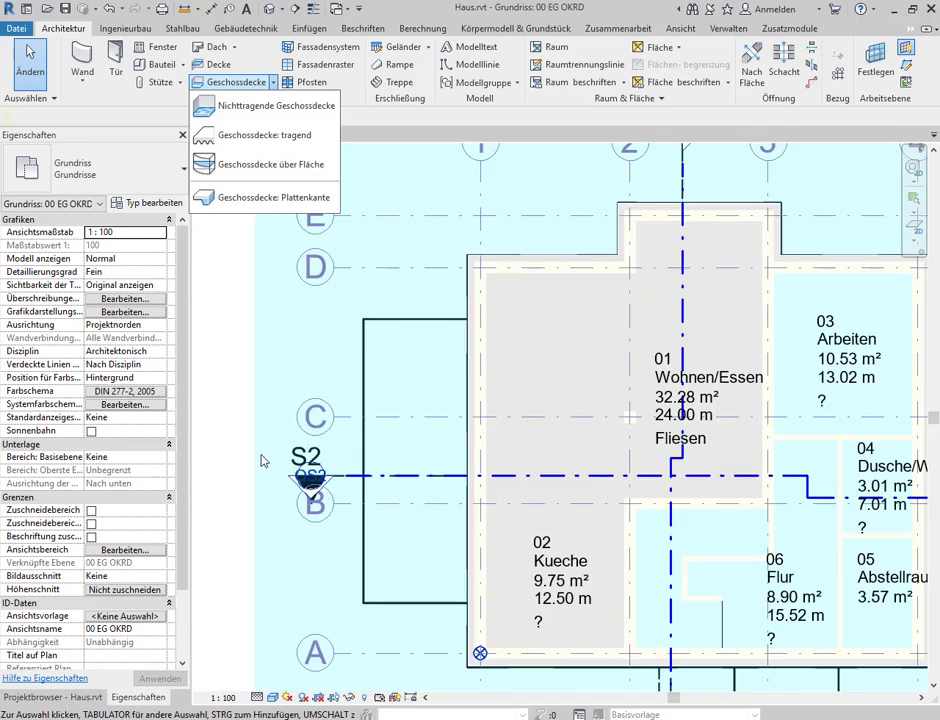
click(50, 696)
Open section QS2 and select the ground-floor slab
double_click(57, 466)
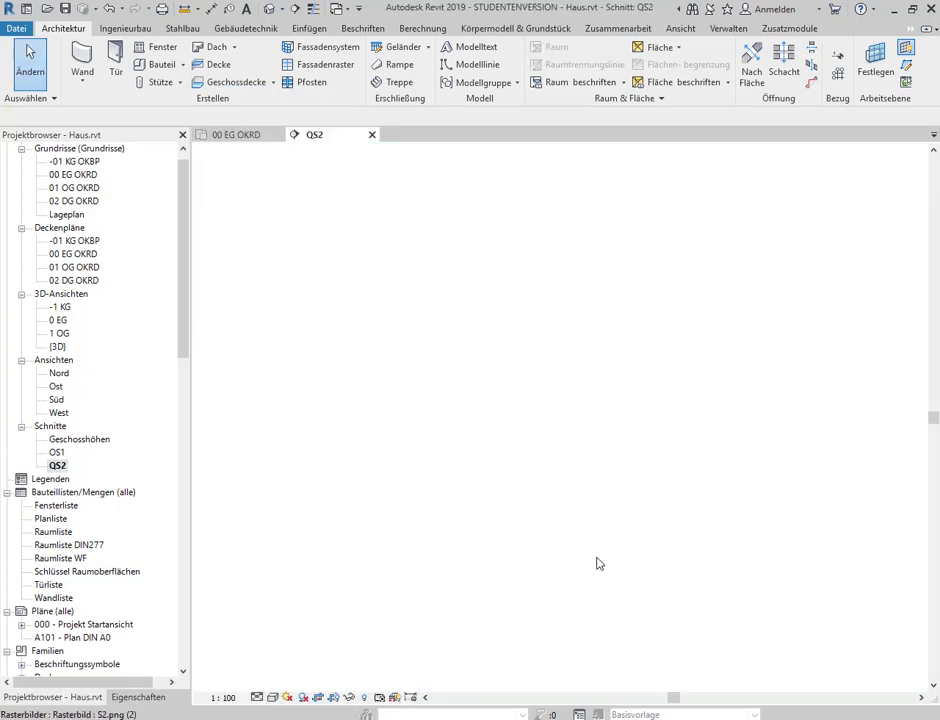
scroll(541, 507, up, 4)
scroll(541, 507, up, 2)
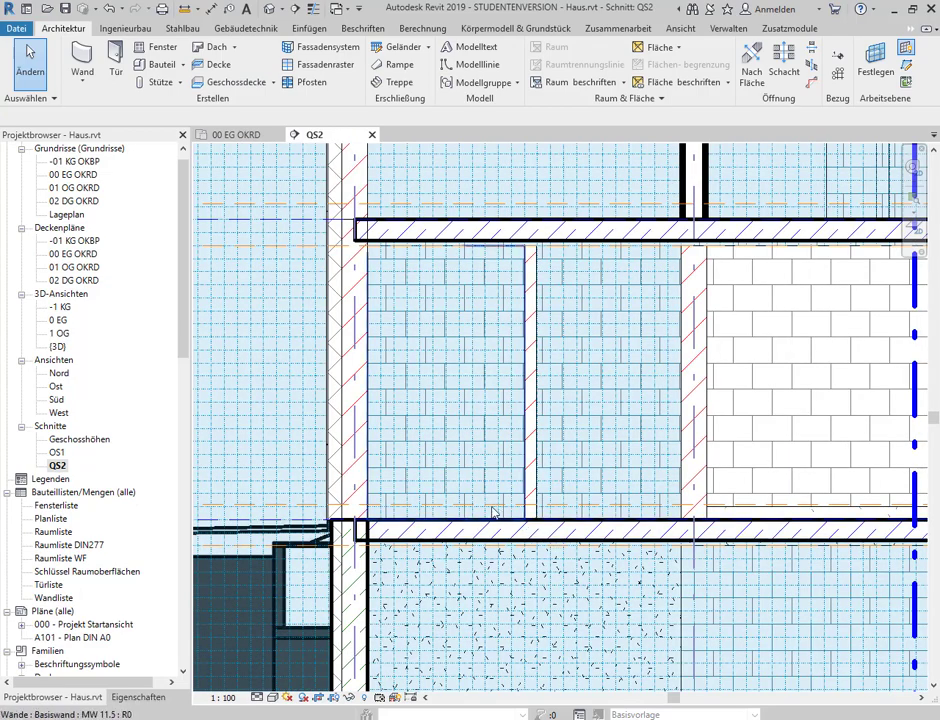
scroll(462, 510, down, 2)
scroll(462, 510, down, 4)
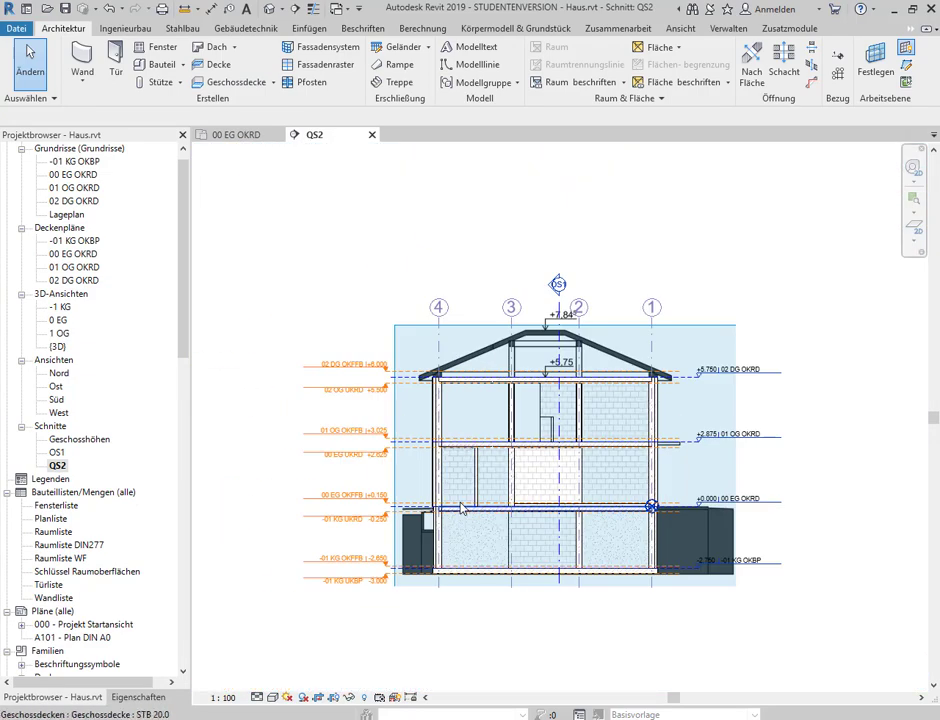
scroll(568, 393, up, 3)
scroll(552, 409, up, 1)
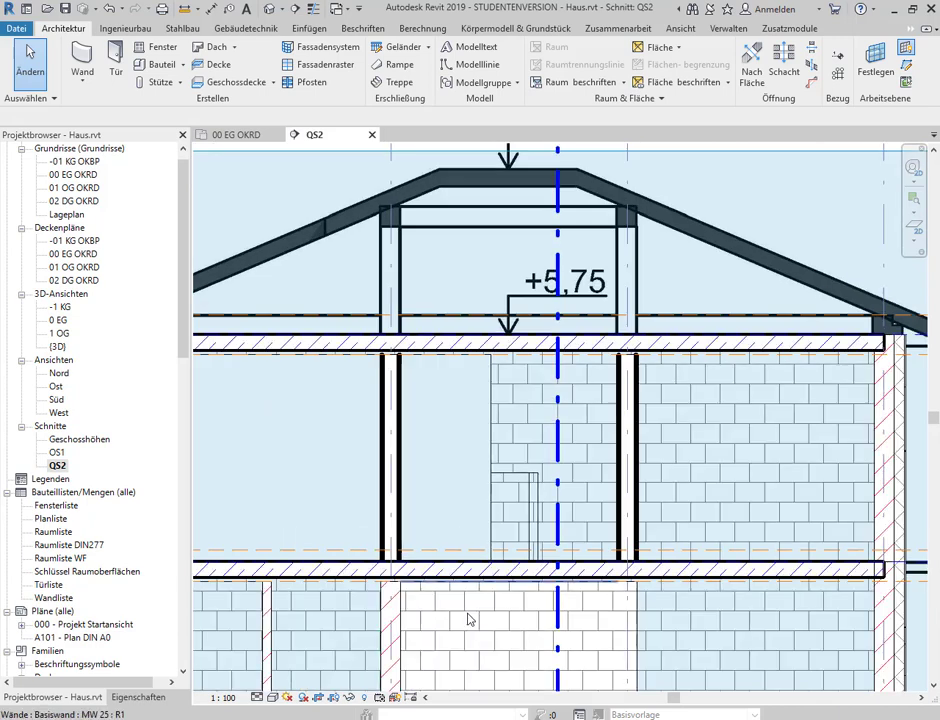
scroll(470, 619, down, 2)
middle_drag(451, 682, 485, 362)
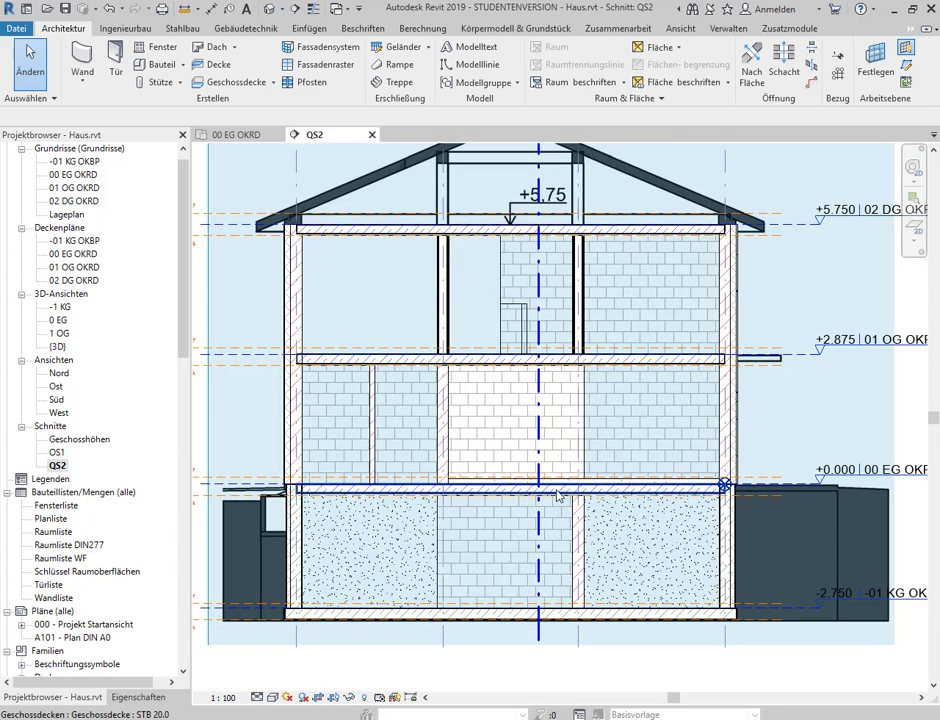
click(609, 484)
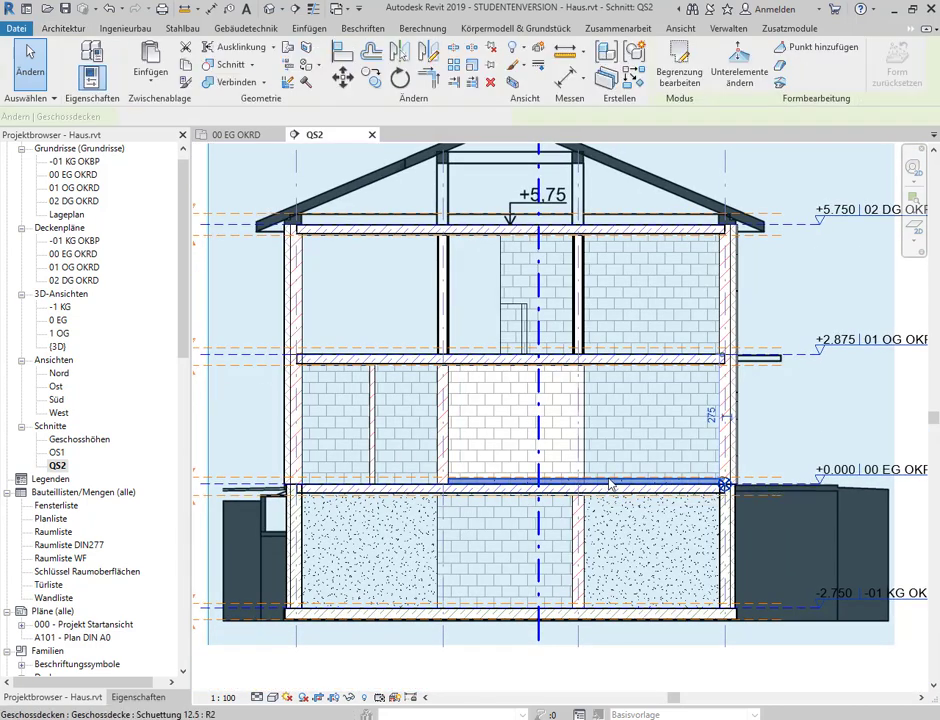
scroll(688, 482, up, 2)
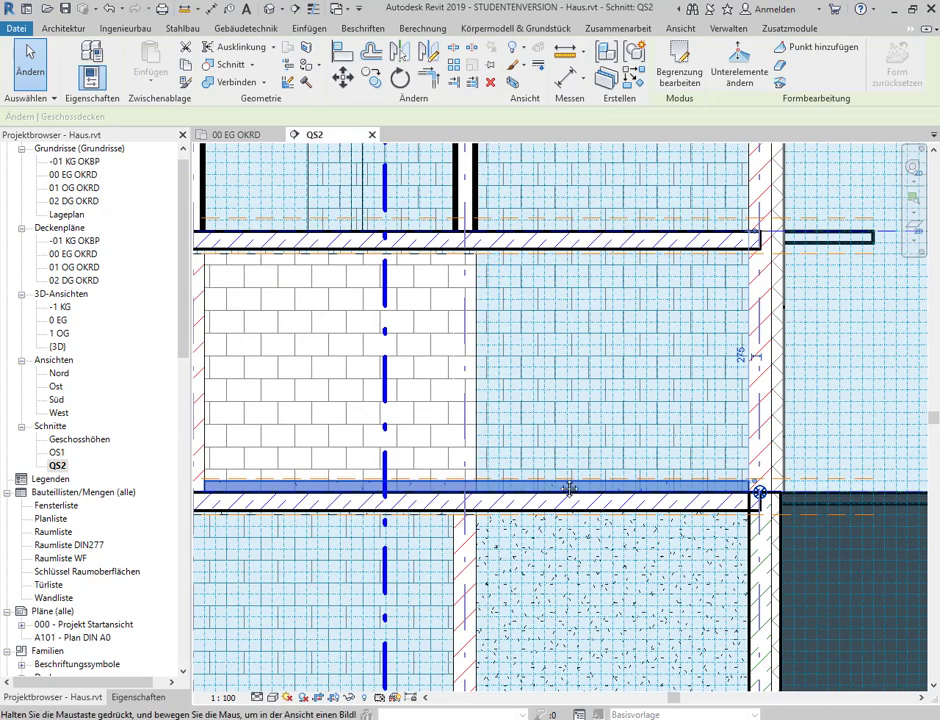
middle_drag(563, 485, 445, 491)
scroll(592, 495, up, 3)
scroll(637, 500, up, 1)
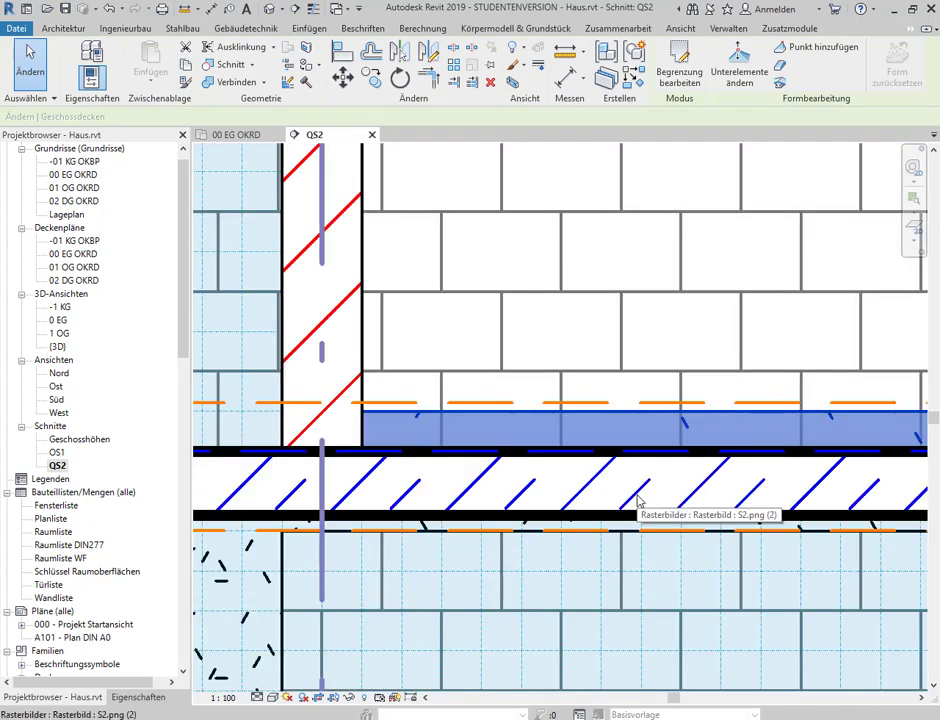
scroll(531, 443, down, 2)
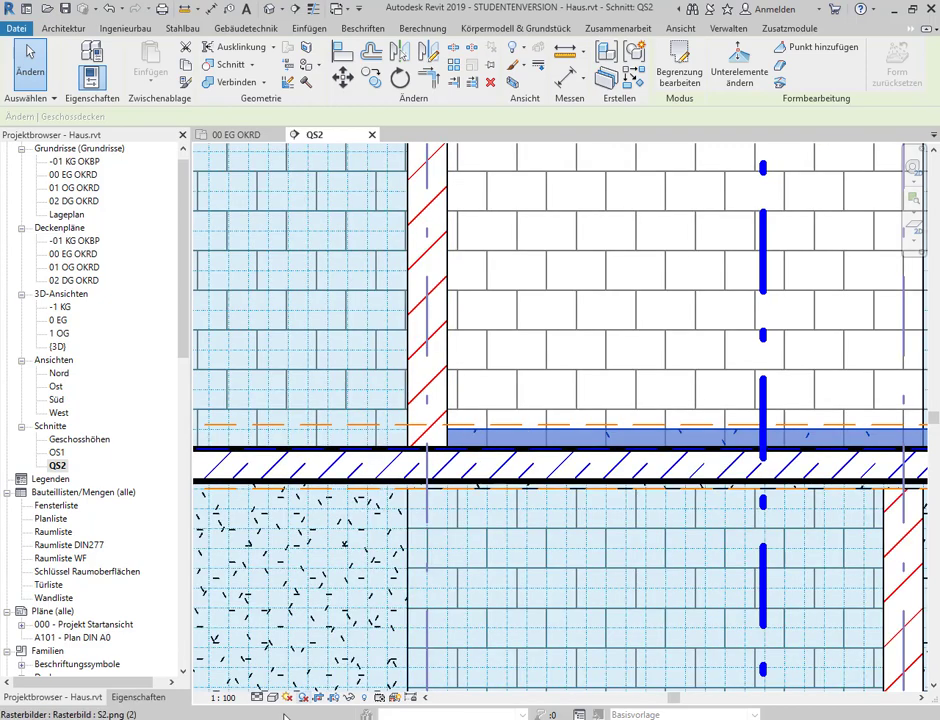
Set the section scale to 1:50 and select the Schuettung floor to show its properties
click(222, 697)
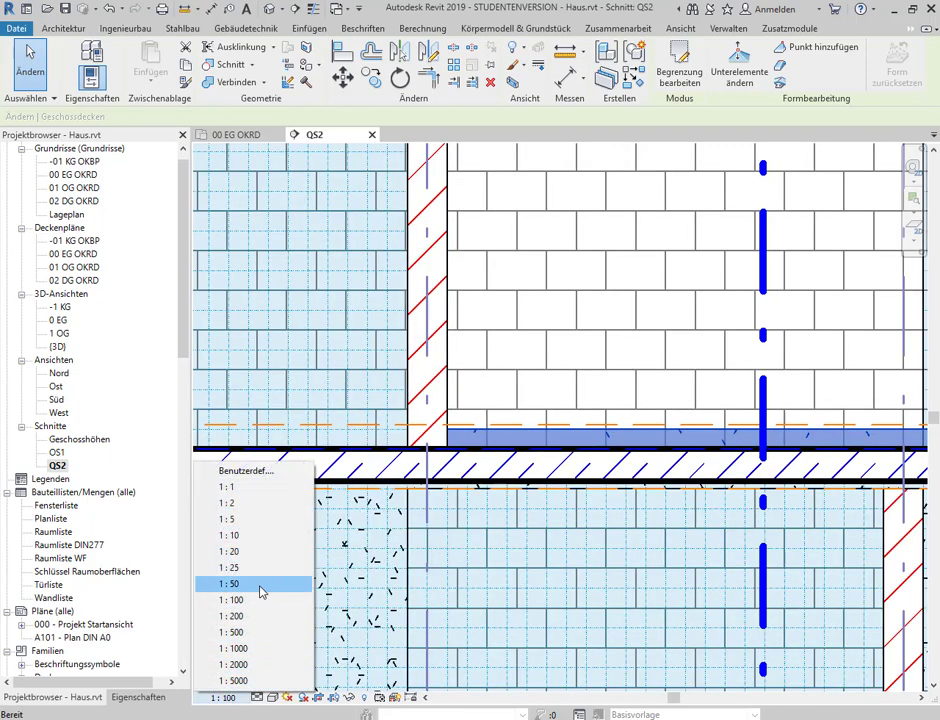
click(264, 592)
scroll(660, 467, down, 3)
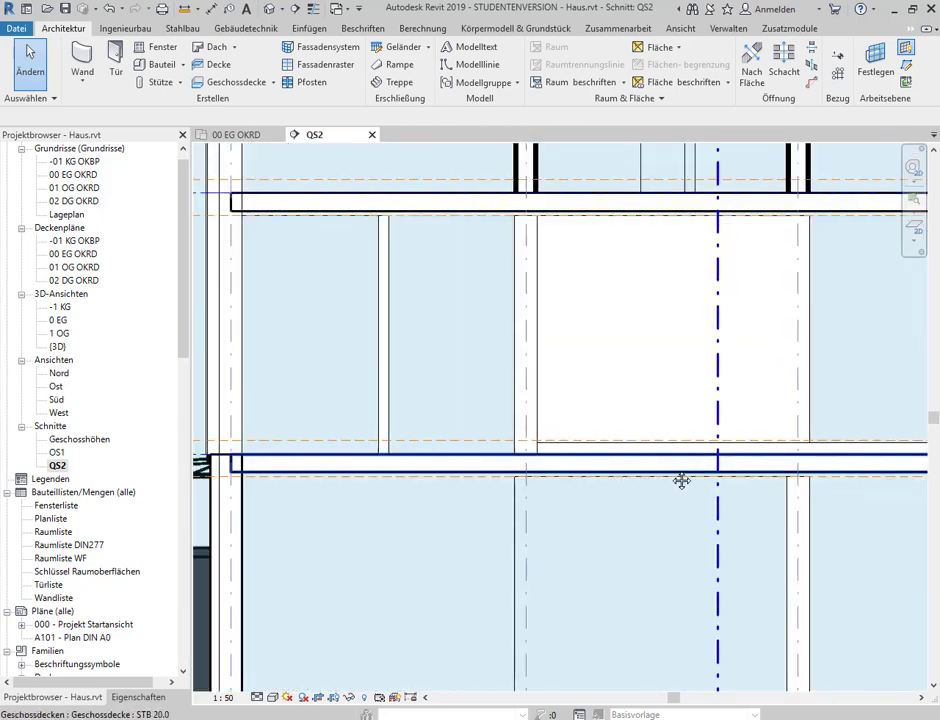
middle_drag(682, 478, 237, 470)
scroll(445, 418, up, 2)
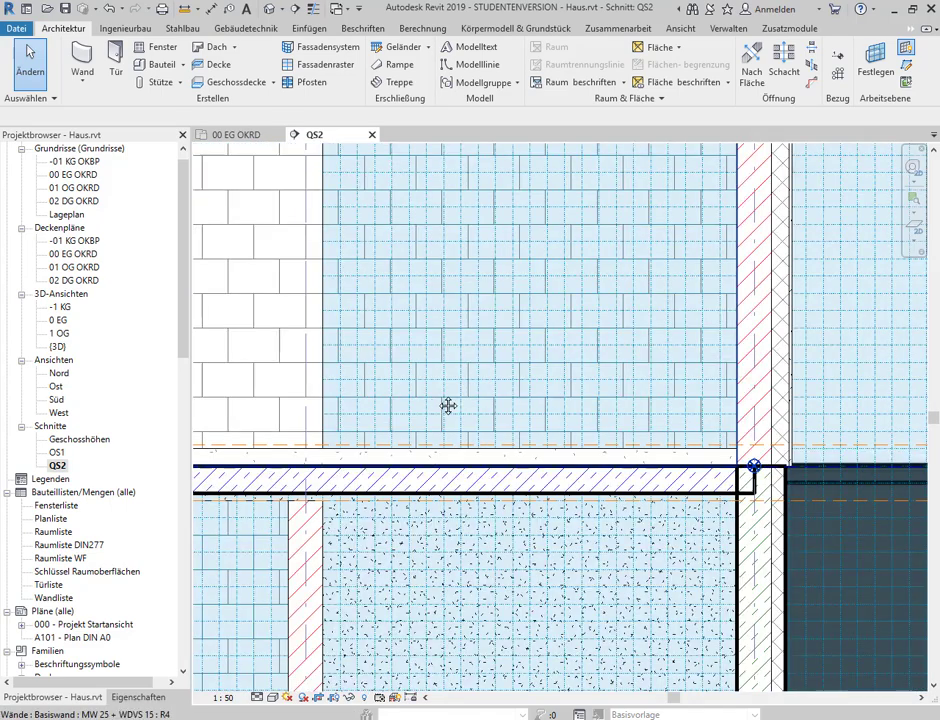
middle_drag(447, 405, 812, 397)
click(318, 446)
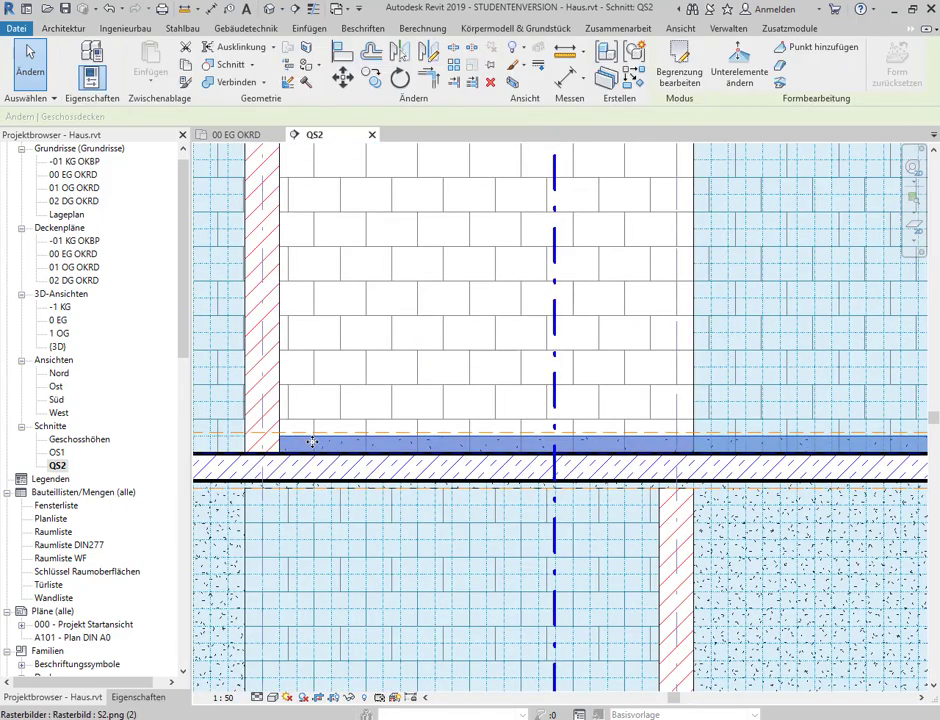
click(137, 695)
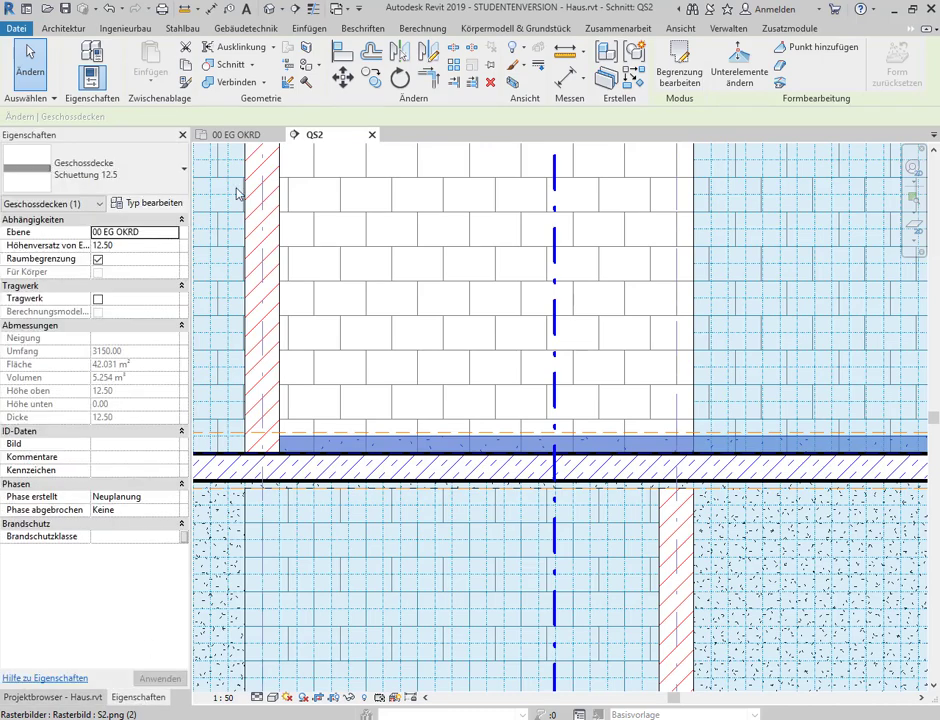
Open the Schuettung material from the Schuettung 12.5 floor type's layer structure
click(140, 201)
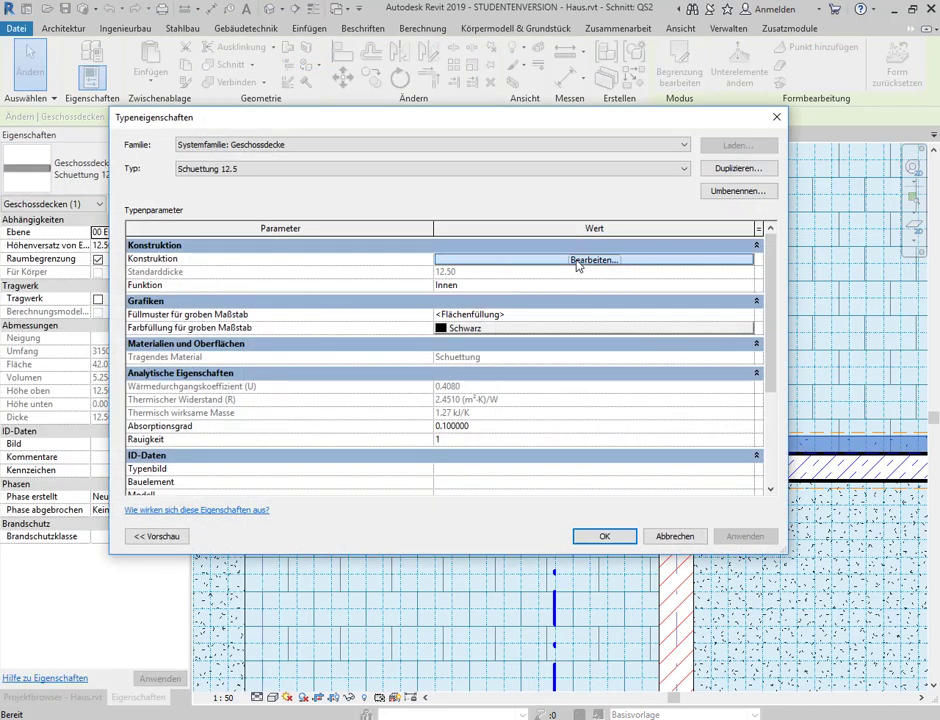
click(572, 260)
click(365, 255)
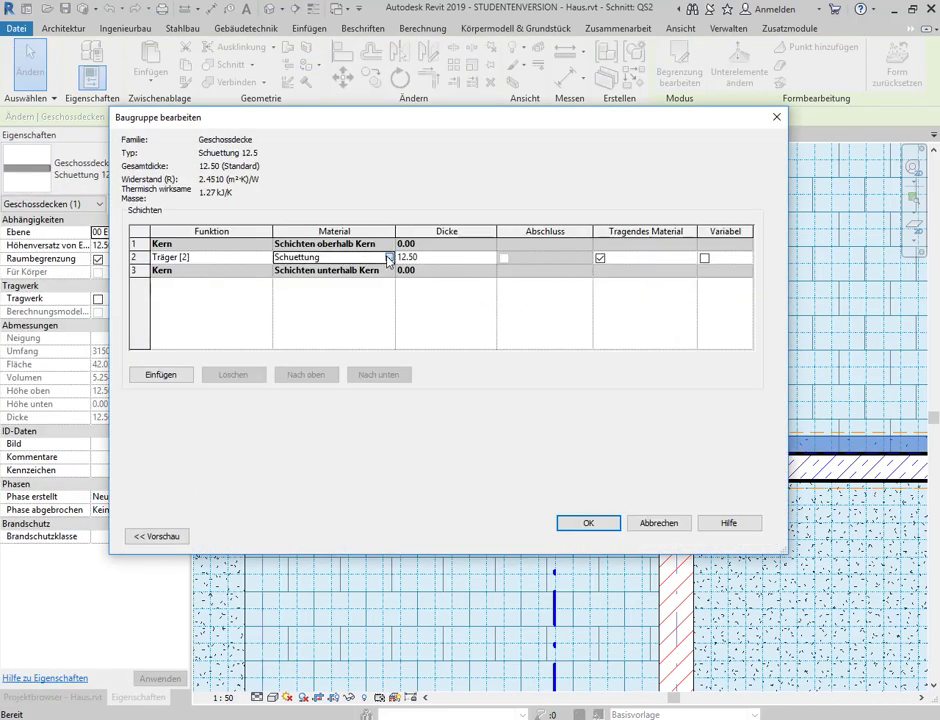
click(389, 257)
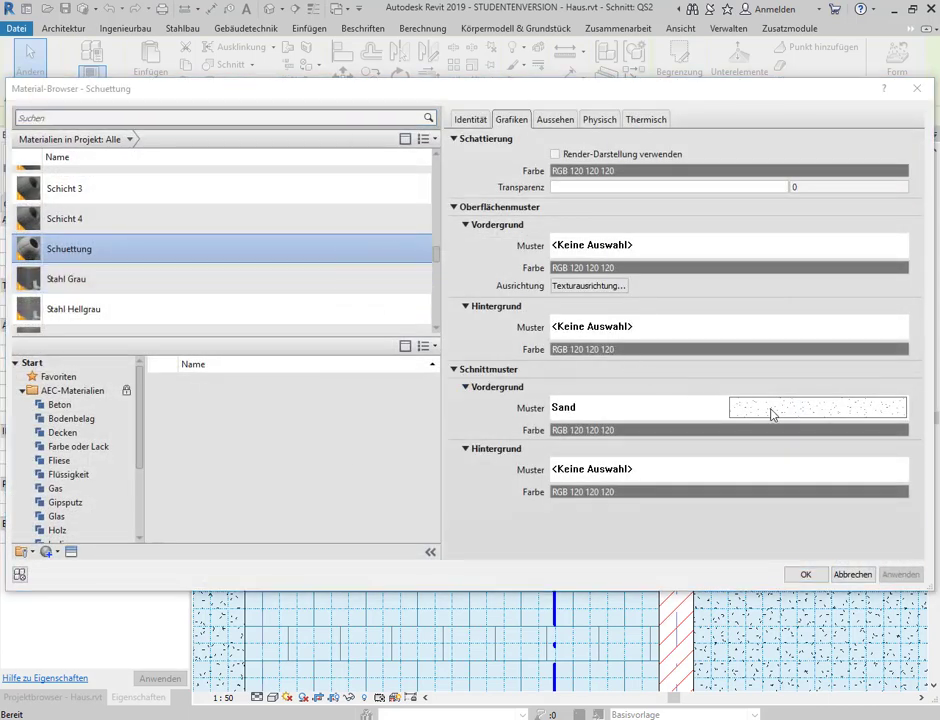
Set the material's cut pattern to Standard - Waben and confirm all dialogs
click(772, 410)
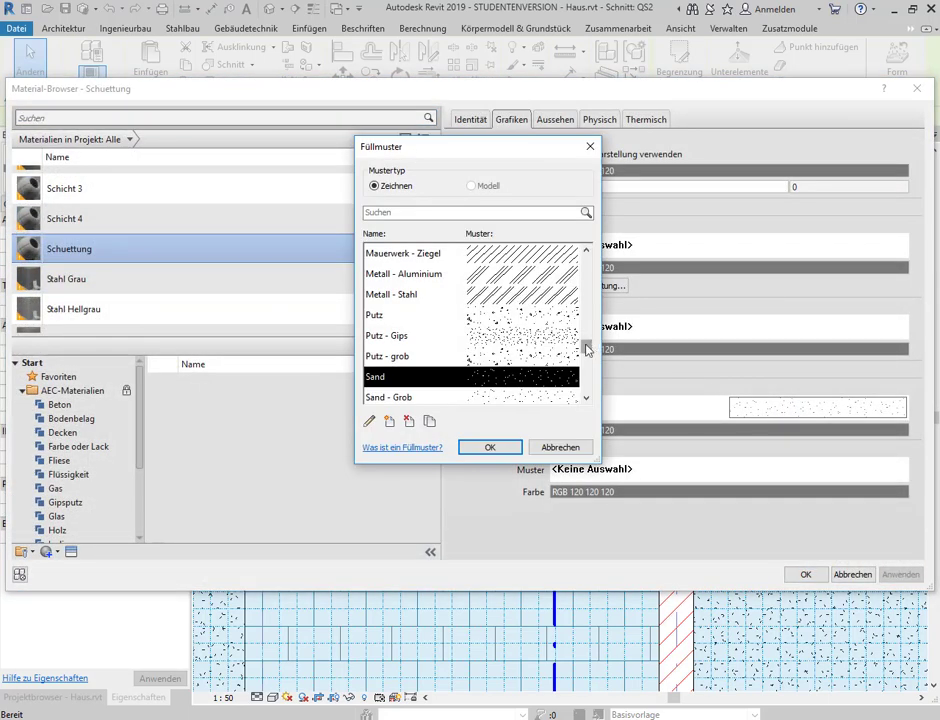
drag(586, 343, 589, 360)
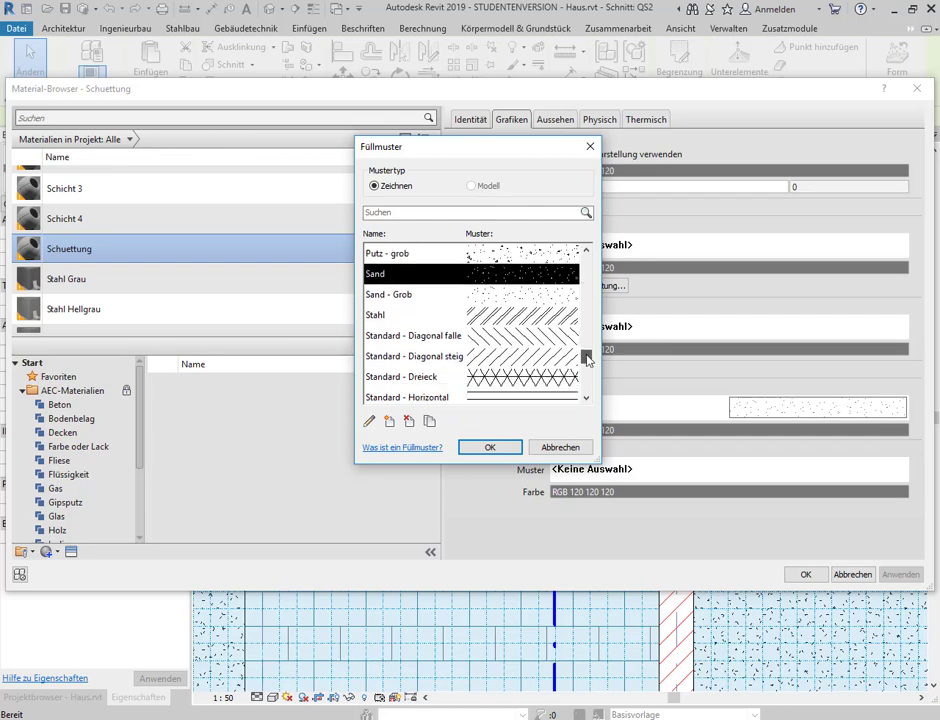
drag(587, 361, 587, 374)
click(530, 377)
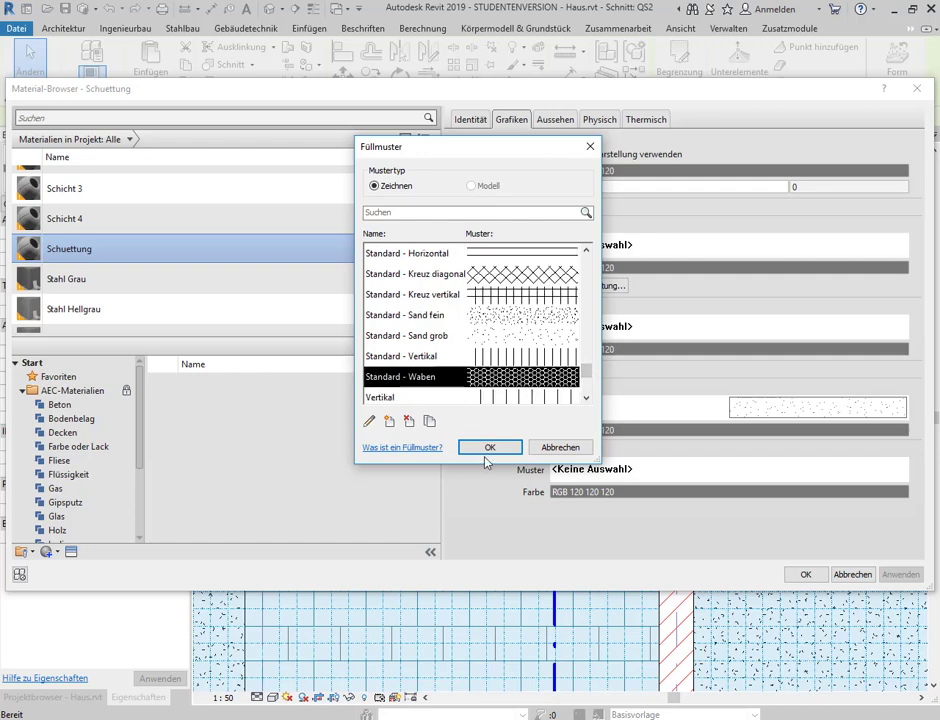
click(488, 448)
click(805, 574)
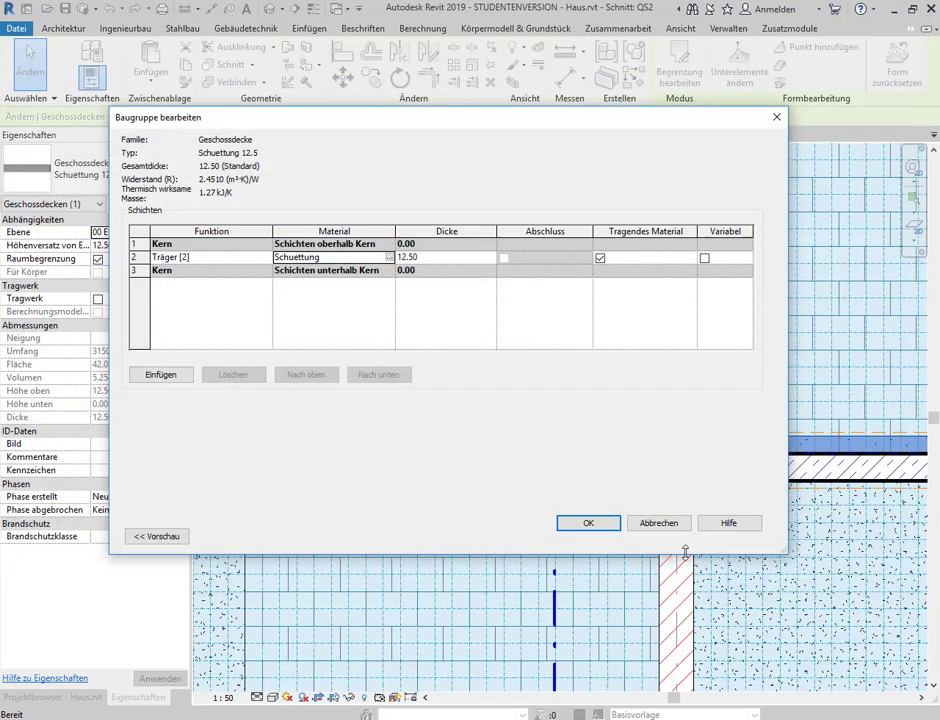
click(593, 526)
click(604, 536)
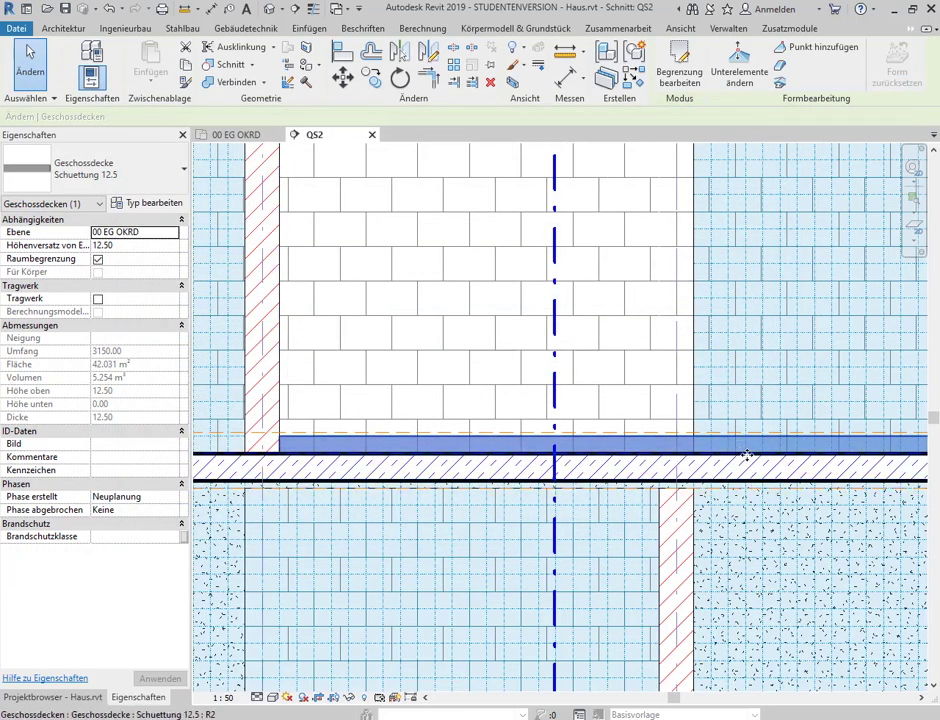
key(Escape)
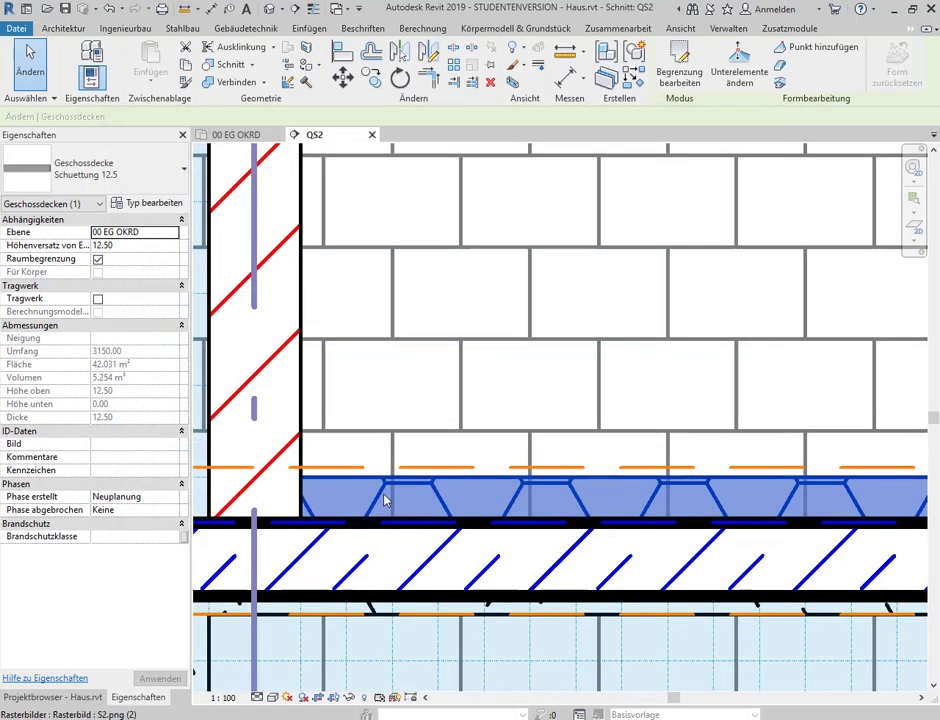
Clear the selection and reselect the Schuettung floor layer in the section
key(Escape)
click(383, 494)
key(Escape)
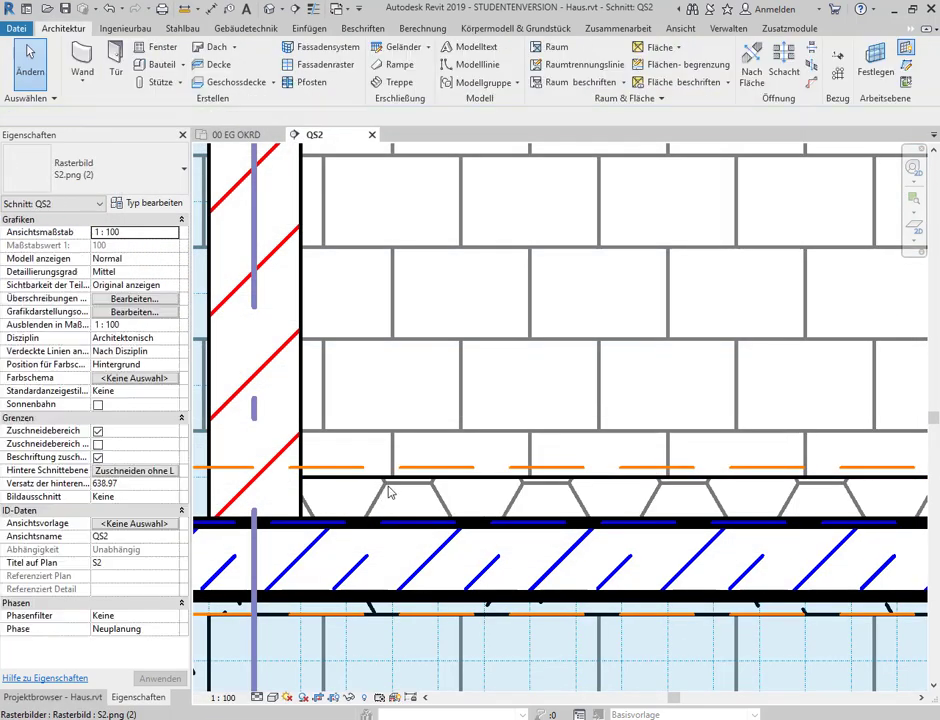
click(390, 485)
click(390, 485)
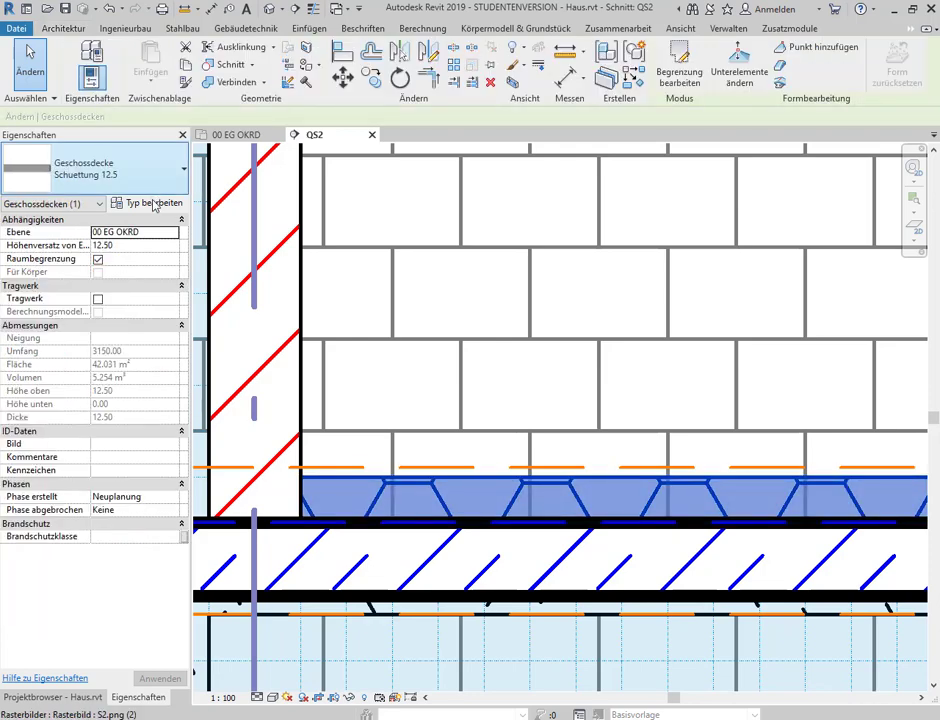
Open the Standard - Waben pattern properties from the Schuettung material's cut pattern
click(155, 203)
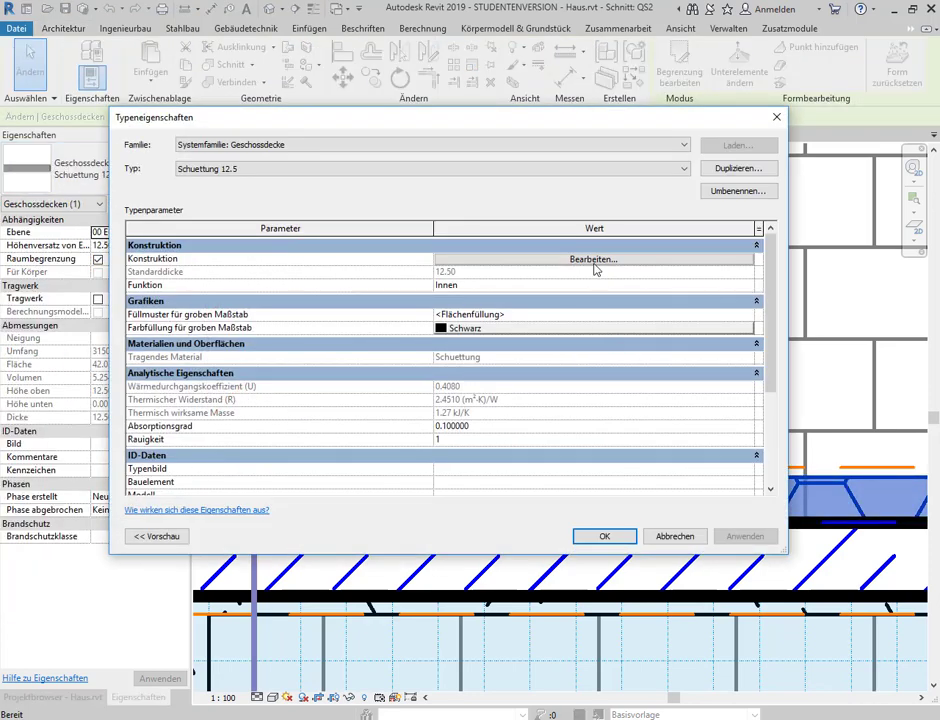
click(594, 262)
click(390, 259)
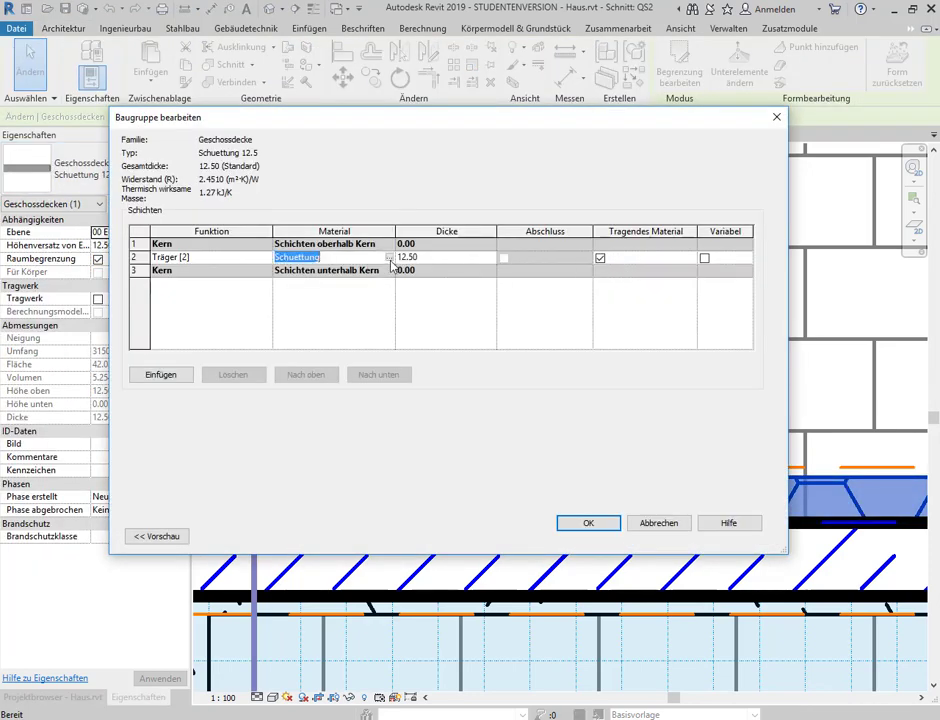
click(389, 258)
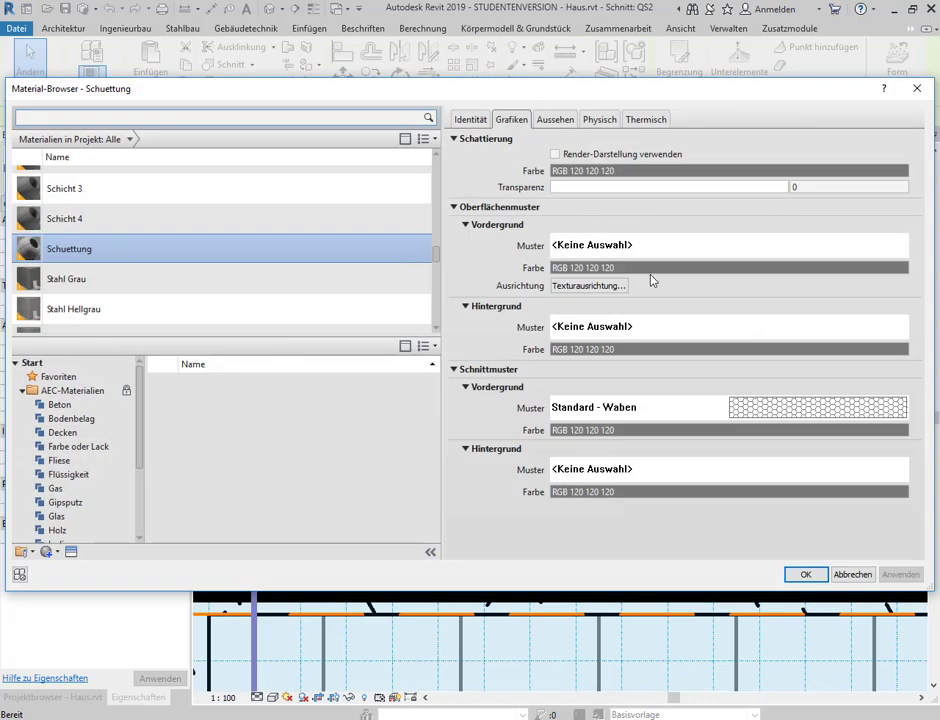
click(745, 409)
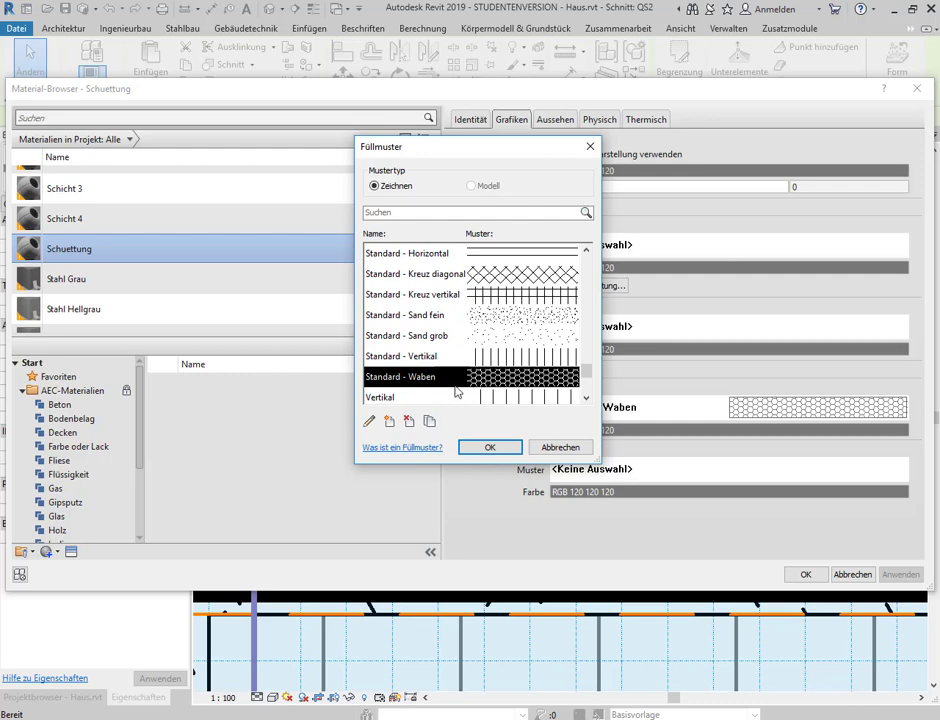
click(369, 421)
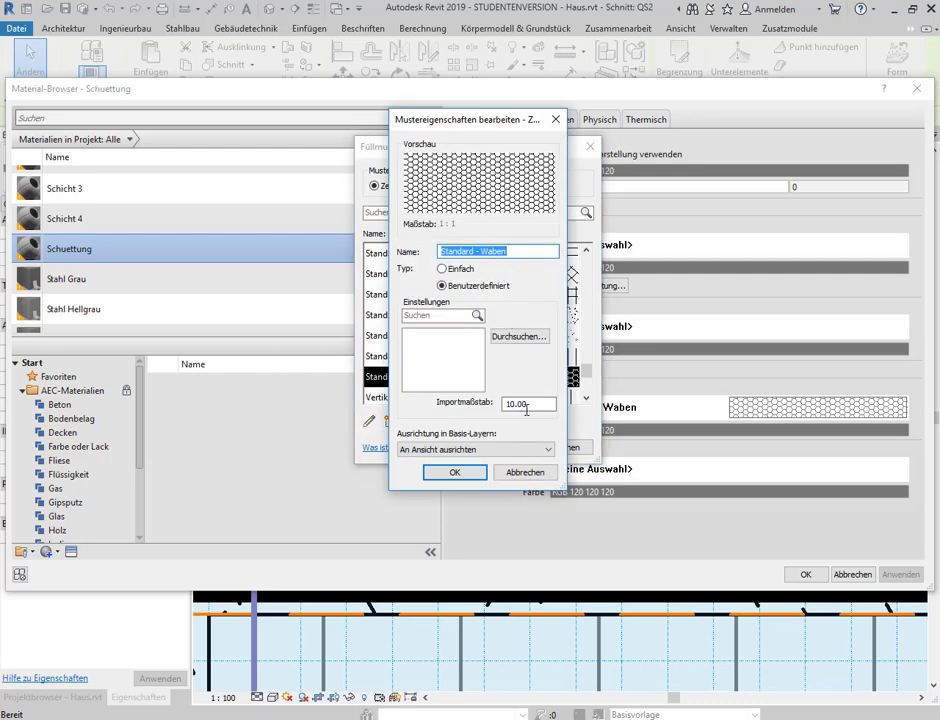
Change the pattern's import scale from 10.00 to 25 and confirm all dialogs
click(528, 405)
double_click(528, 405)
text(2)
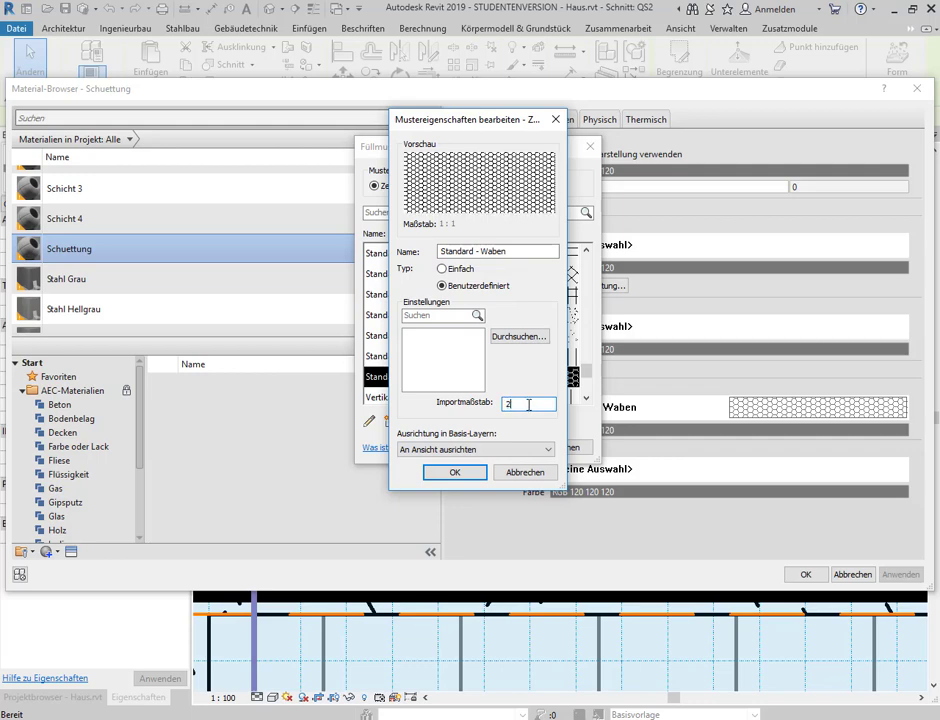
text(5)
click(454, 472)
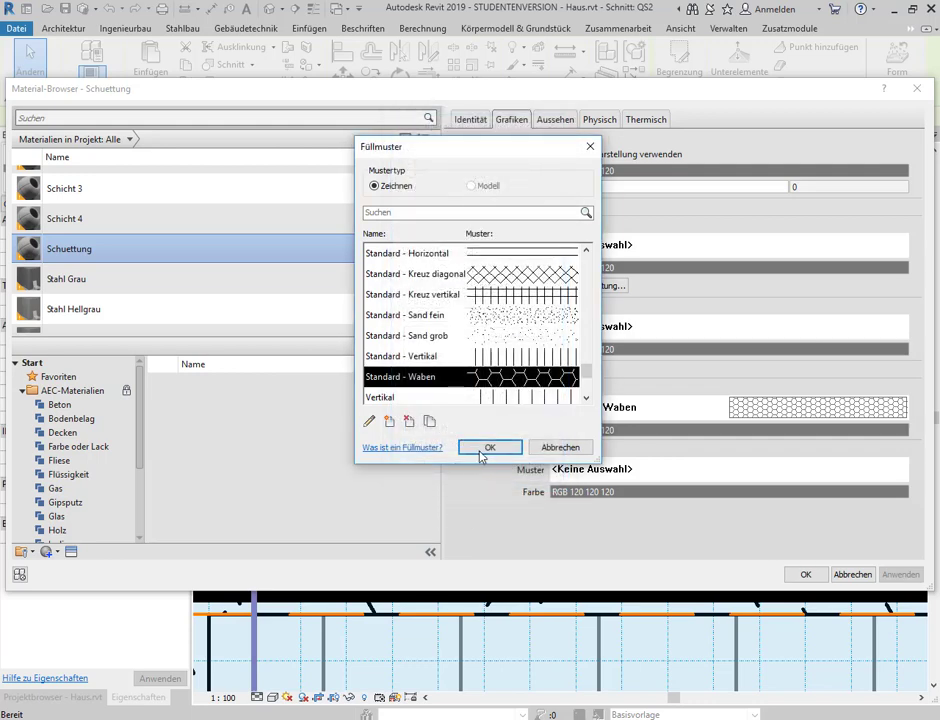
click(484, 448)
click(806, 577)
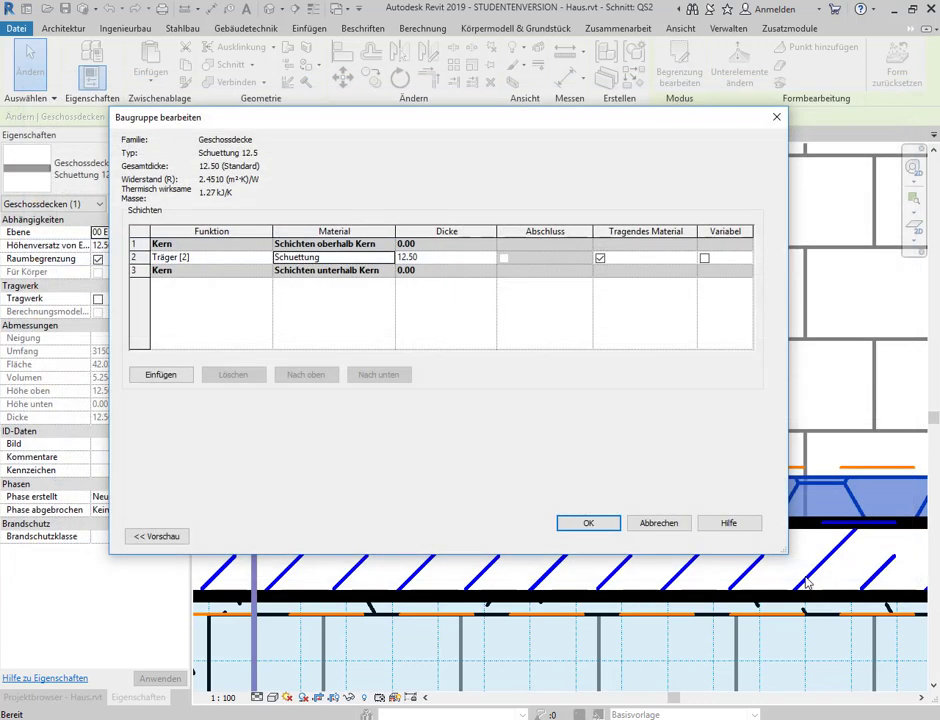
click(596, 526)
click(598, 533)
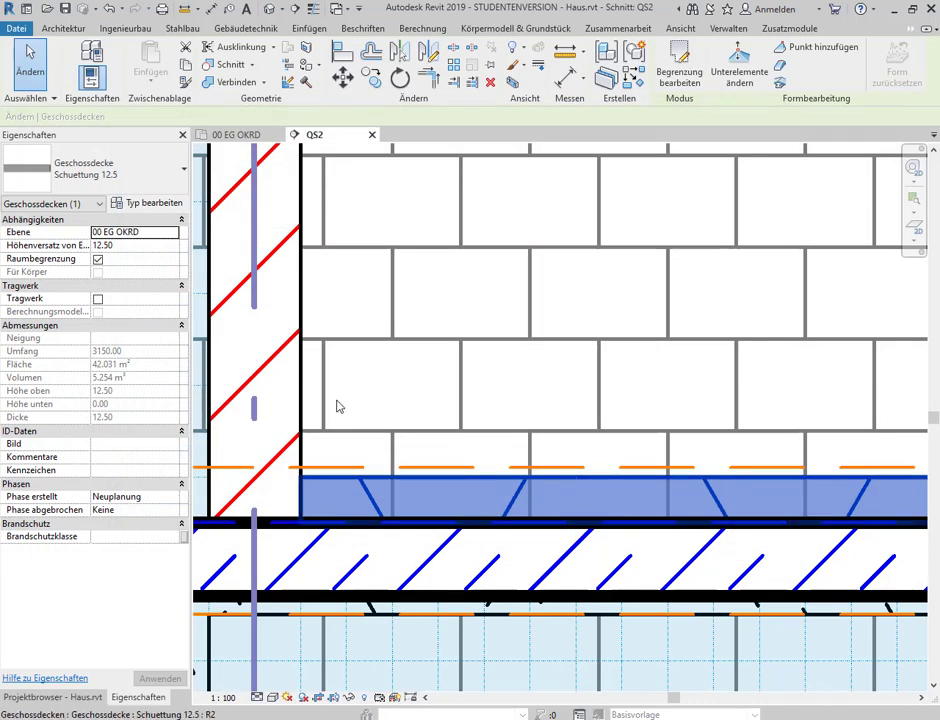
Set the Schuettung material's Standard - Waben pattern import scale to 5 and confirm the pattern
click(147, 203)
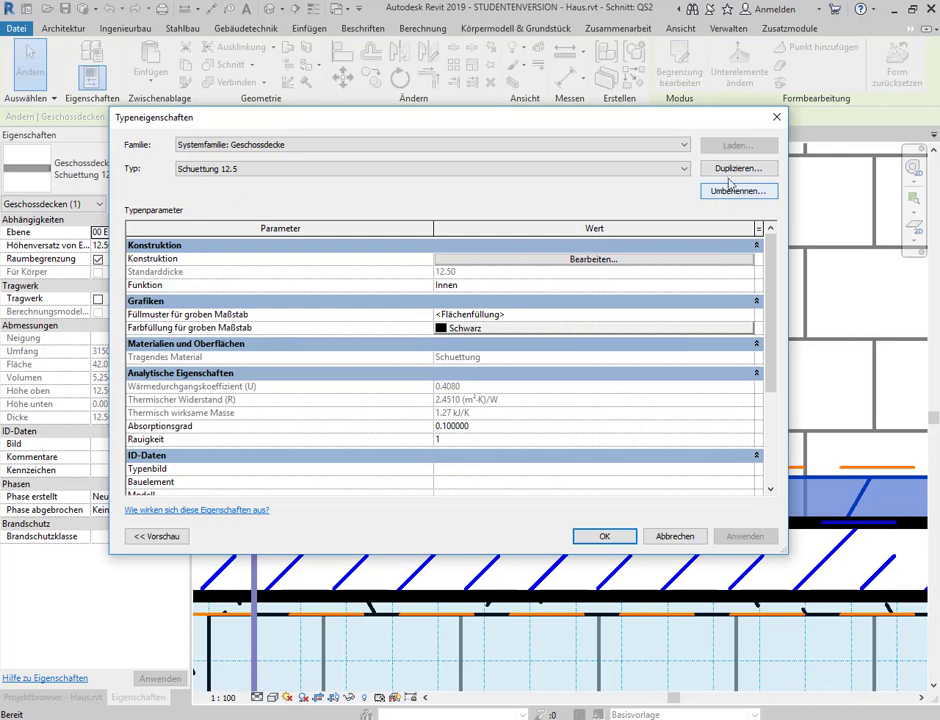
click(576, 262)
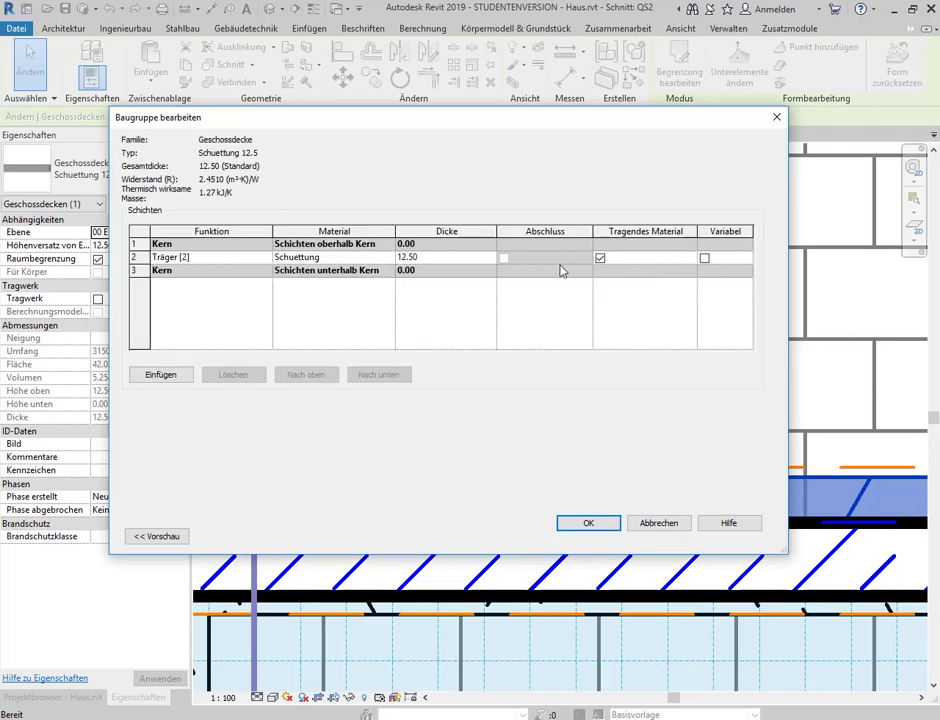
click(378, 257)
click(390, 257)
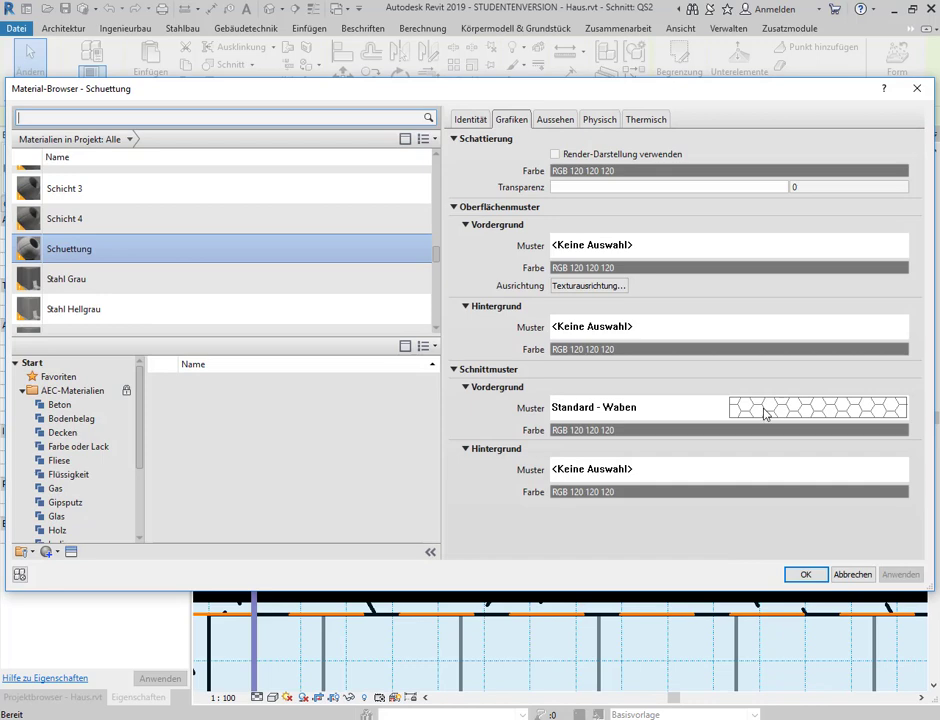
click(764, 414)
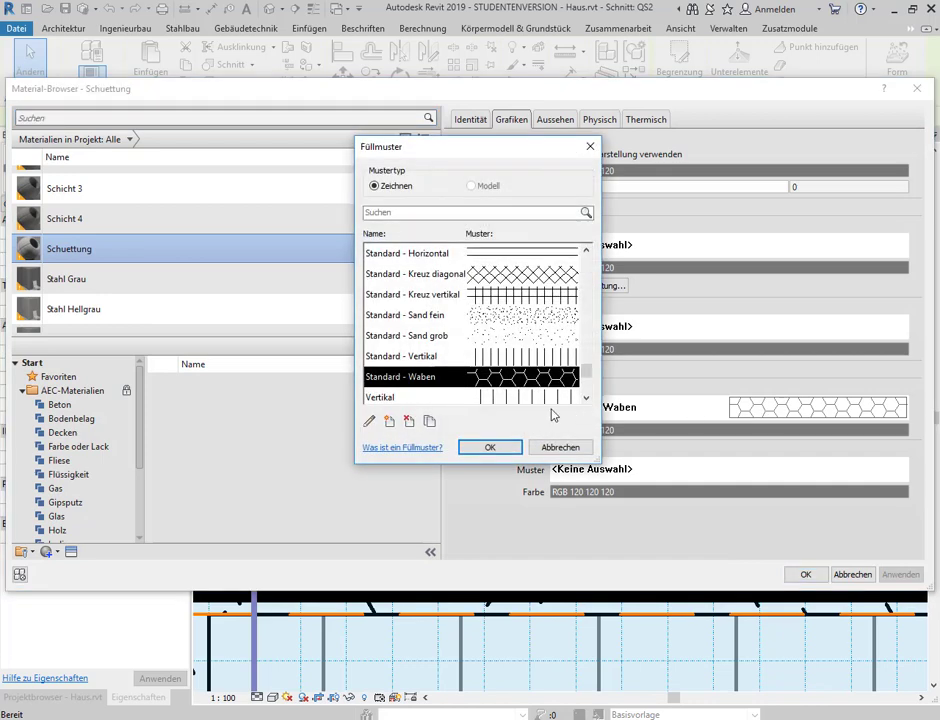
click(369, 421)
click(530, 402)
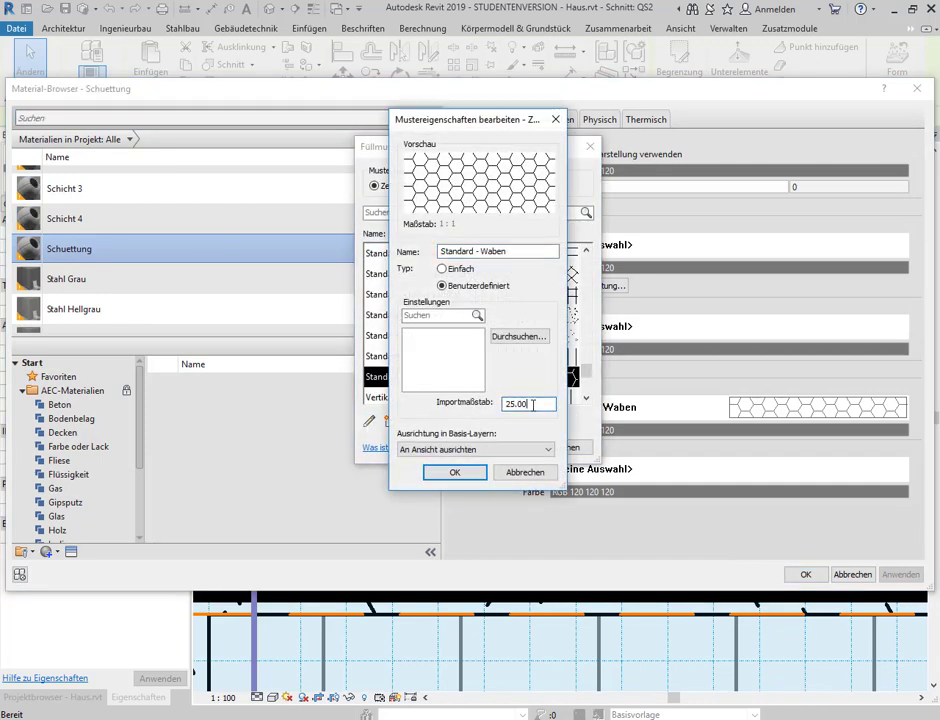
double_click(532, 400)
text(5)
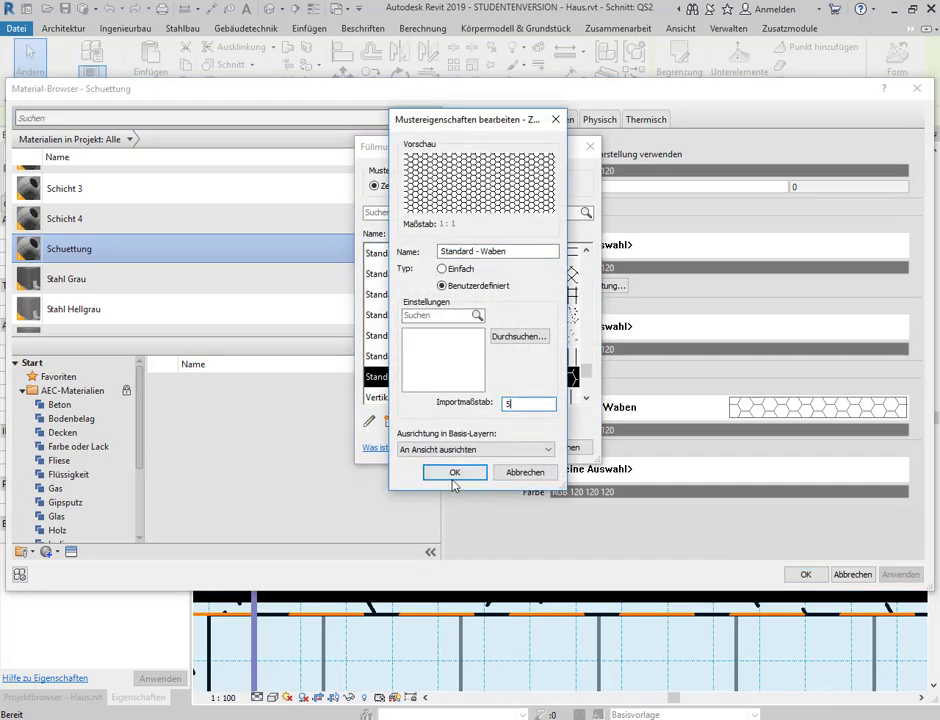
key(Return)
click(498, 454)
Confirm the Material-Browser, Baugruppe and Typeneigenschaften dialogs, then deselect the honeycomb-filled slab
click(805, 574)
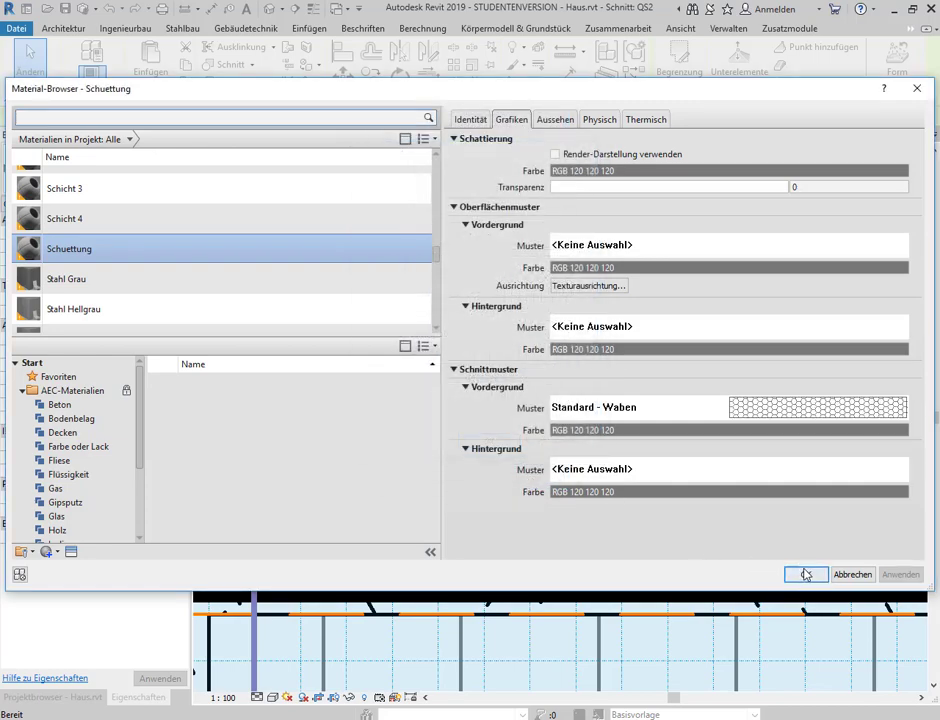
click(596, 522)
click(598, 535)
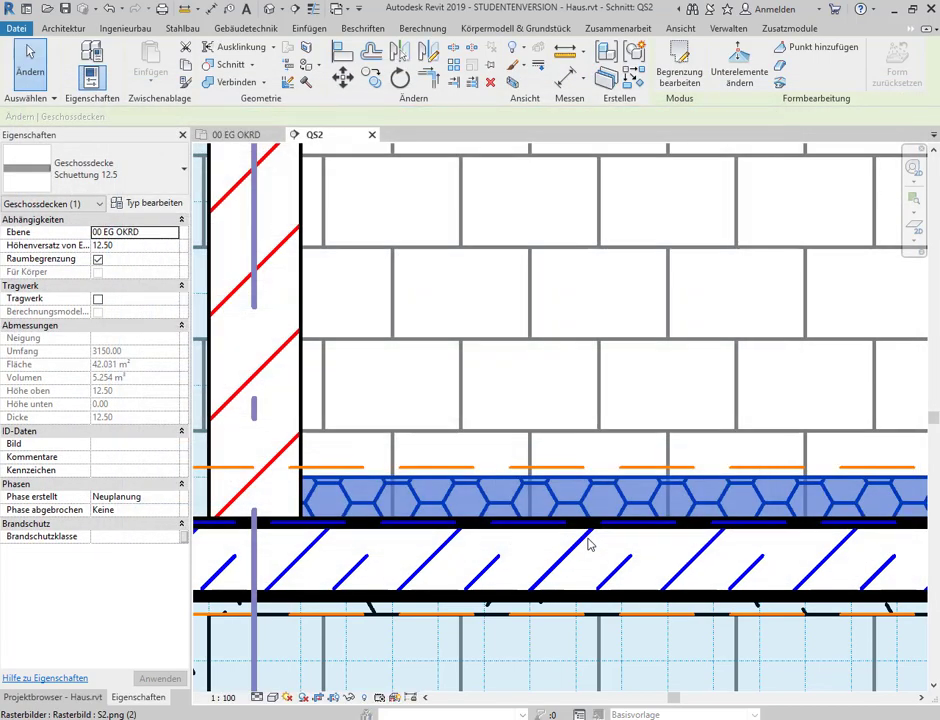
key(Escape)
Zoom and pan across section QS2, then show the Project Browser
scroll(483, 346, down, 5)
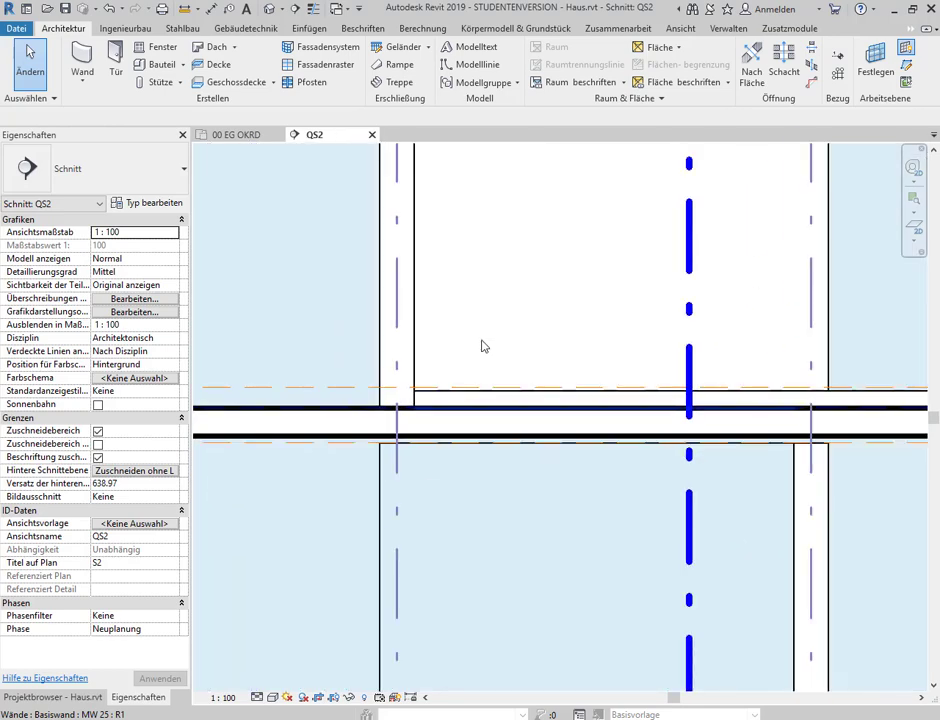
scroll(463, 332, down, 3)
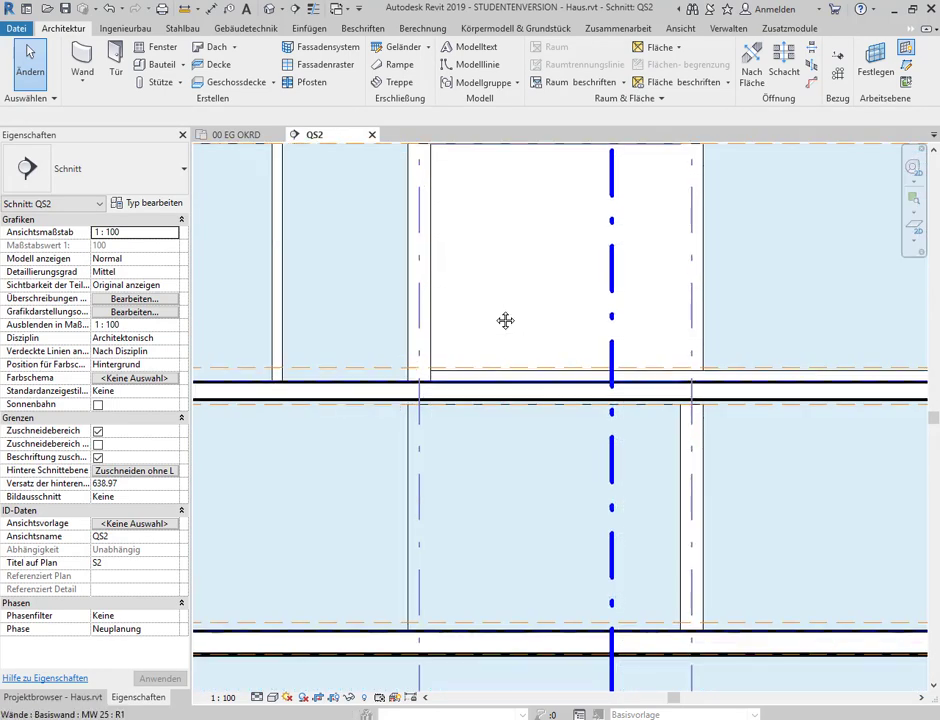
mouse_move(504, 319)
middle_down()
mouse_move(287, 360)
mouse_move(425, 337)
middle_up()
scroll(258, 357, down, 2)
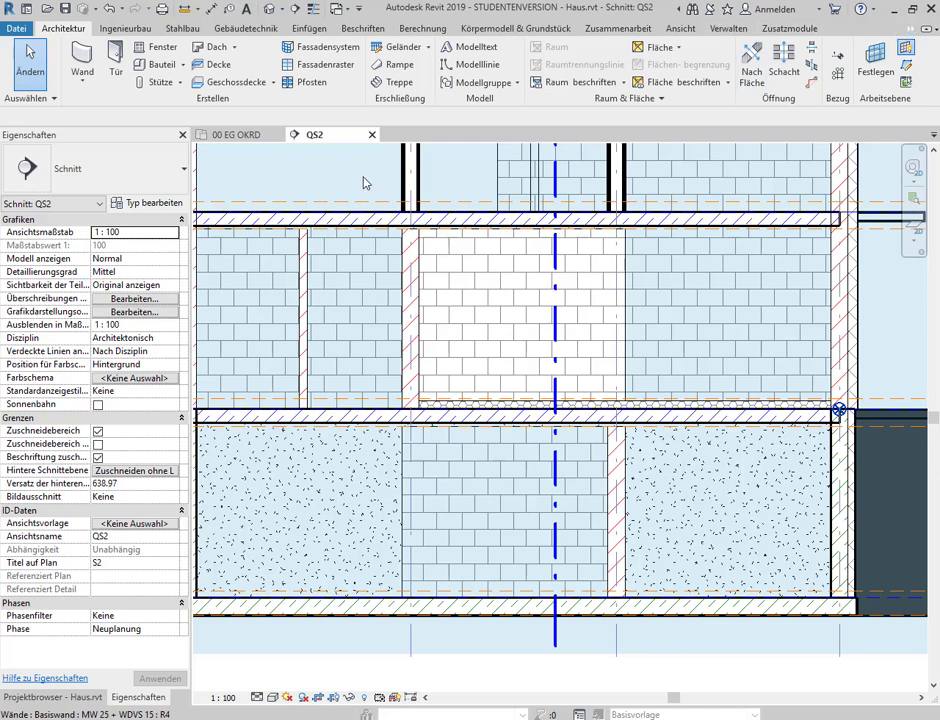
click(52, 697)
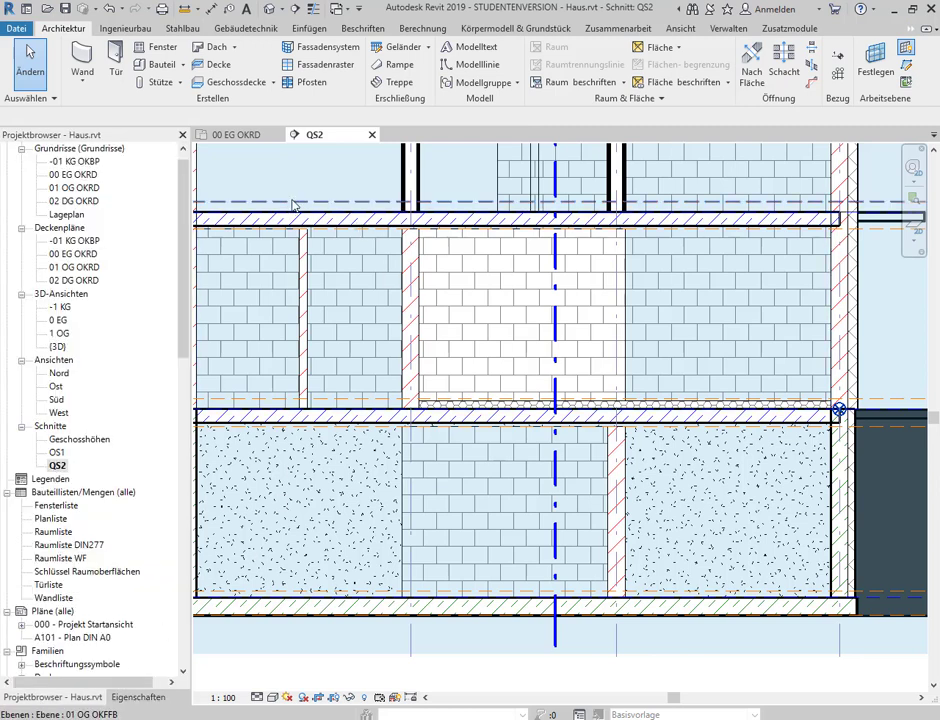
Open floor plan 00 EG OKRD and box-select everything on its right side
click(240, 136)
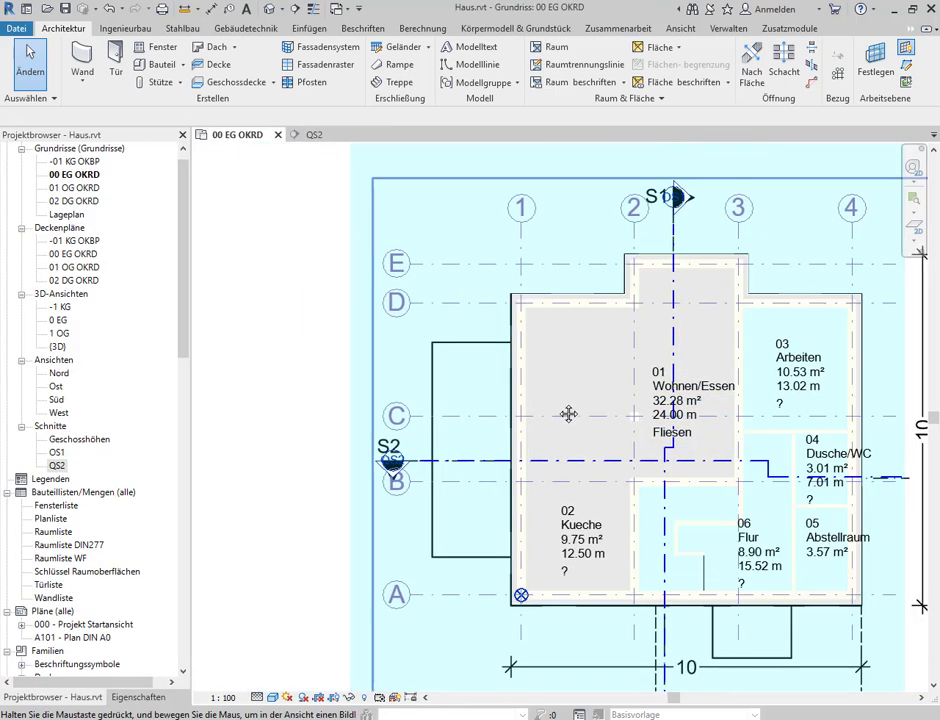
middle_drag(568, 413, 300, 383)
scroll(502, 507, up, 3)
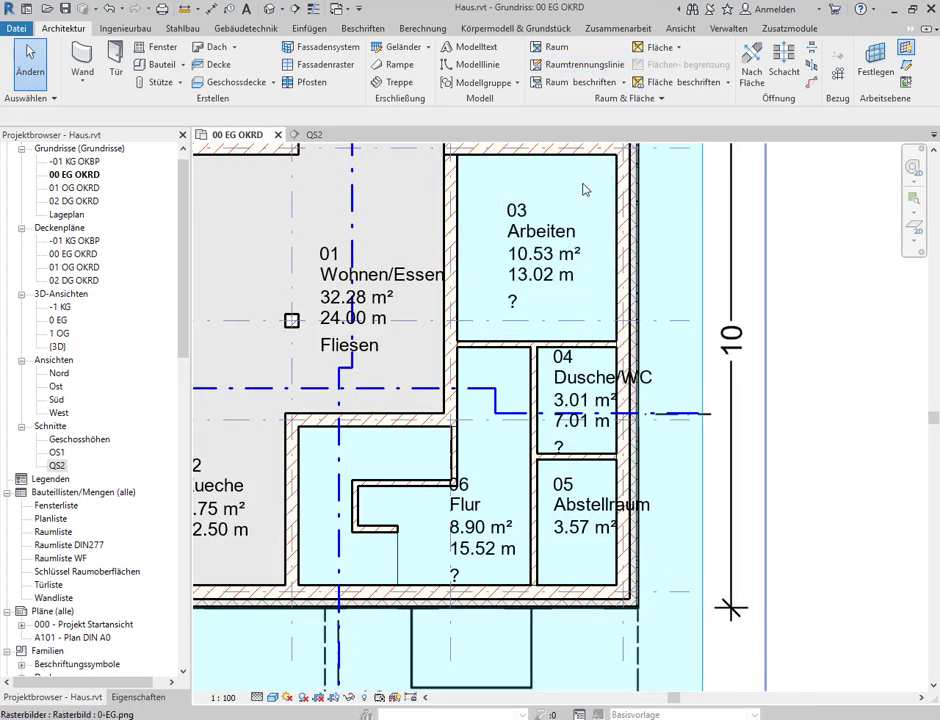
scroll(535, 268, down, 2)
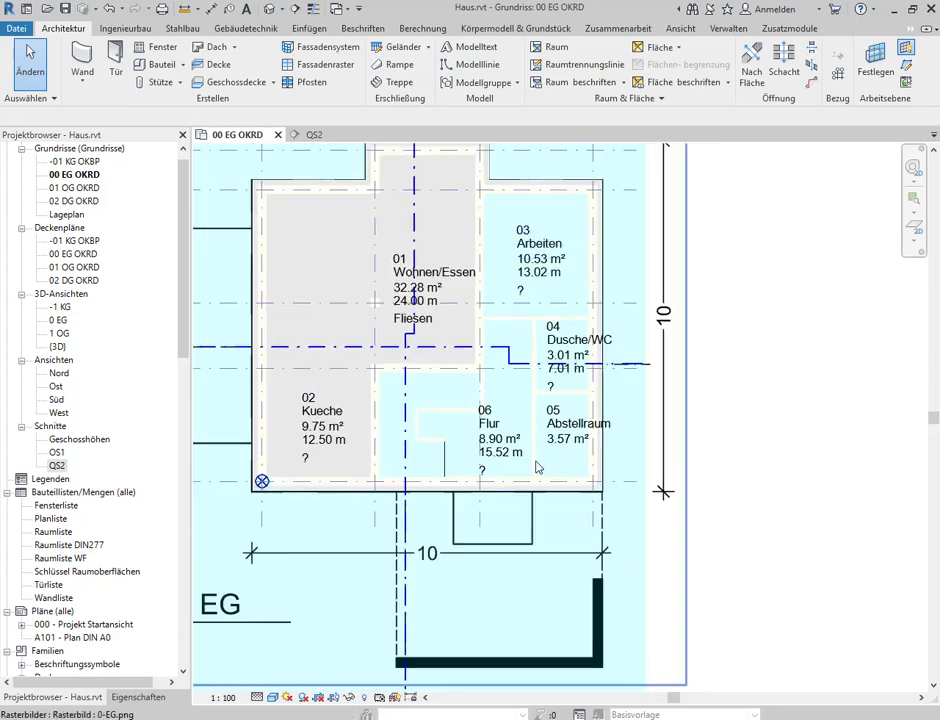
mouse_move(858, 602)
mouse_down()
mouse_move(627, 369)
mouse_move(528, 236)
mouse_up()
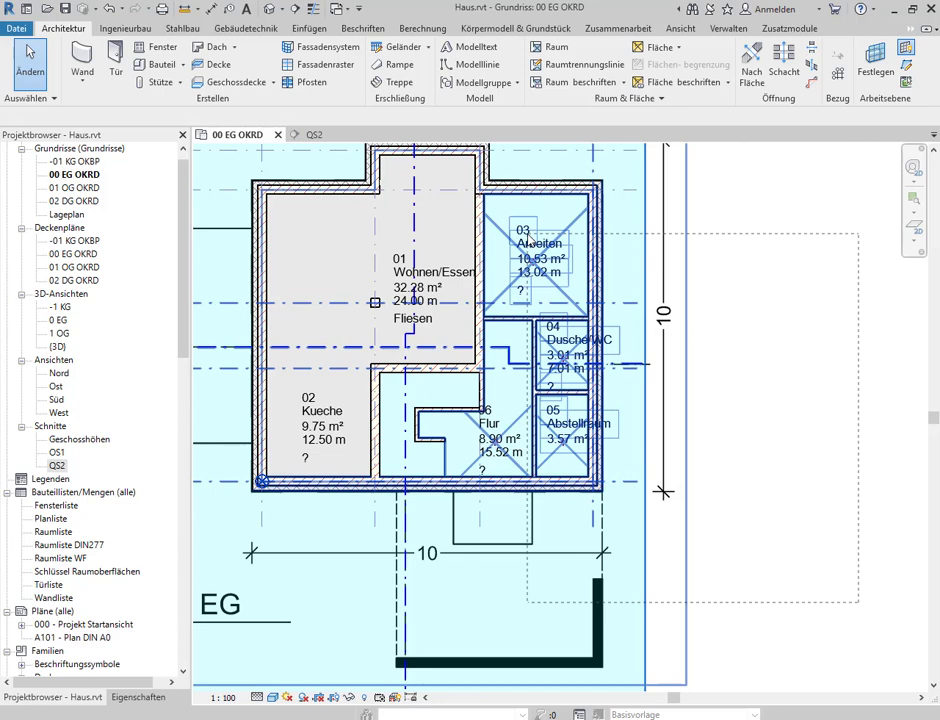
drag(528, 236, 528, 236)
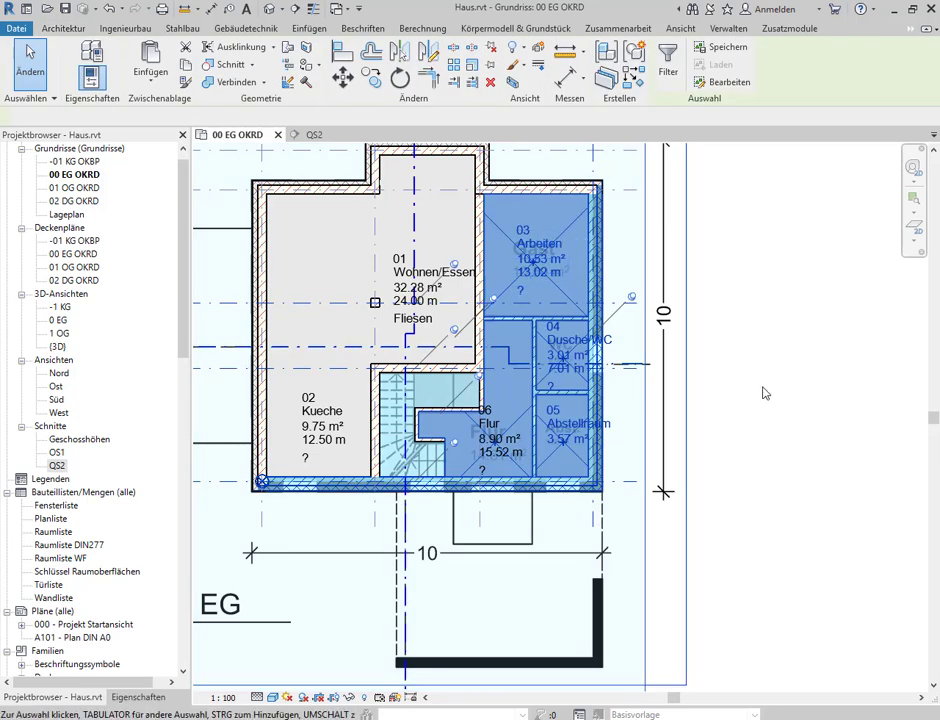
Filter the selection down to the Räume category only
click(677, 61)
click(556, 300)
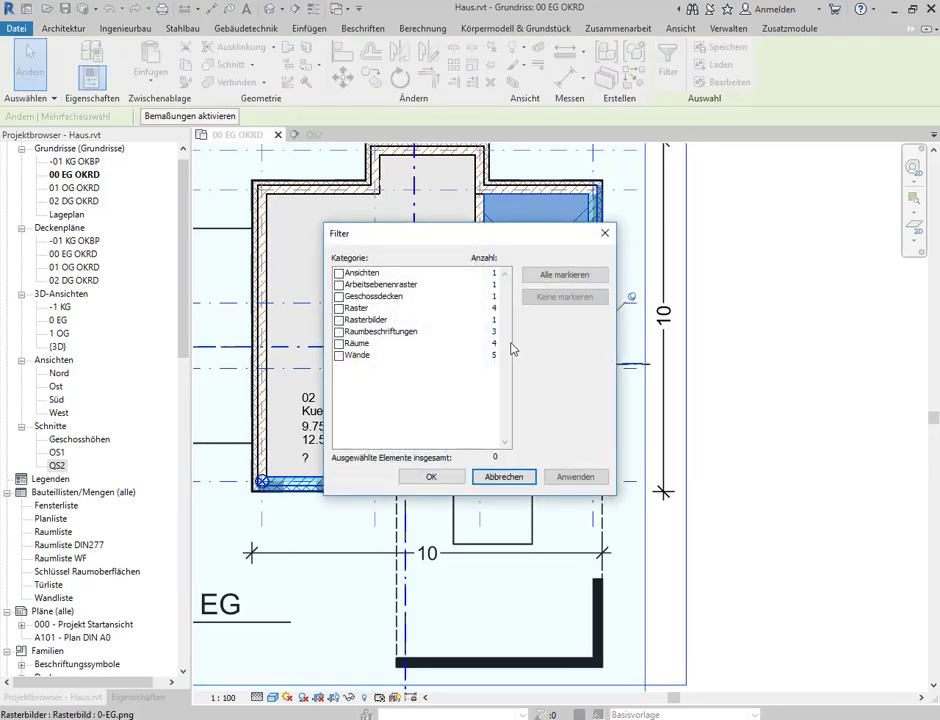
click(339, 343)
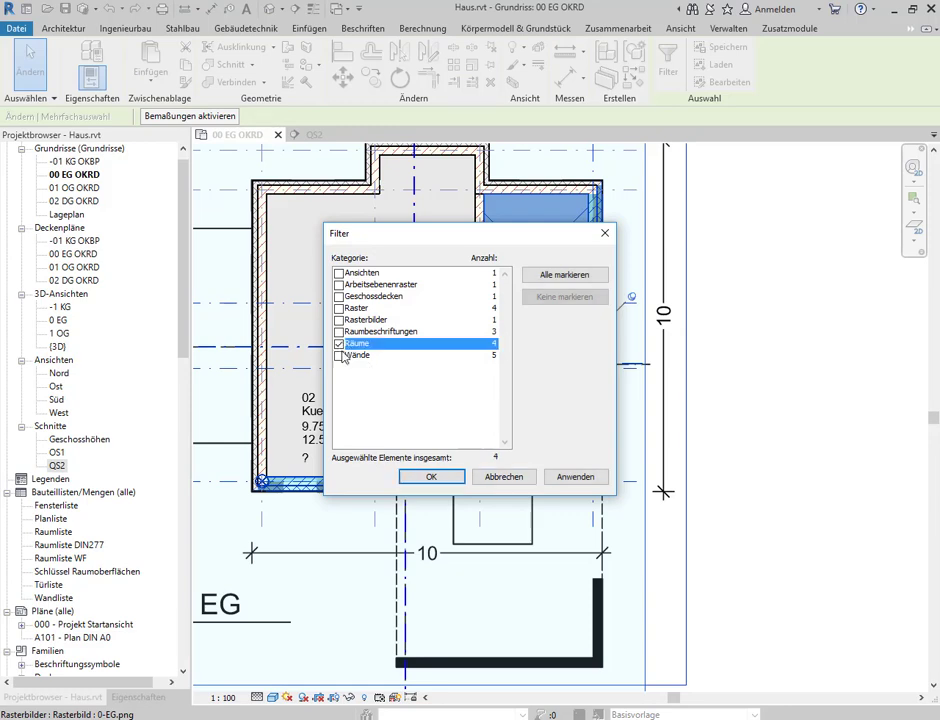
click(431, 477)
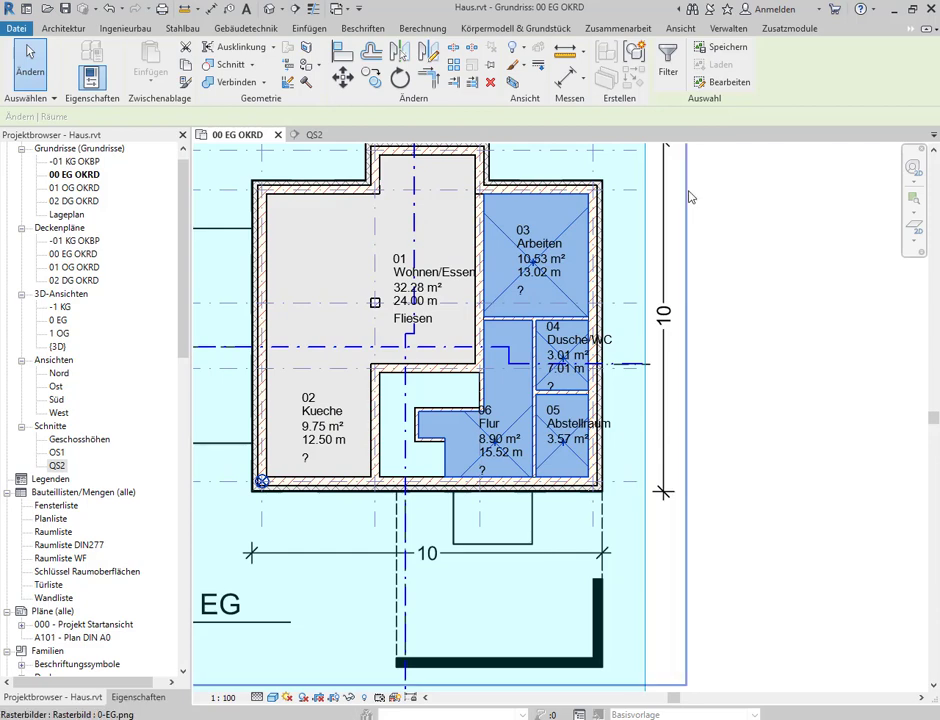
Run MuM BIM Booster's Fußboden aus Raum with type Schuettung 12.5 at 0.125 m above level
click(909, 28)
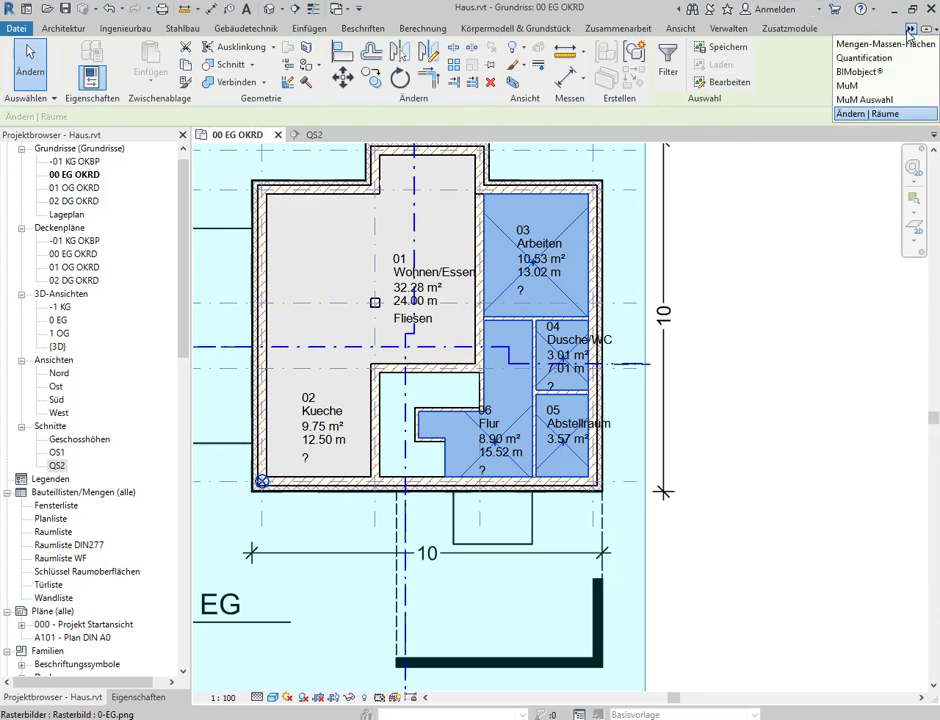
click(848, 85)
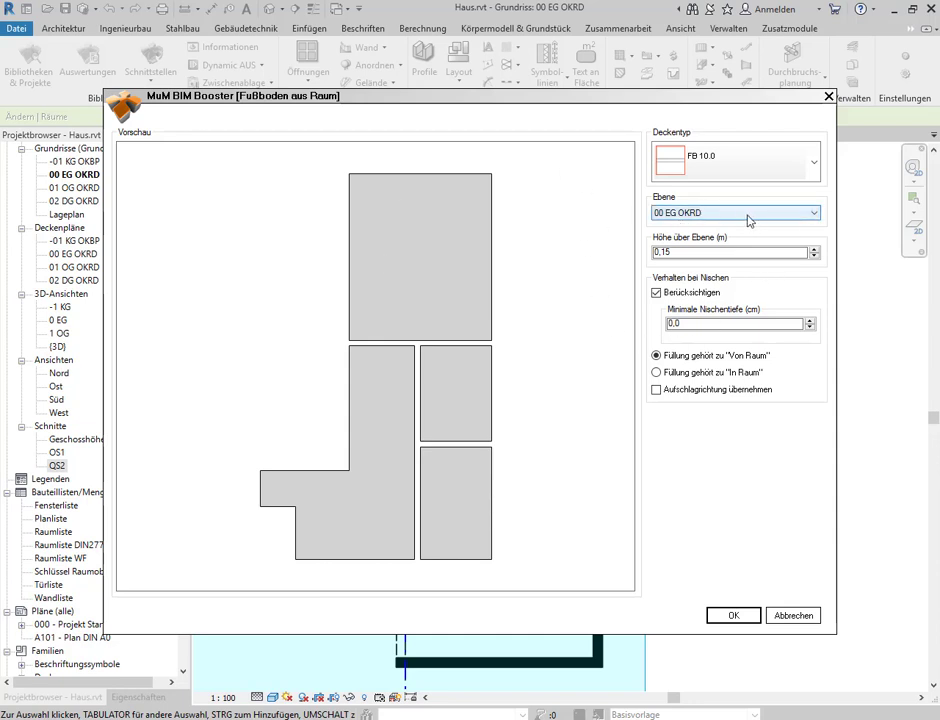
click(668, 253)
text(0,125)
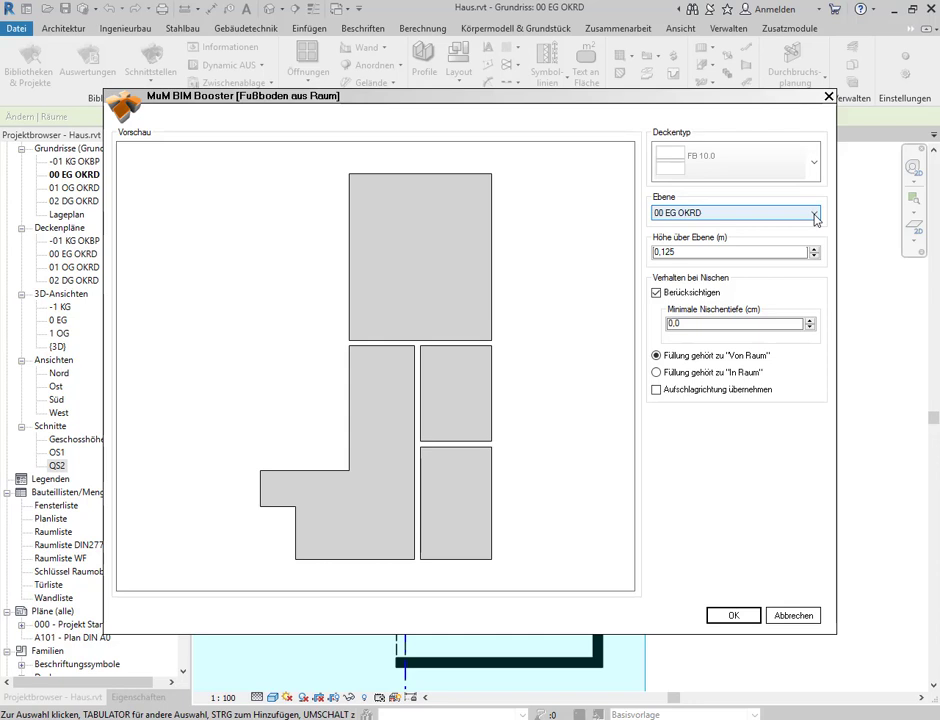
click(816, 163)
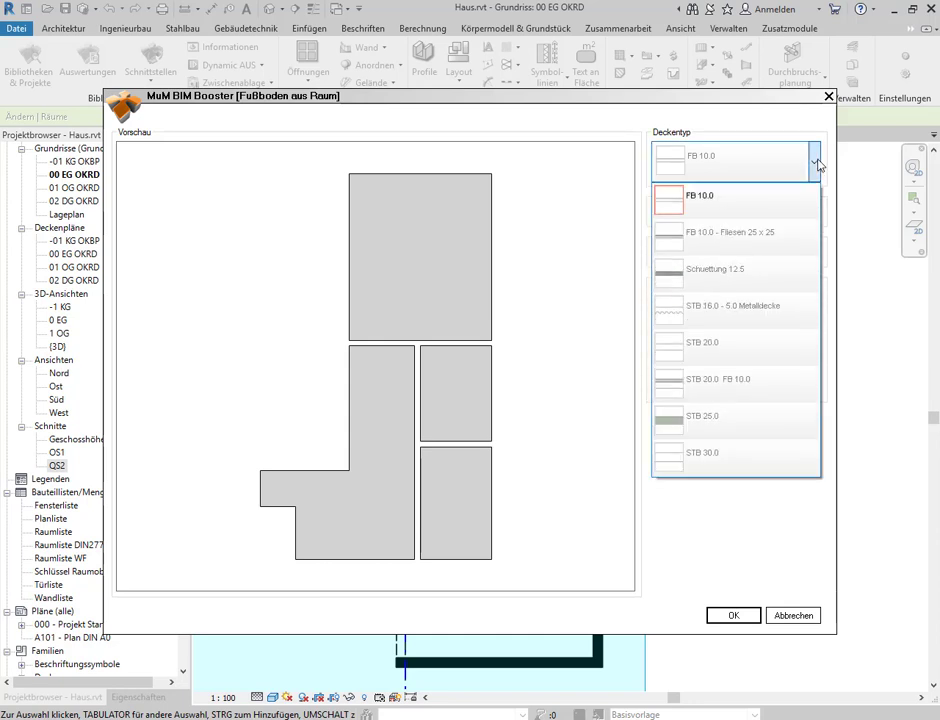
click(766, 272)
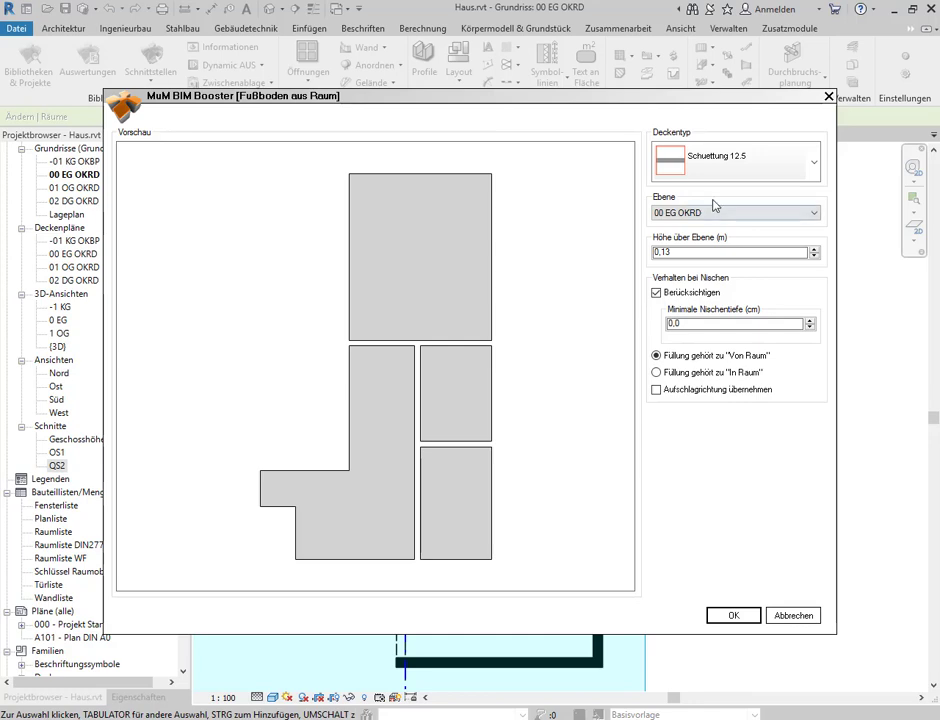
click(733, 615)
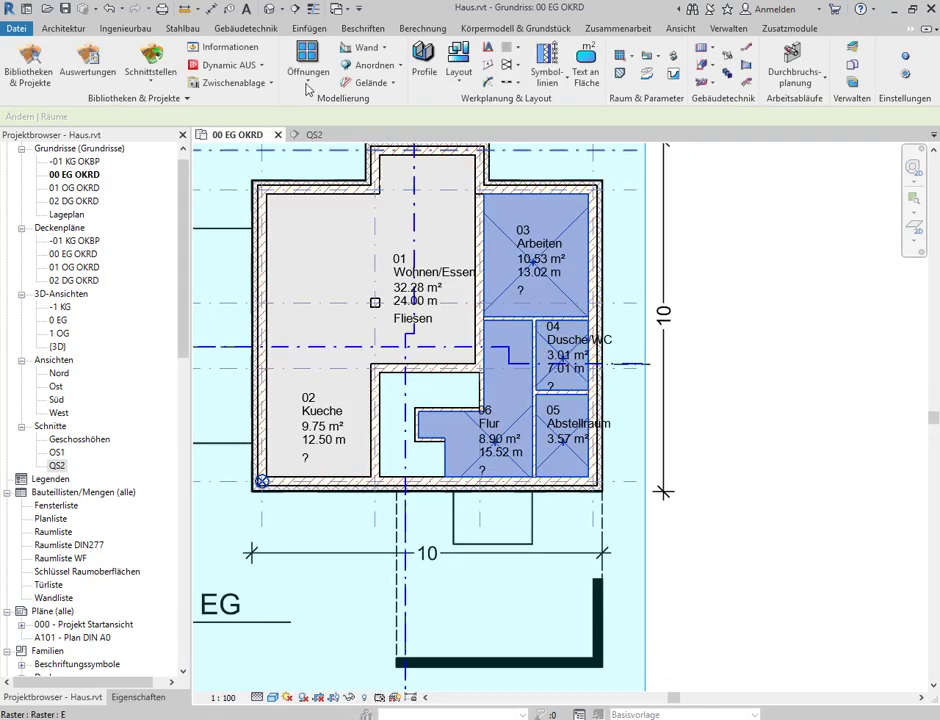
In section QS2, select the new Schuettung floor slab and zoom in on it
click(338, 137)
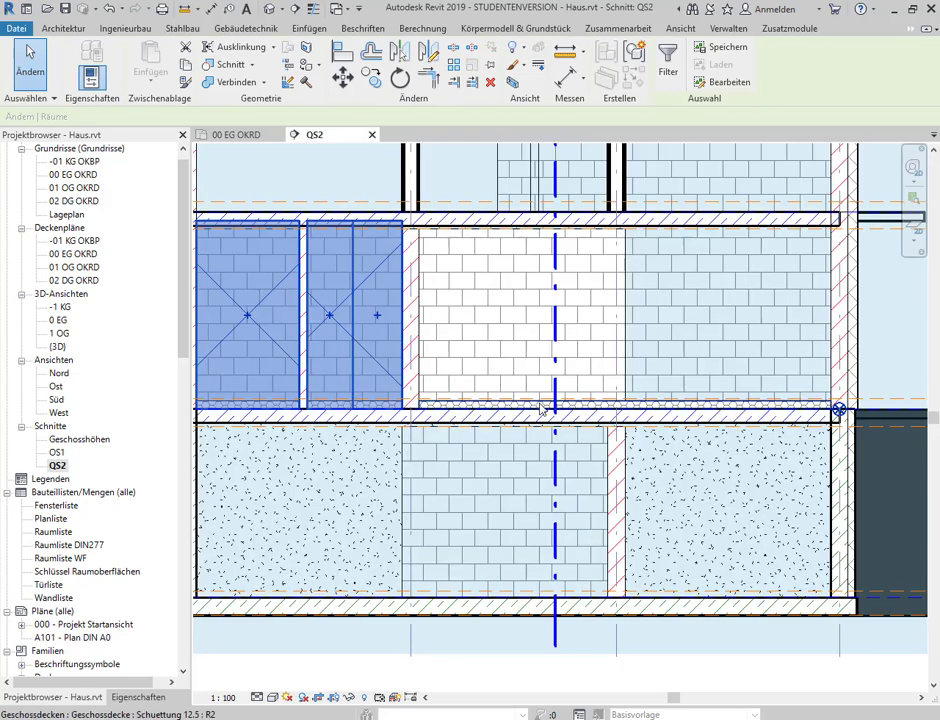
click(538, 410)
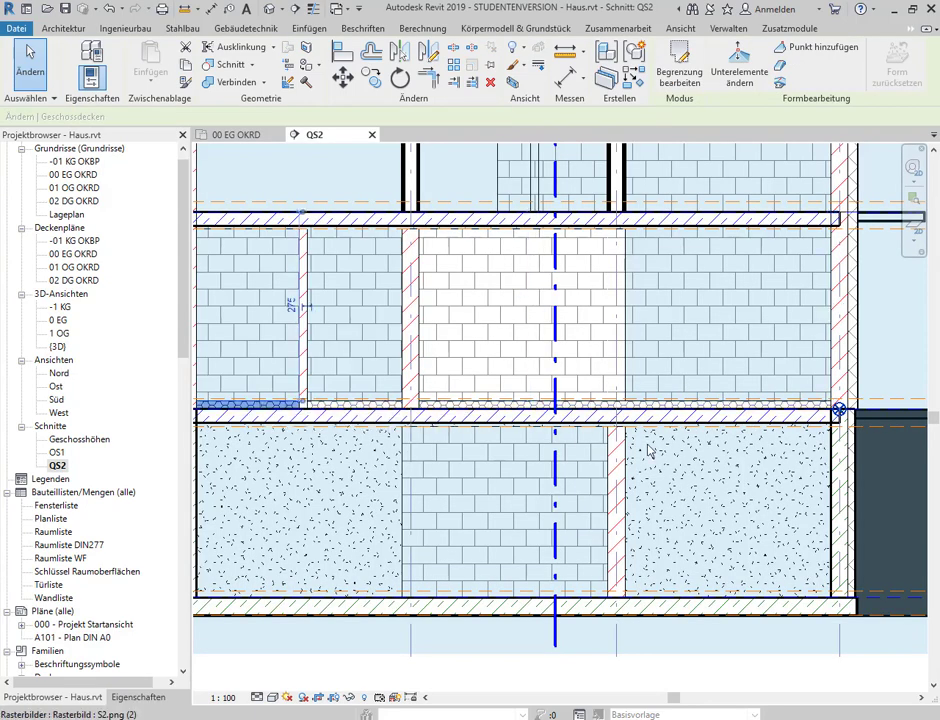
scroll(650, 446, down, 2)
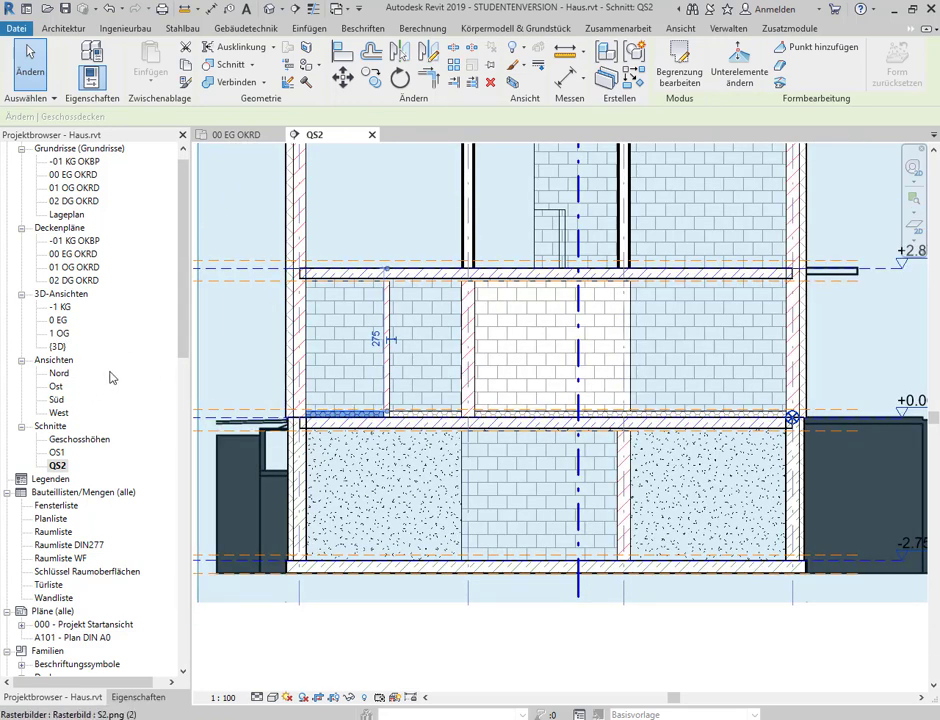
scroll(314, 442, up, 3)
scroll(280, 390, up, 3)
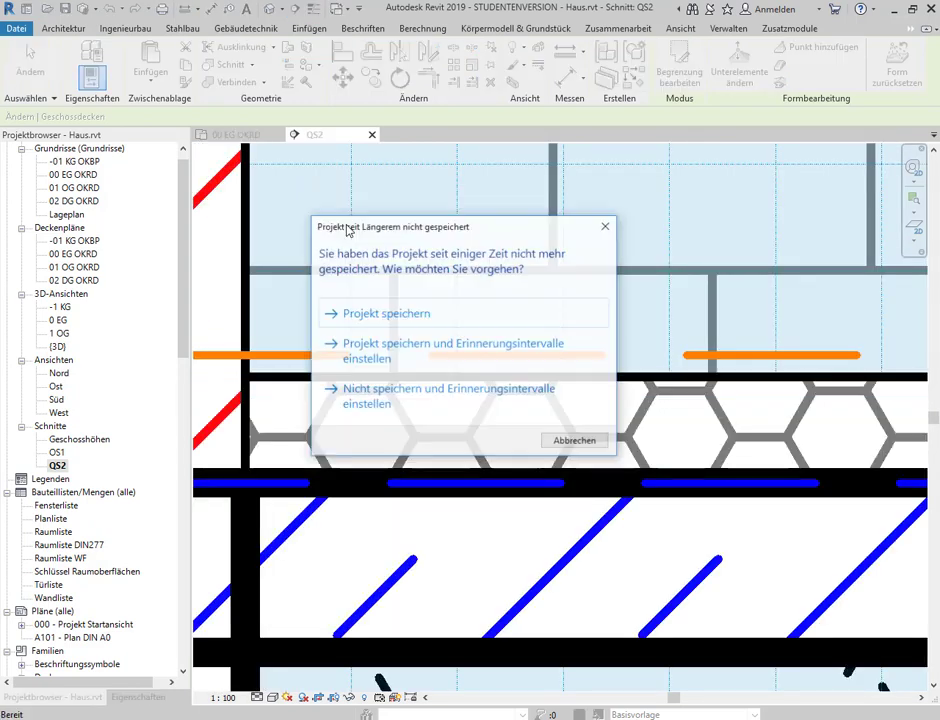
click(575, 441)
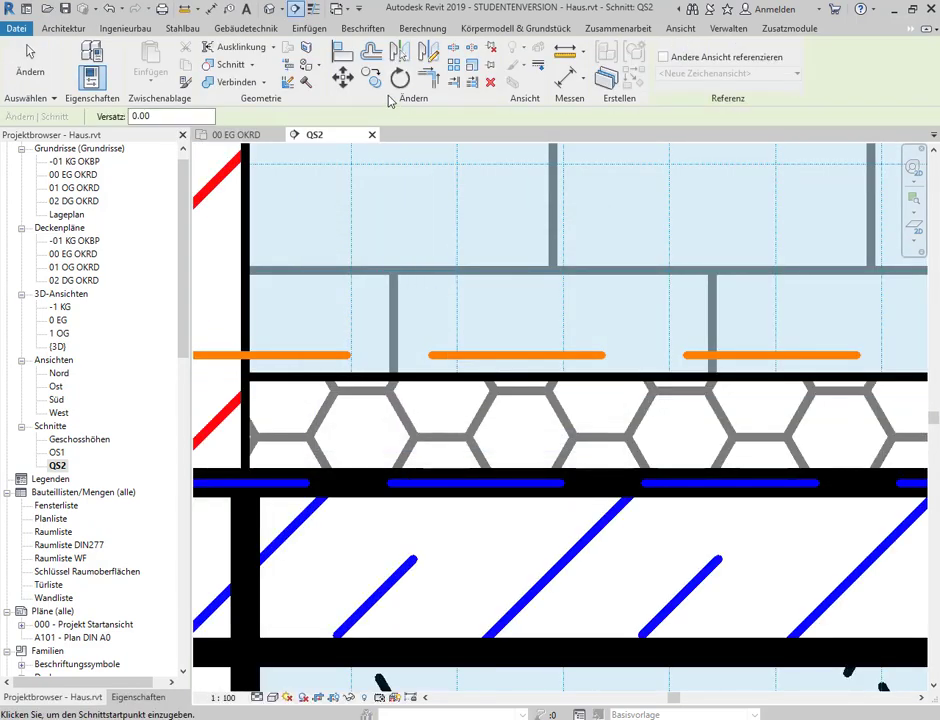
Turn on thin lines and select the two adjacent honeycomb-patterned Schuettung floor bands
key(t)
key(l)
scroll(340, 376, down, 2)
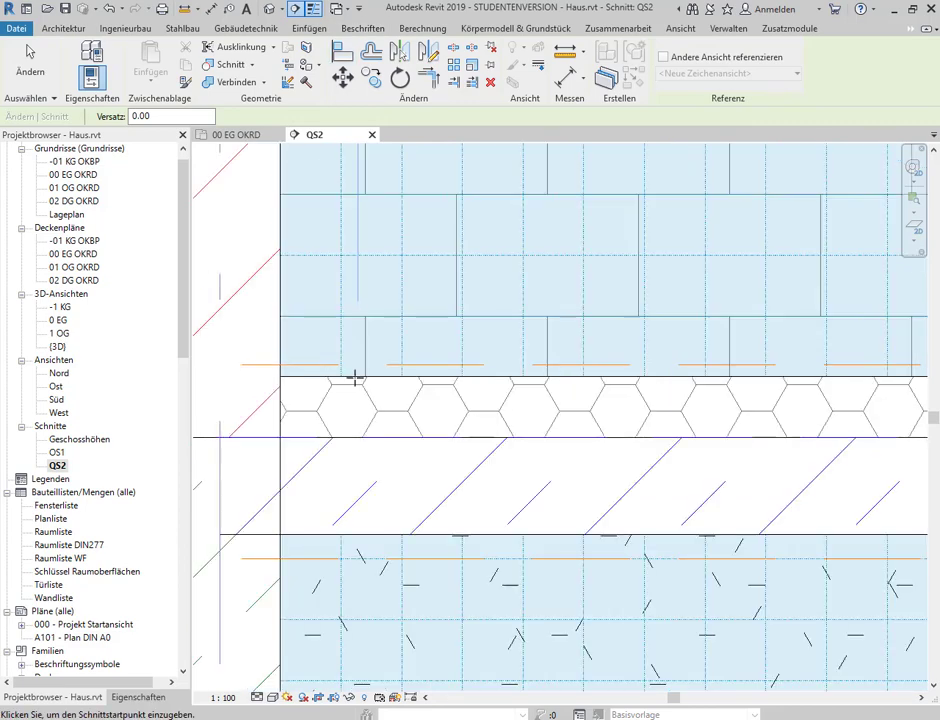
key(Escape)
click(357, 382)
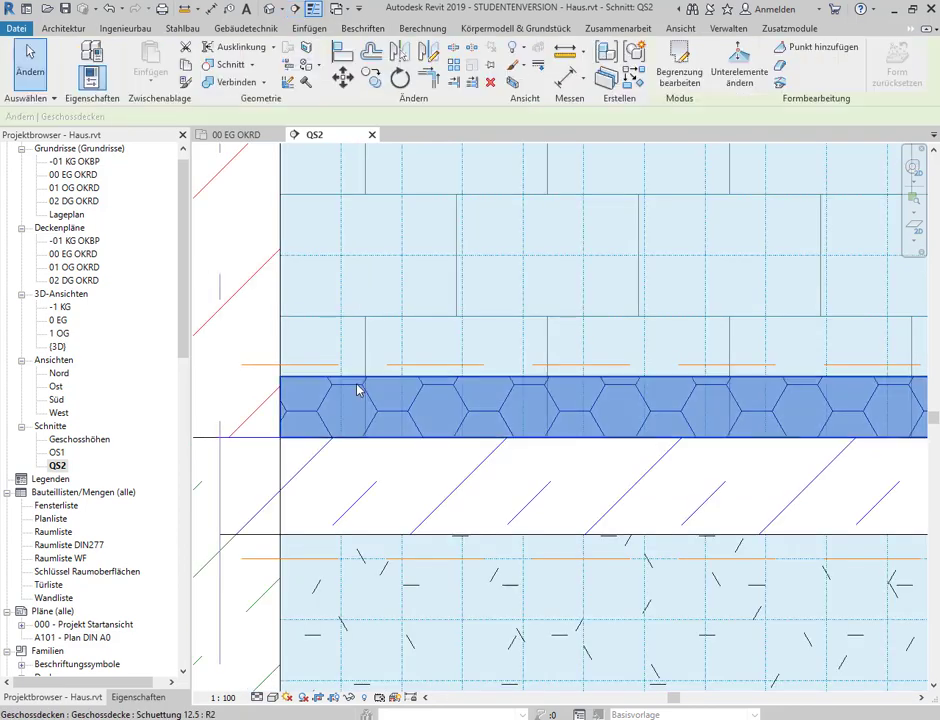
scroll(357, 385, down, 2)
scroll(357, 385, down, 2)
click(624, 388)
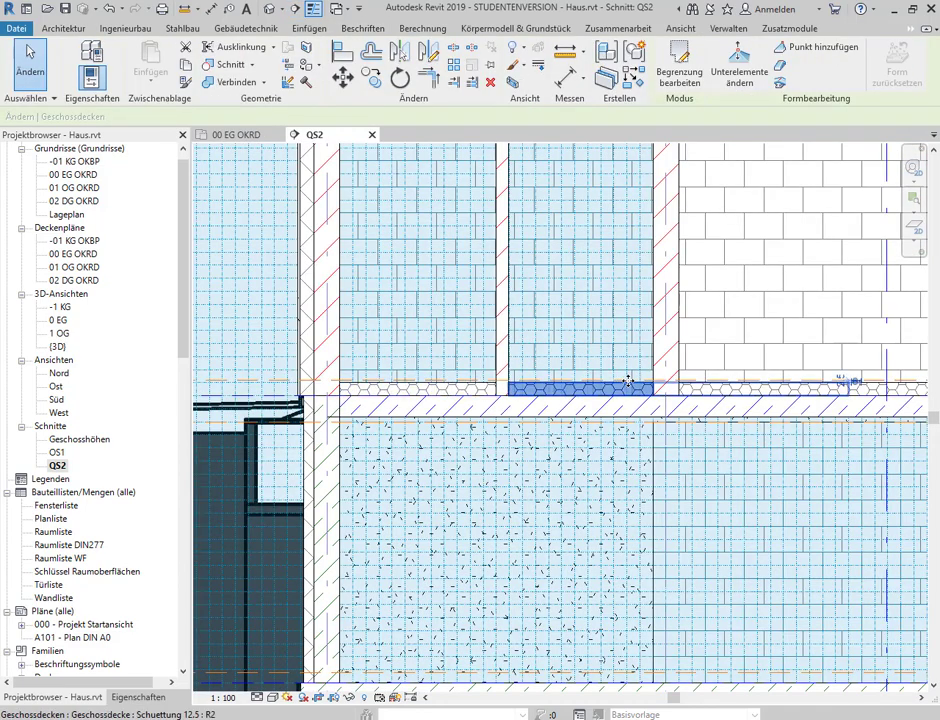
scroll(566, 392, down, 2)
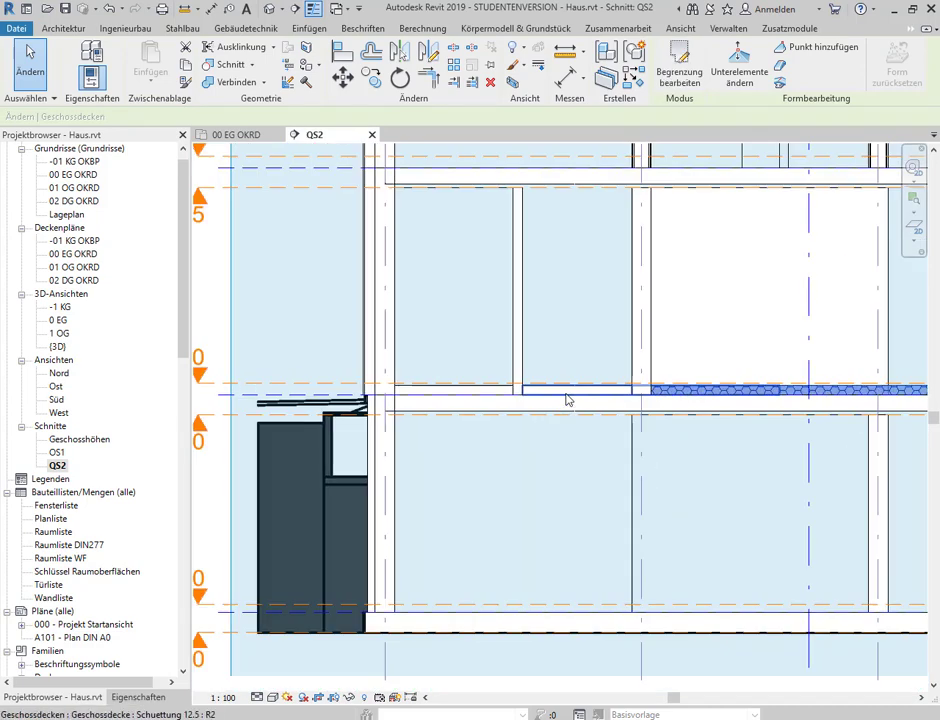
scroll(451, 254, down, 2)
scroll(489, 342, down, 1)
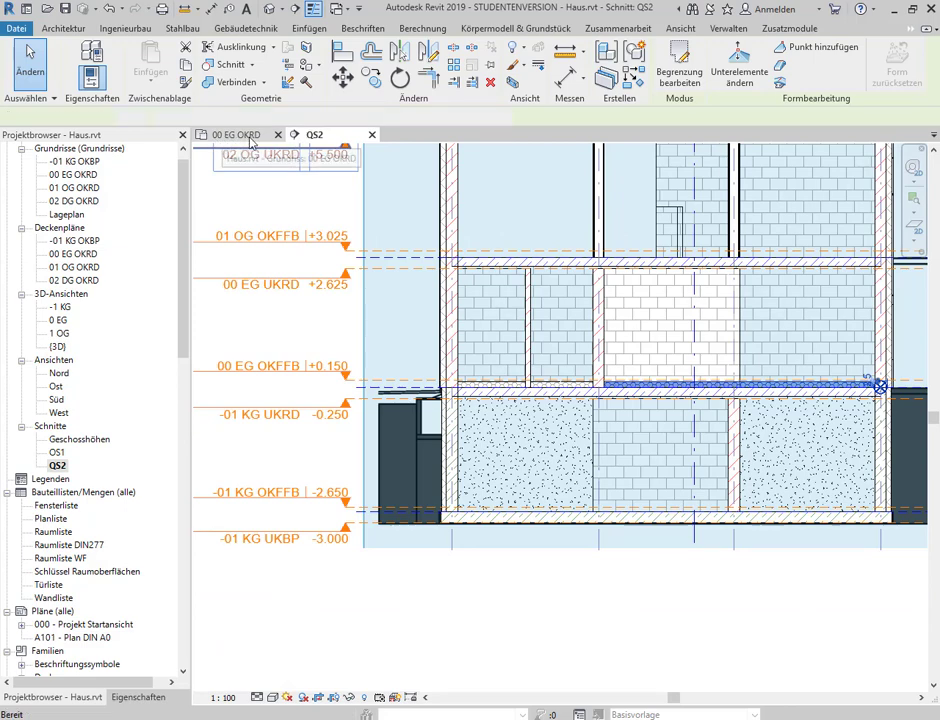
Back in the 00 EG OKRD plan, check the properties of room 03 Arbeiten
click(236, 134)
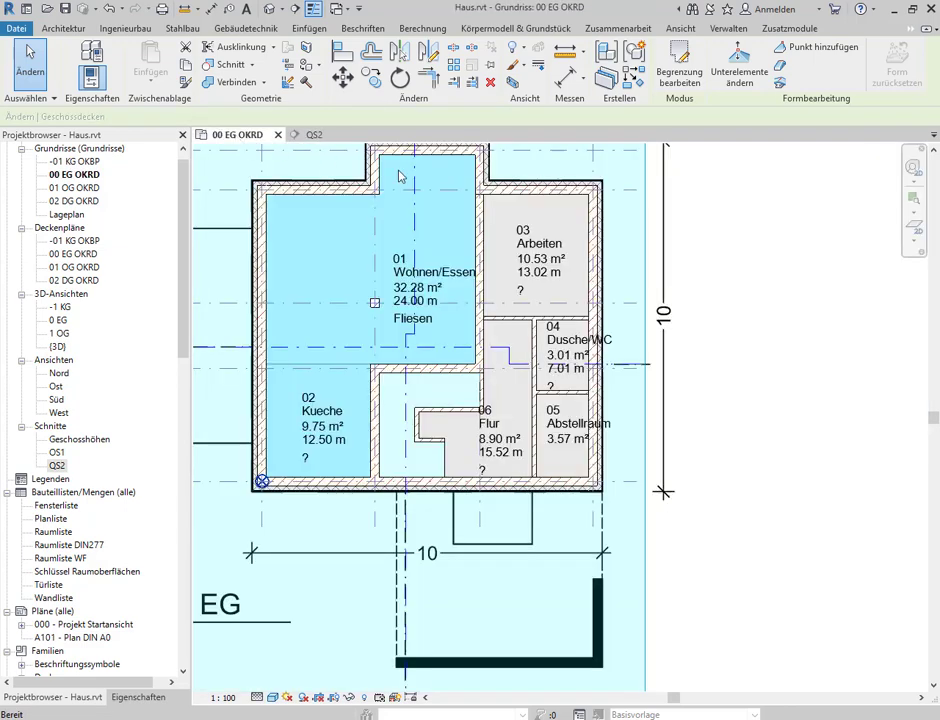
click(566, 302)
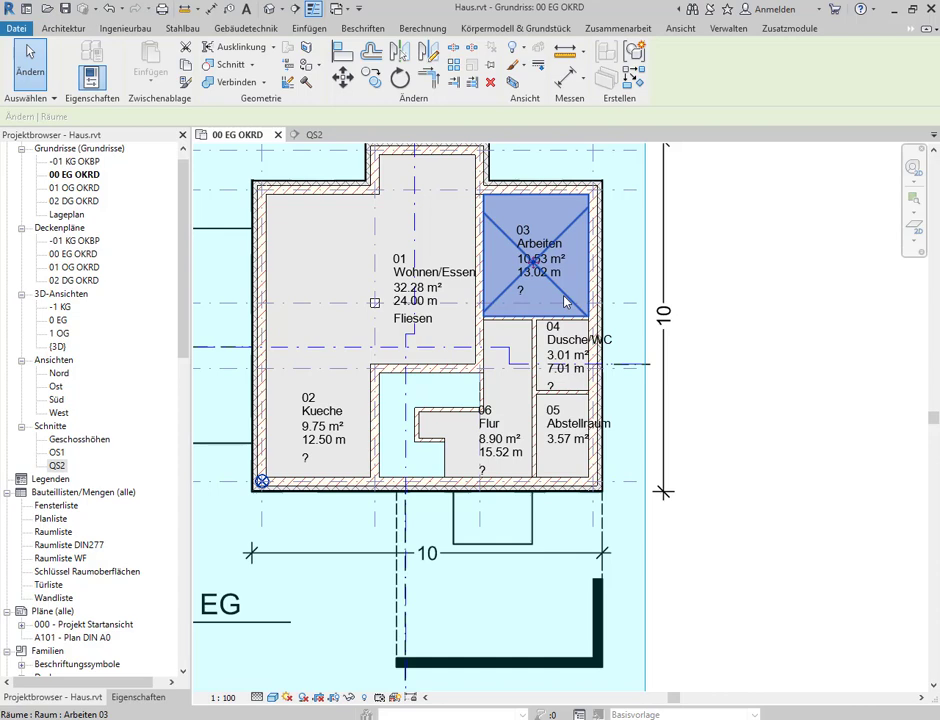
click(138, 697)
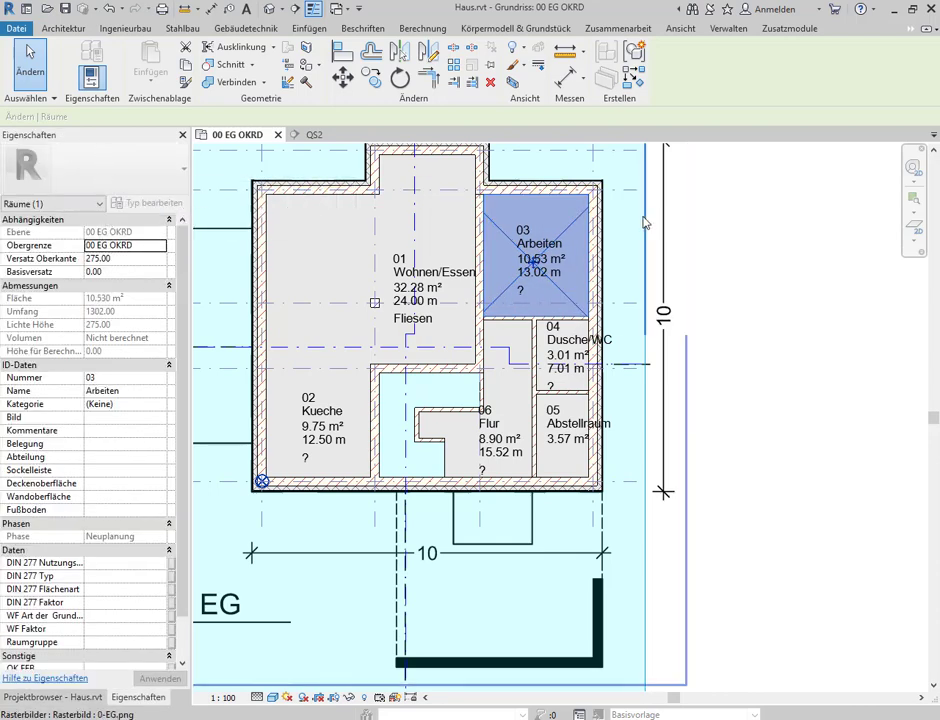
click(574, 300)
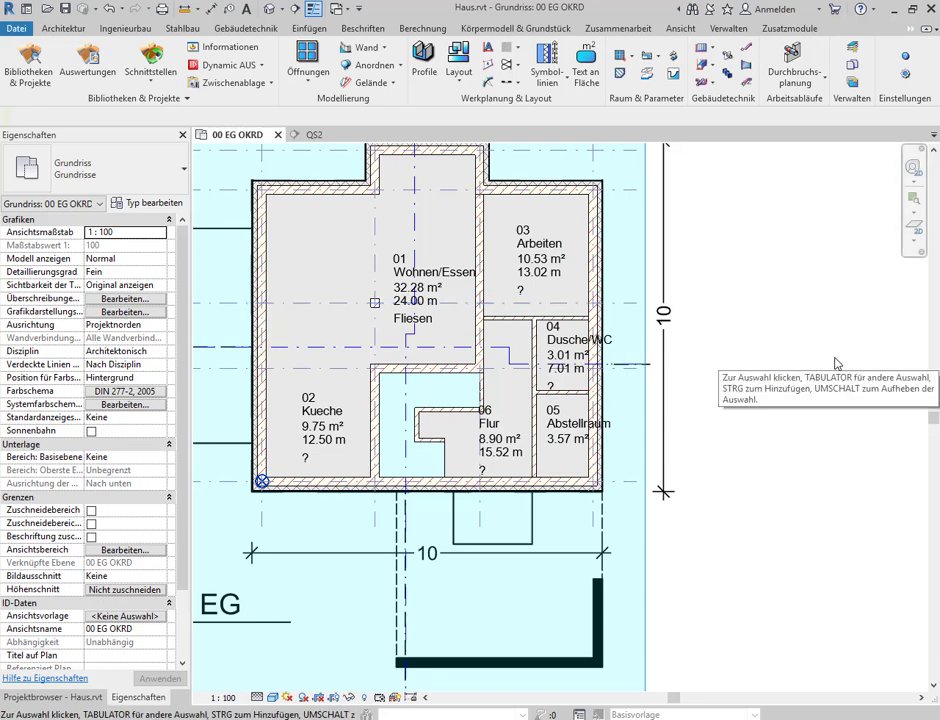
Hide Raumbeschriftungen (room tags) in the view's Visibility/Graphics annotation categories
key(v)
key(v)
click(296, 331)
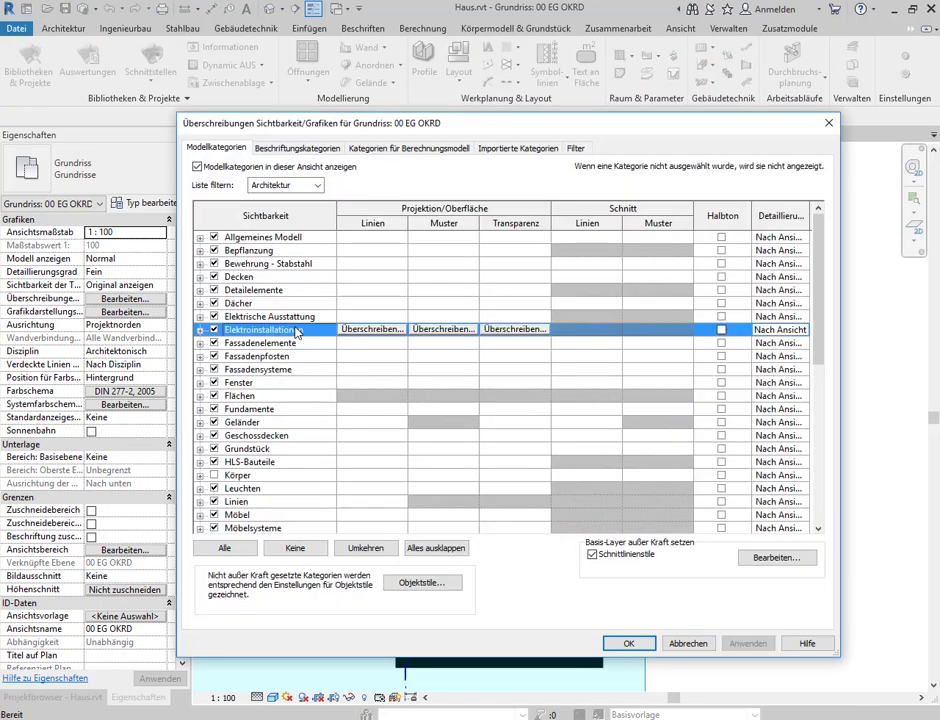
key(r)
scroll(300, 400, down, 1)
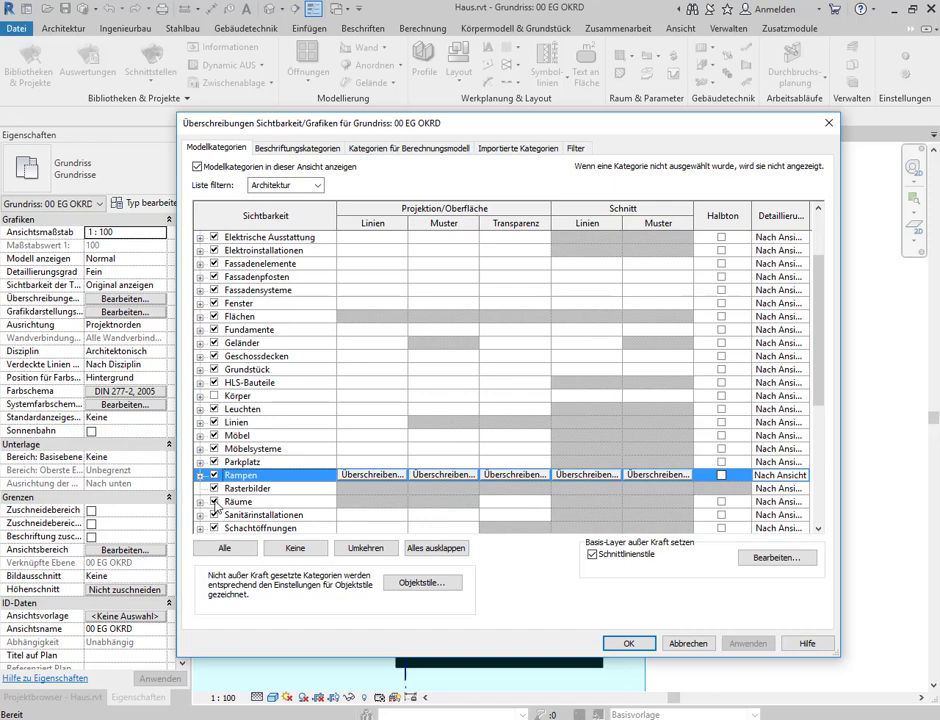
click(297, 148)
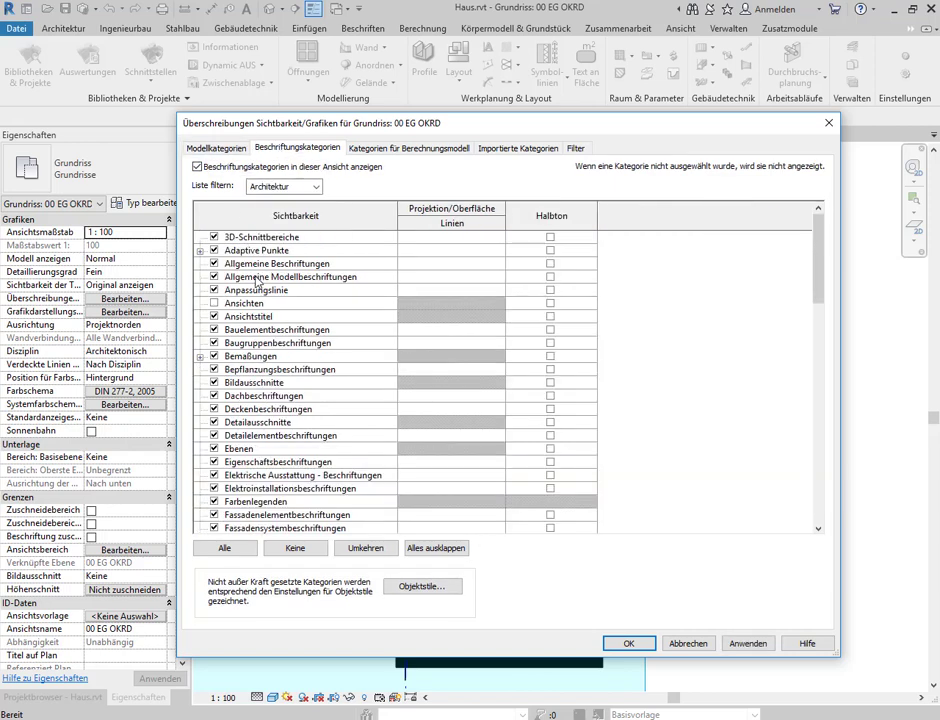
key(r)
click(214, 514)
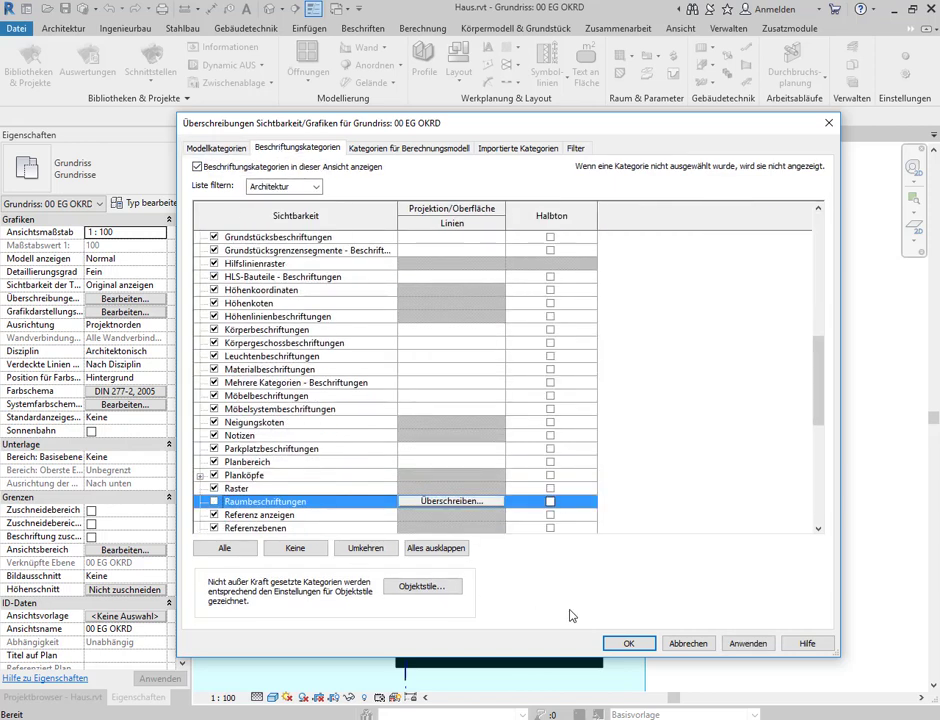
click(626, 641)
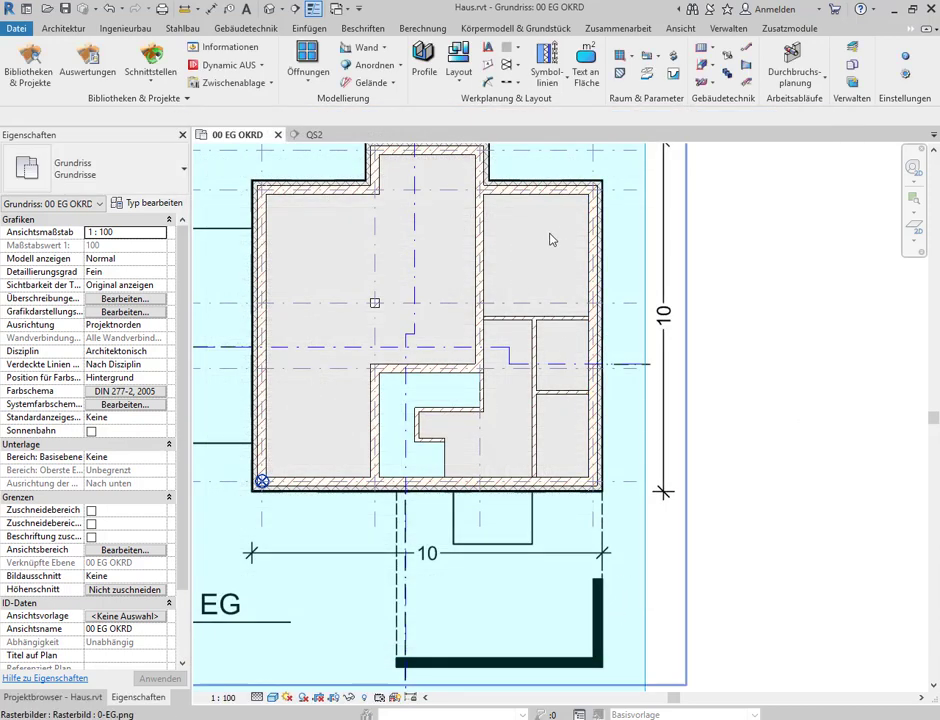
key(Tab)
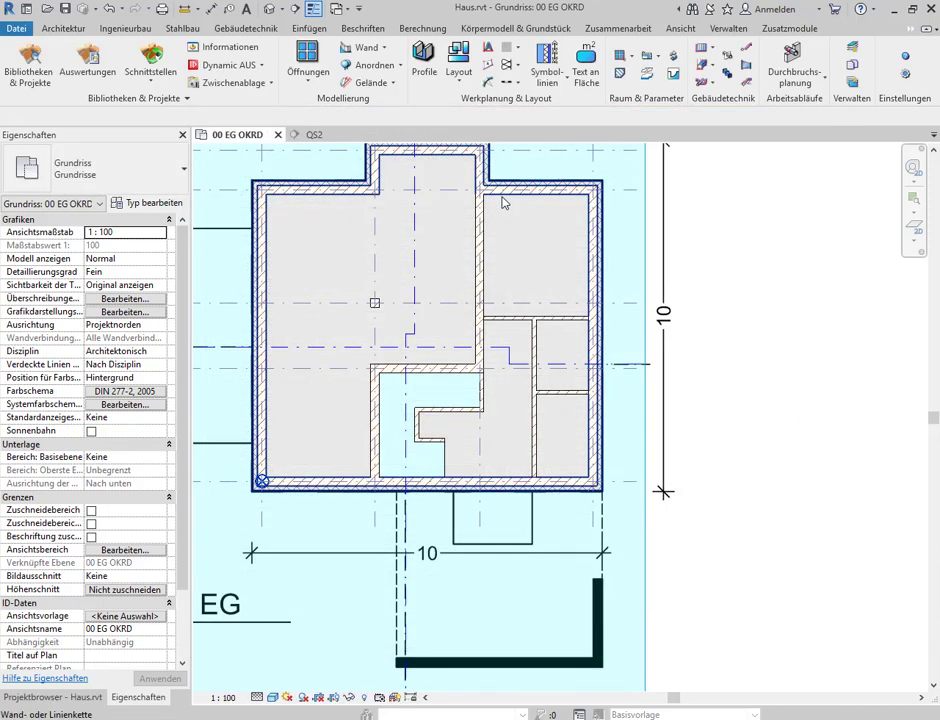
key(Tab)
click(503, 203)
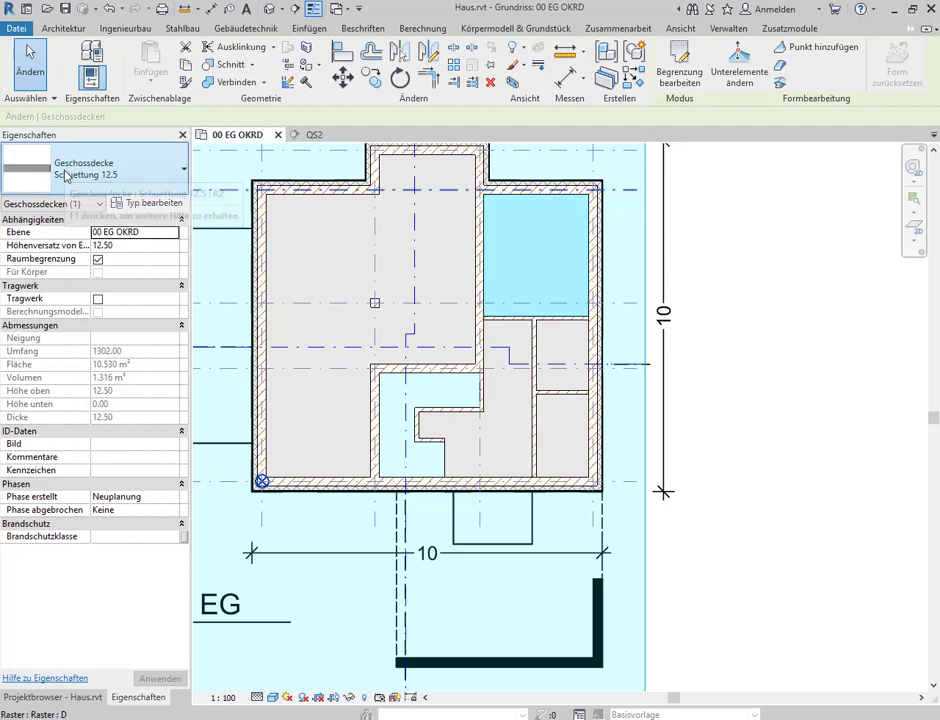
key(Escape)
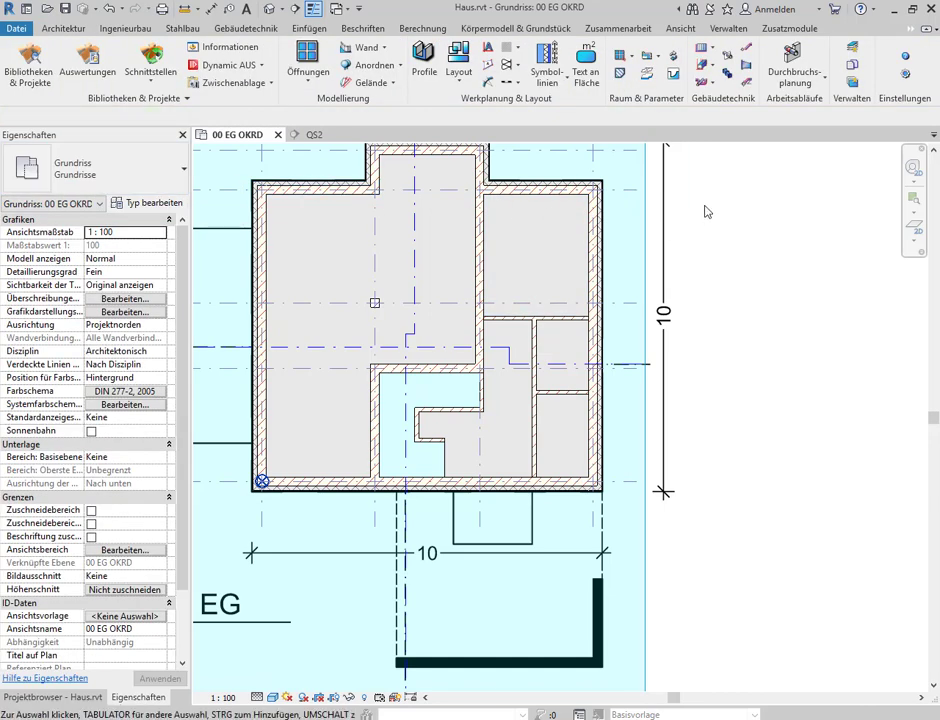